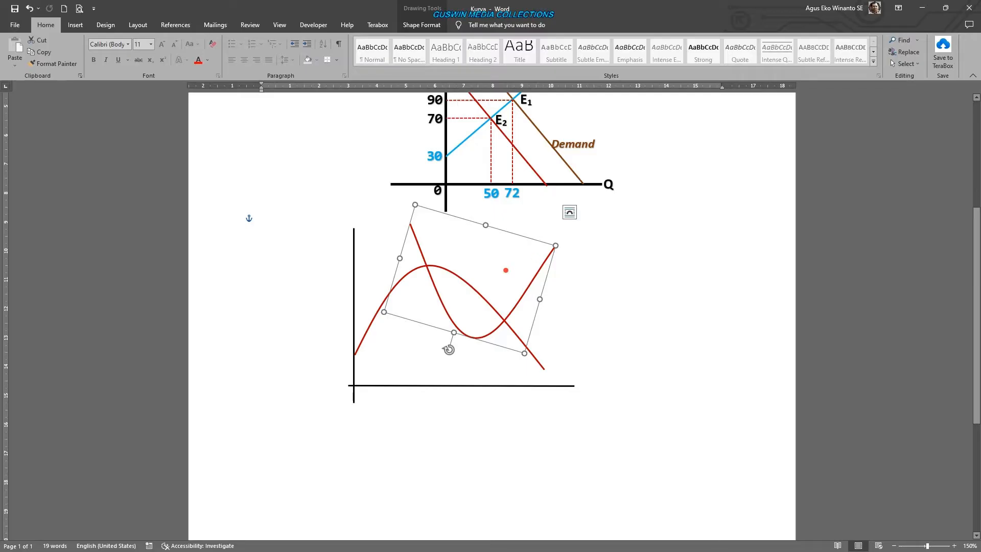
- Edit the points of the U-shaped curve, moving its upper-left end slightly right so the shape is about 4.71 cm wide
left_click(432, 25)
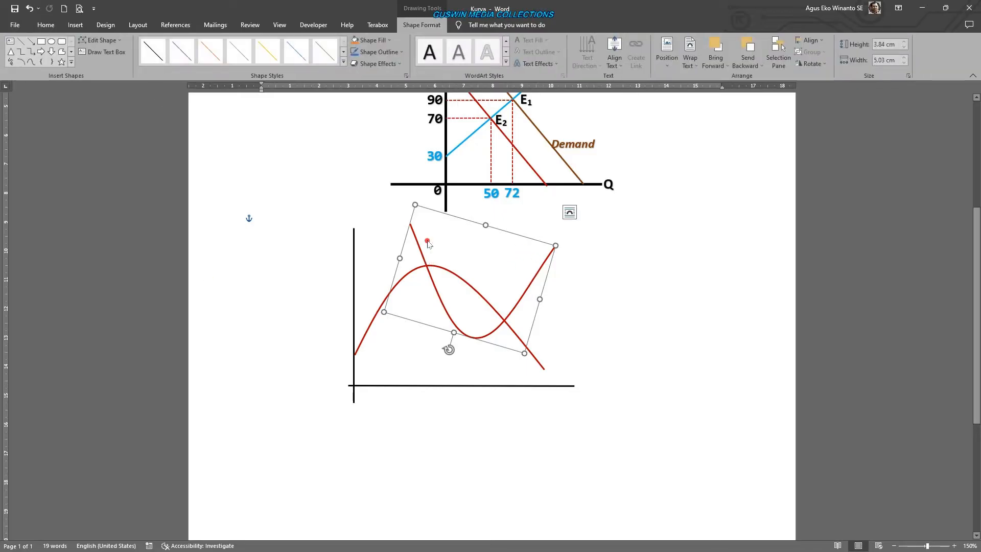
left_click(88, 41)
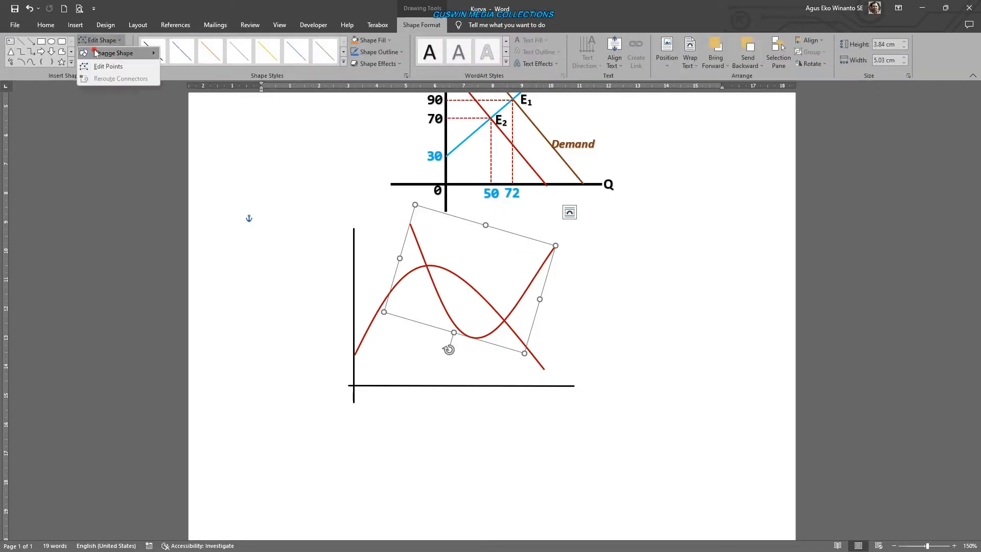
left_click(107, 64)
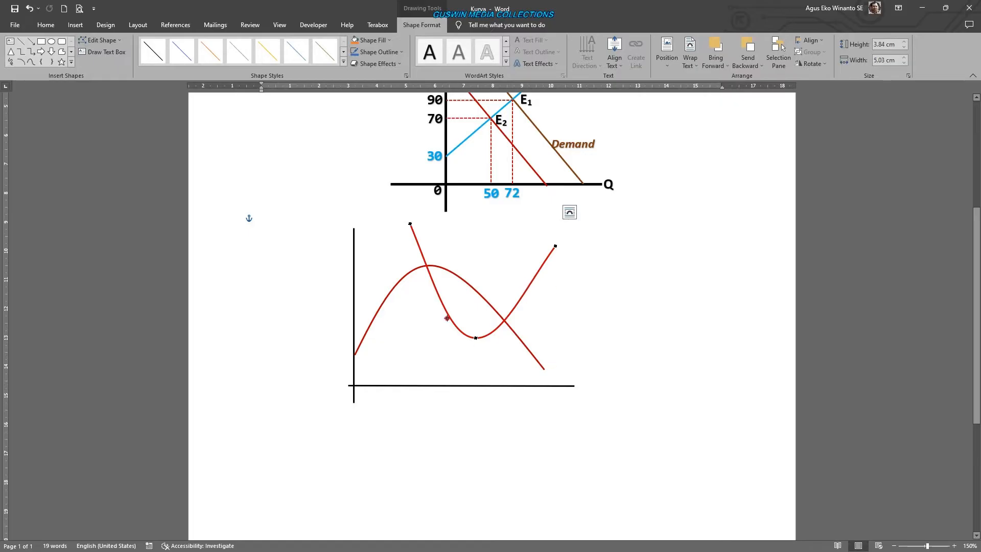
left_click_drag(410, 224, 419, 223)
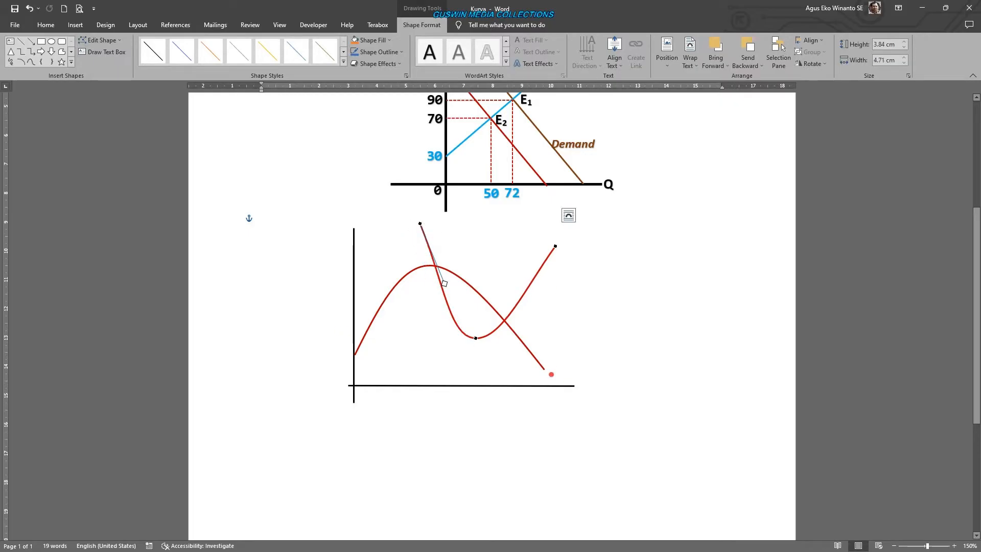
left_click(551, 374)
- Edit the points of the arch-shaped curve, pulling its right end down and inward onto the horizontal axis and reshaping the bend
left_click(532, 355)
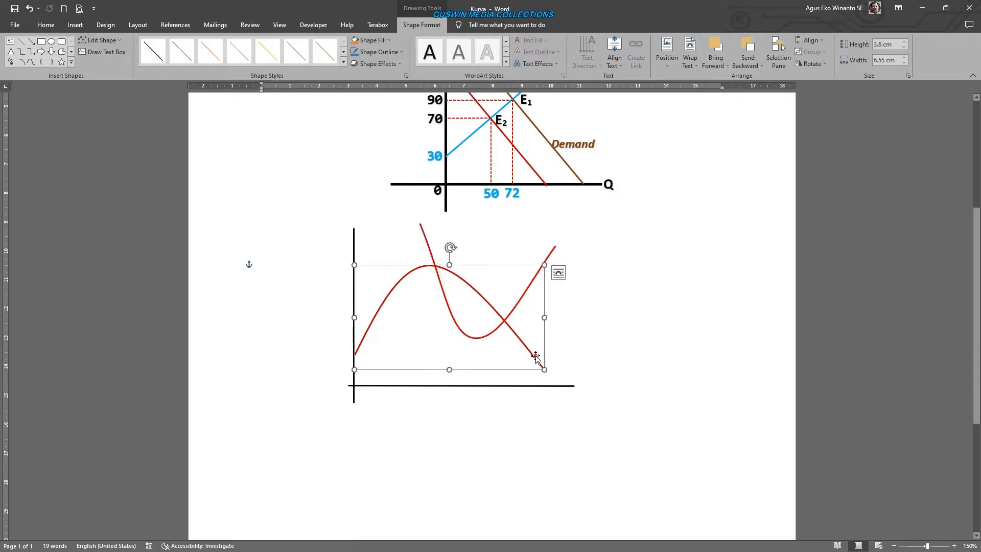
left_click(107, 44)
left_click(110, 66)
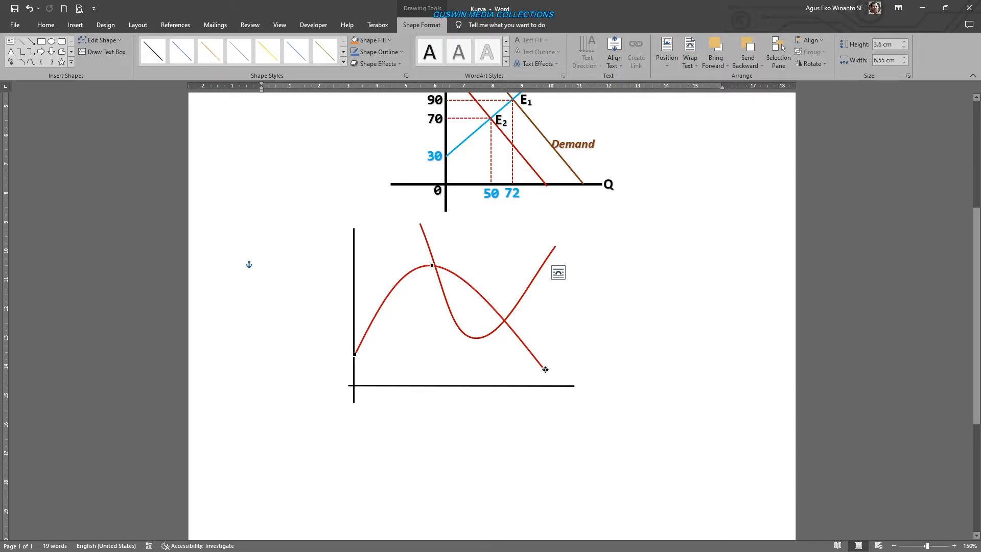
left_click_drag(505, 319, 506, 389)
left_click_drag(466, 341, 474, 331)
left_click(632, 374)
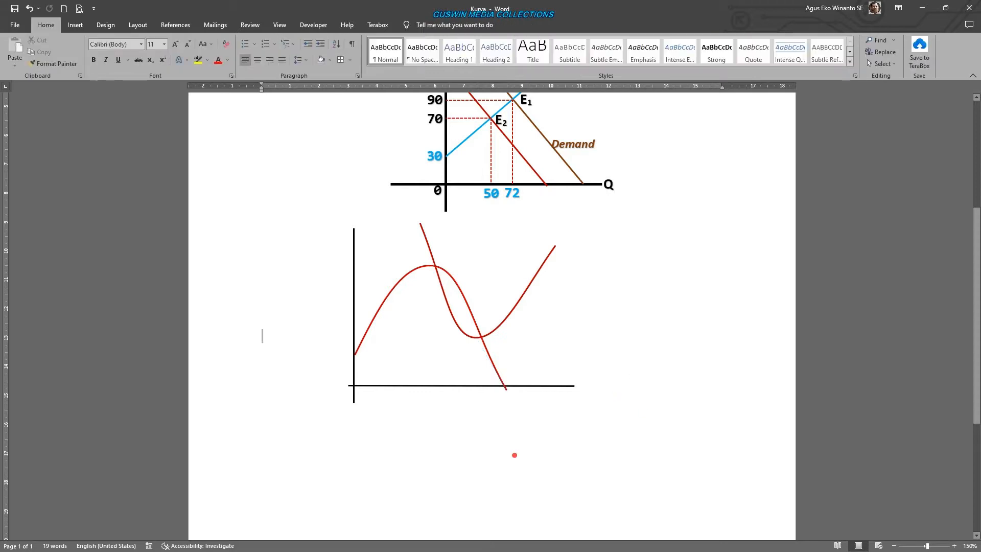
- Add blank paragraphs below the curve drawing until the document continues on a second page
key("Return")
key("Return")
key("Return")
key("Return")
key("Return")
key("Return")
key("Return")
key("Return")
key("Return")
key("Return")
key("Return")
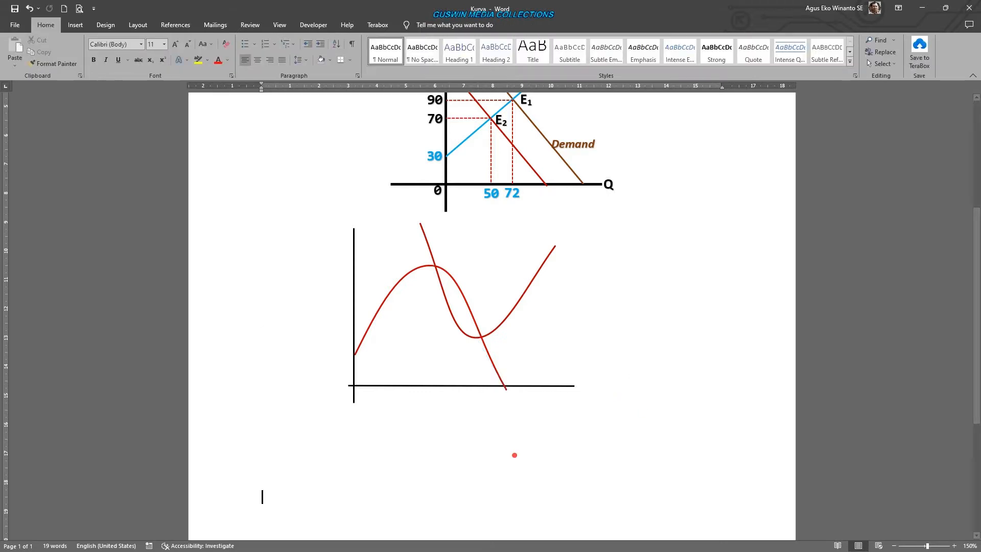
key("Return")
key("Return")
key("Return")
key("Return")
key("Return")
key("Return")
key("Return")
key("Return")
key("Return")
key("Return")
key("Return")
key("Return")
key("Return")
key("Return")
key("Return")
key("Return")
key("Return")
key("Return")
key("Return")
key("Return")
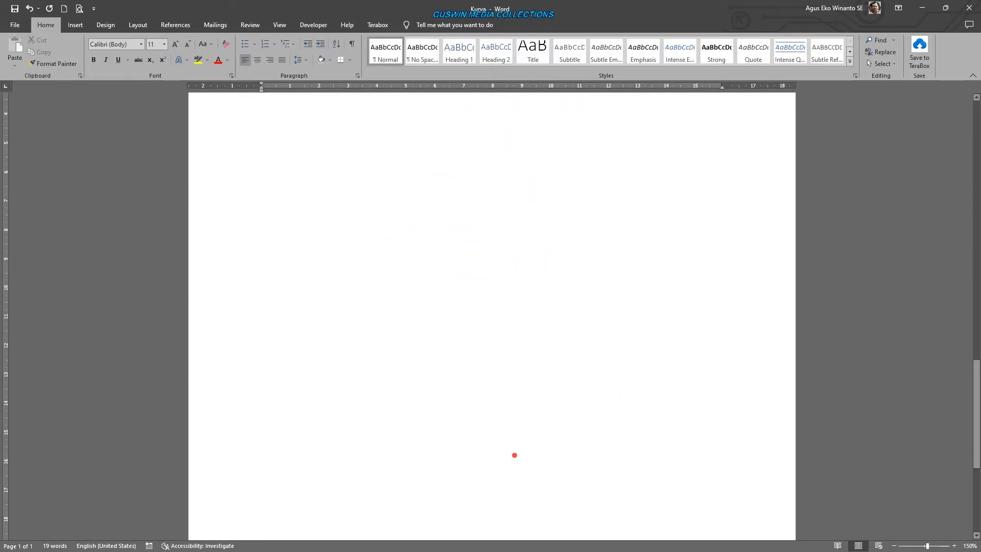
key("Return")
key("Return")
key("Return")
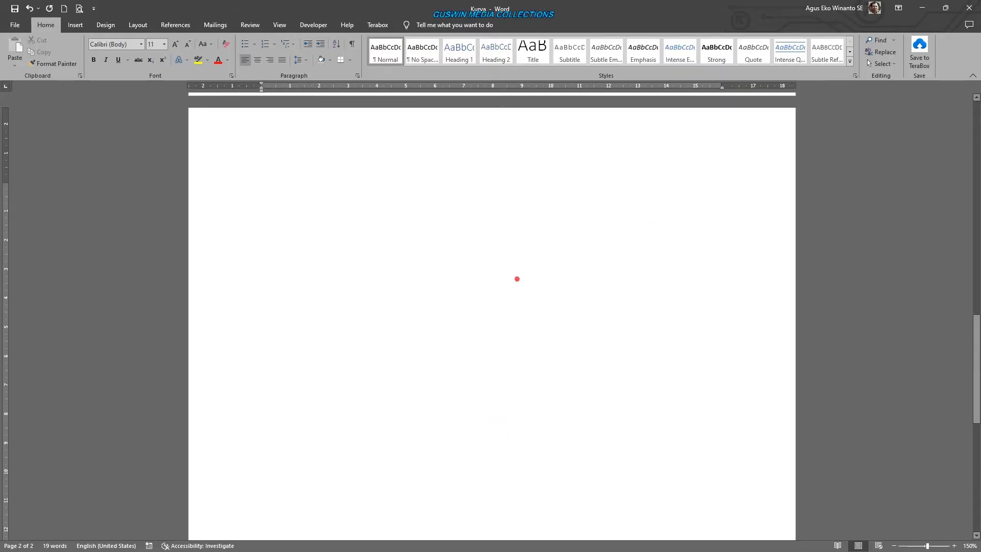
- Show the document gridlines on the pages for aligning drawn shapes
scroll(531, 327, "up", 2)
scroll(534, 333, "down", 1)
scroll(559, 321, "up", 4)
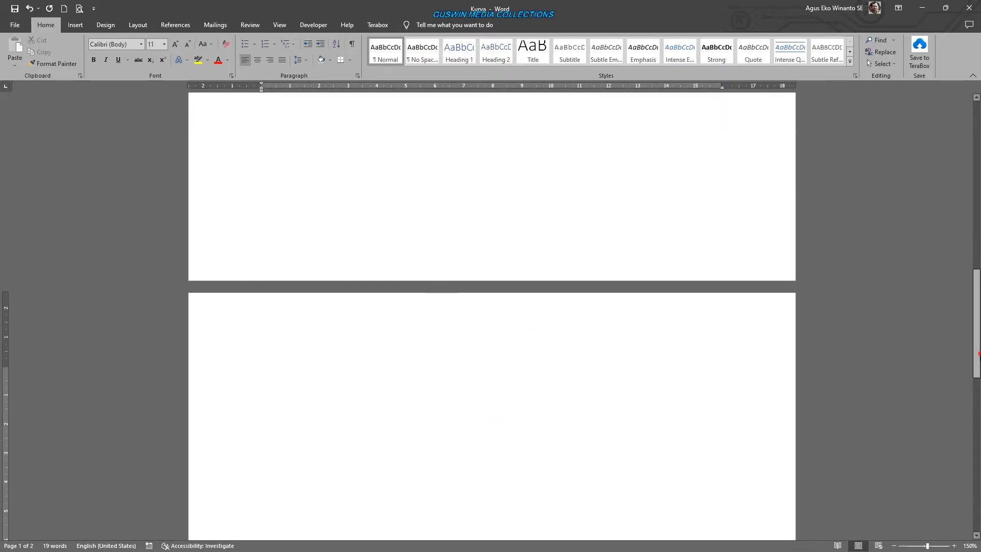
left_click_drag(978, 353, 968, 374)
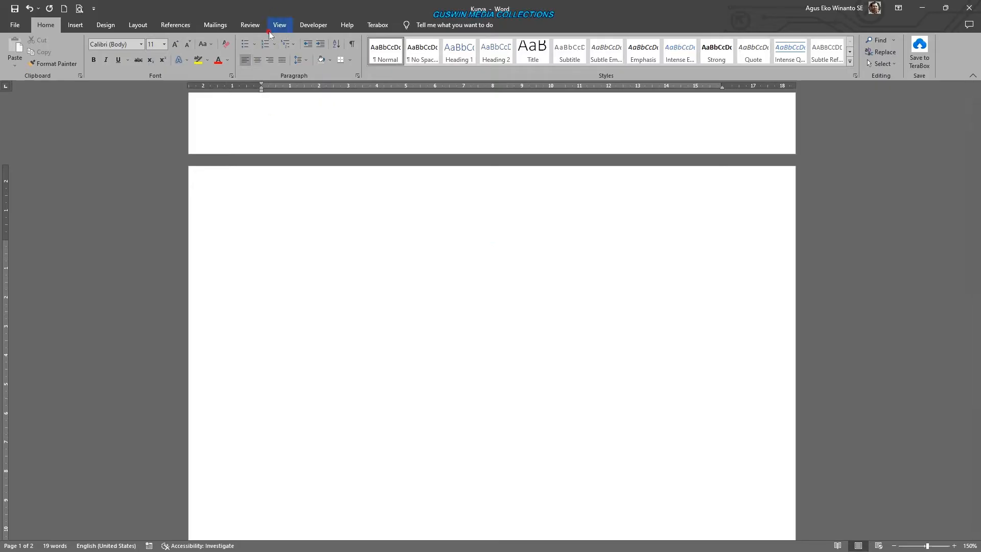
left_click(281, 26)
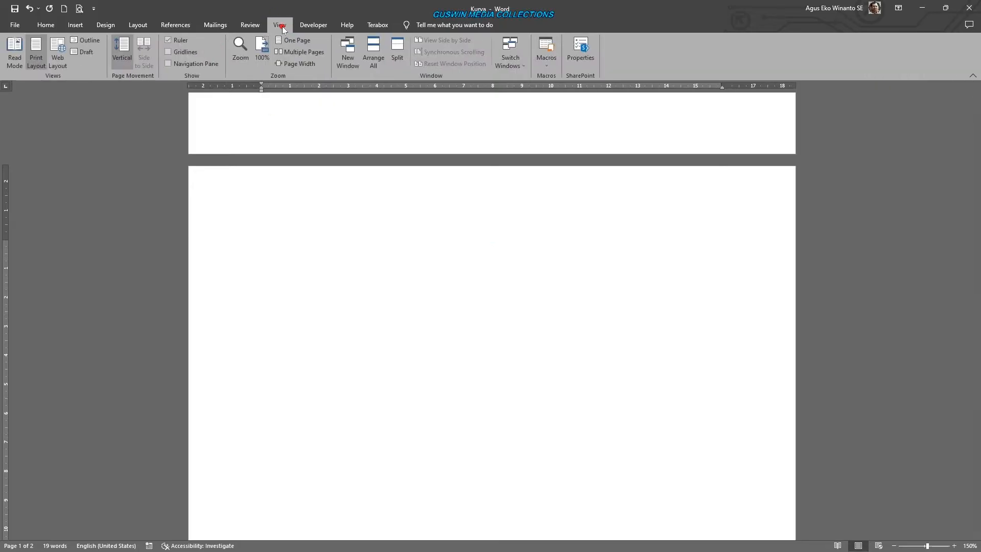
left_click(179, 52)
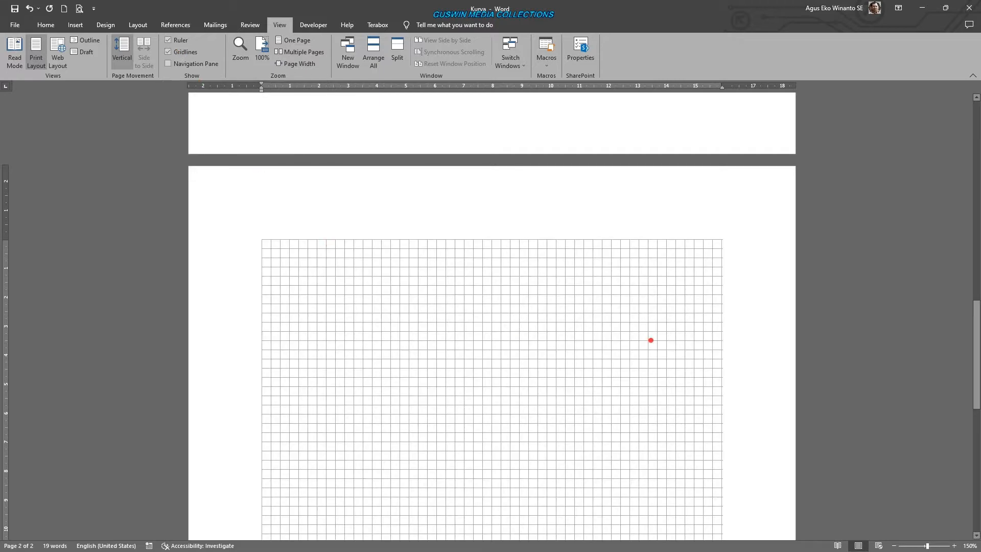
left_click(741, 213)
mouse_move(721, 86)
left_mouse_down()
mouse_move(781, 90)
mouse_move(722, 98)
left_mouse_up()
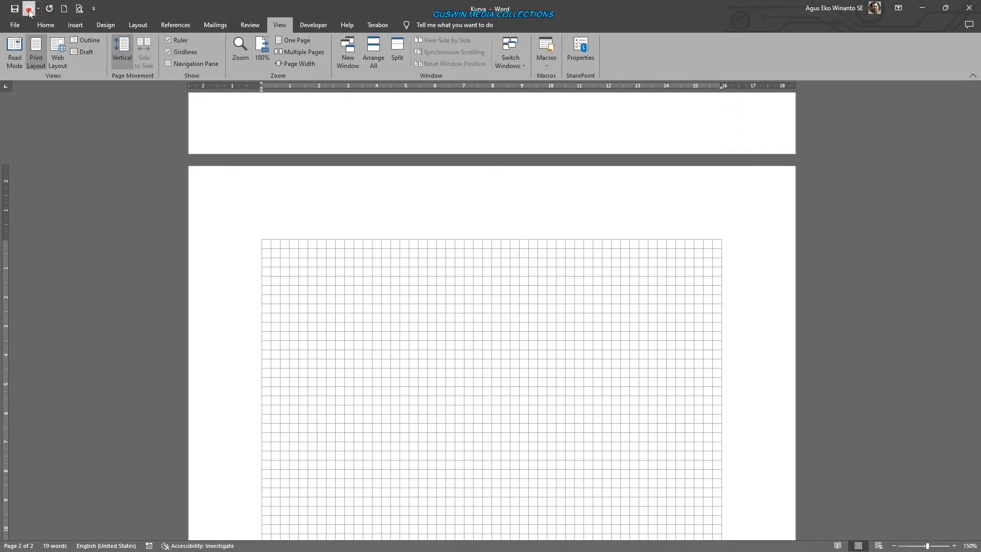
left_click(29, 12)
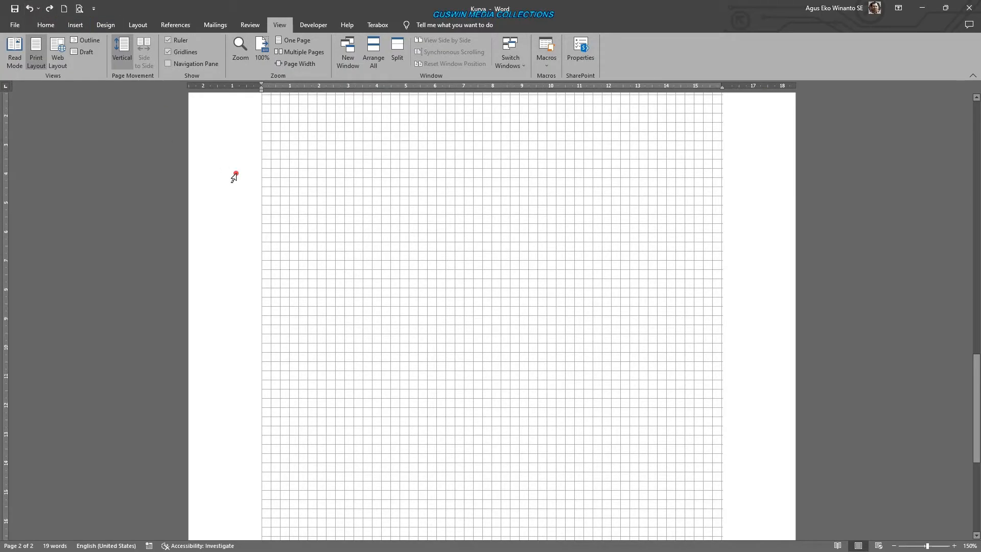
scroll(235, 173, "up", 2)
left_click(30, 9)
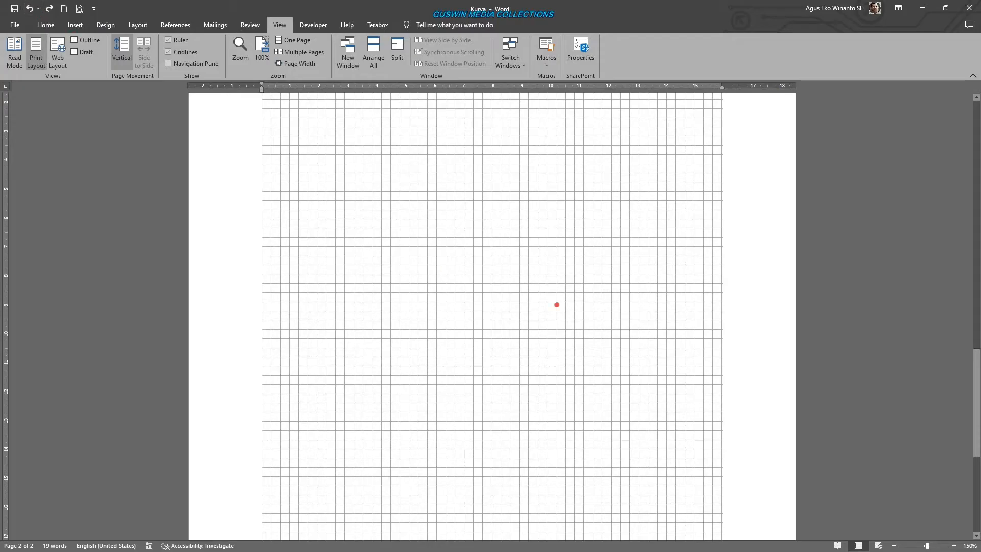
- Draw a vertical straight line about 5.72 cm long near the top of the grid on page 2
scroll(541, 258, "up", 12)
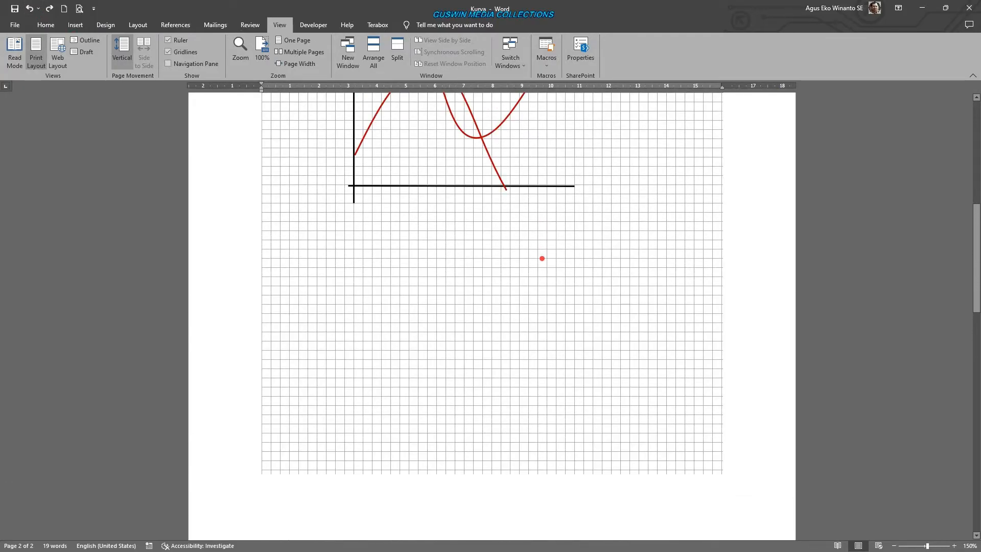
scroll(542, 258, "down", 10)
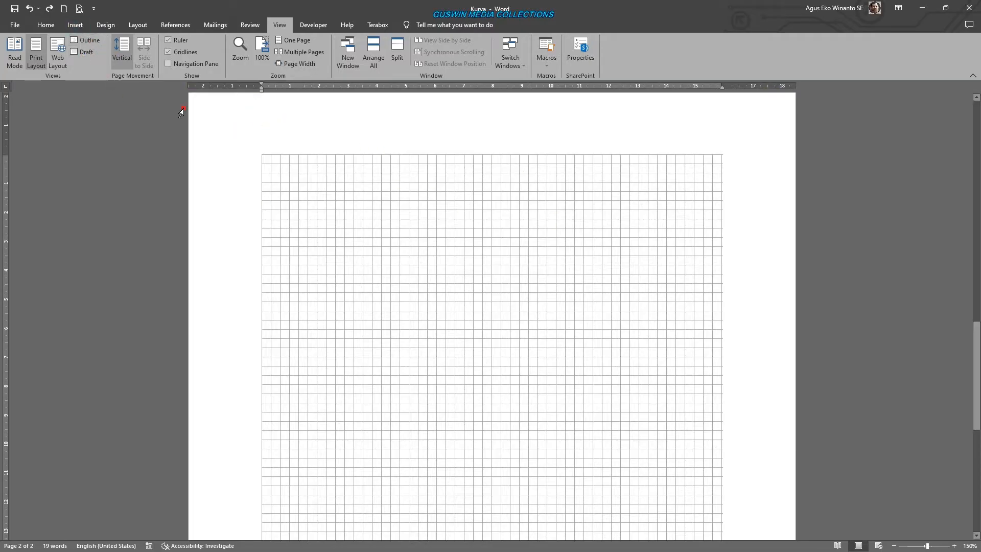
left_click(84, 28)
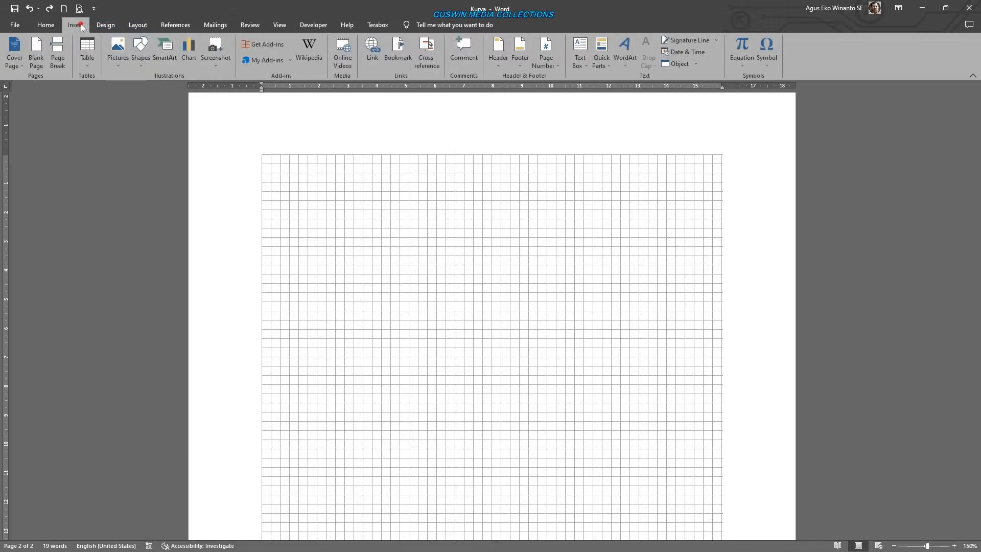
left_click(139, 58)
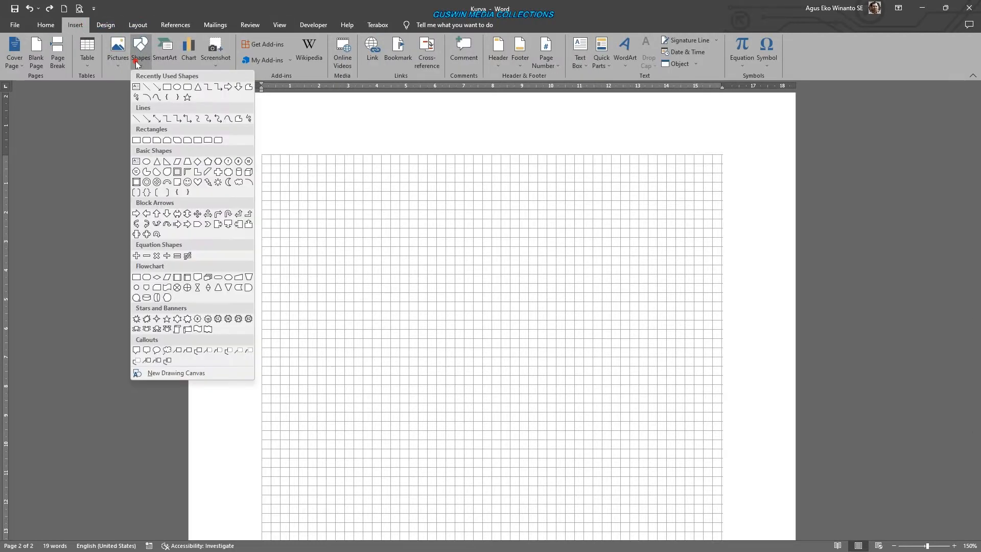
left_click(147, 87)
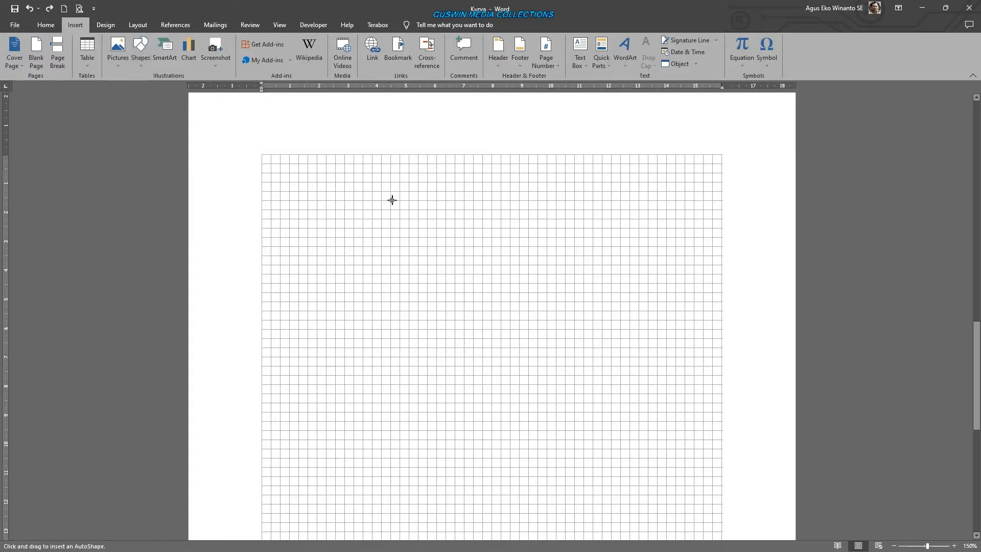
mouse_move(391, 203)
left_mouse_down()
mouse_move(399, 348)
mouse_move(390, 364)
left_mouse_up()
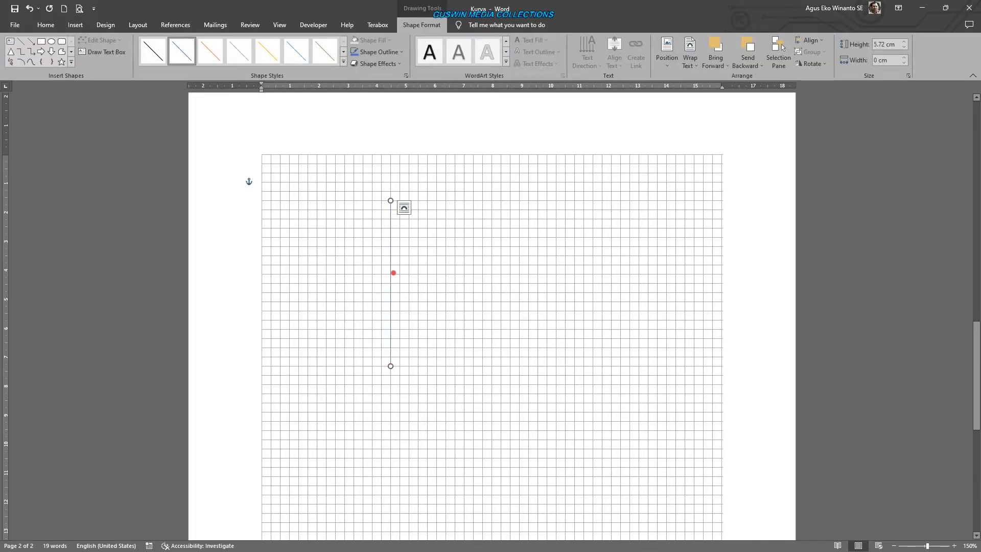
- Format the vertical line with a black outline and a weight of 2¼ pt
left_click(386, 52)
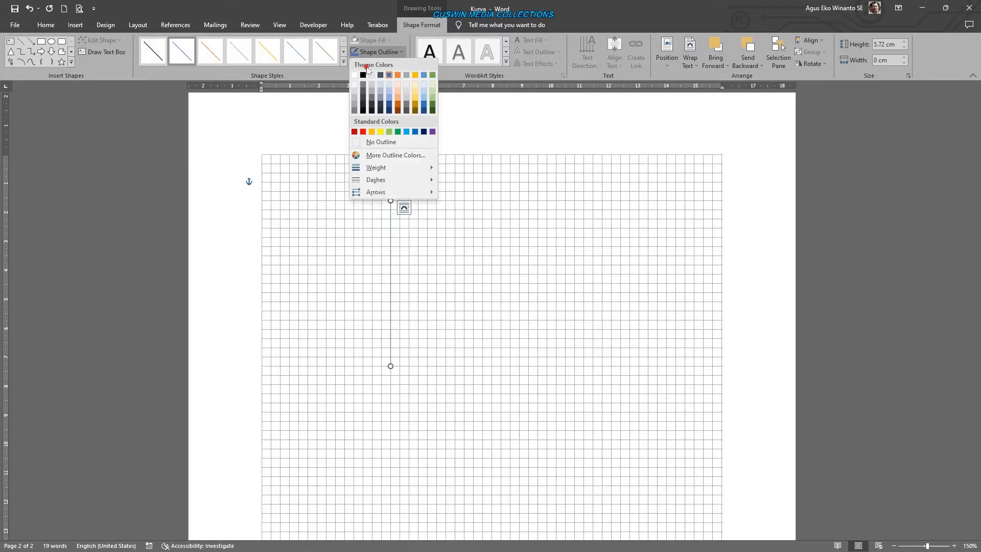
left_click(361, 76)
left_click(387, 52)
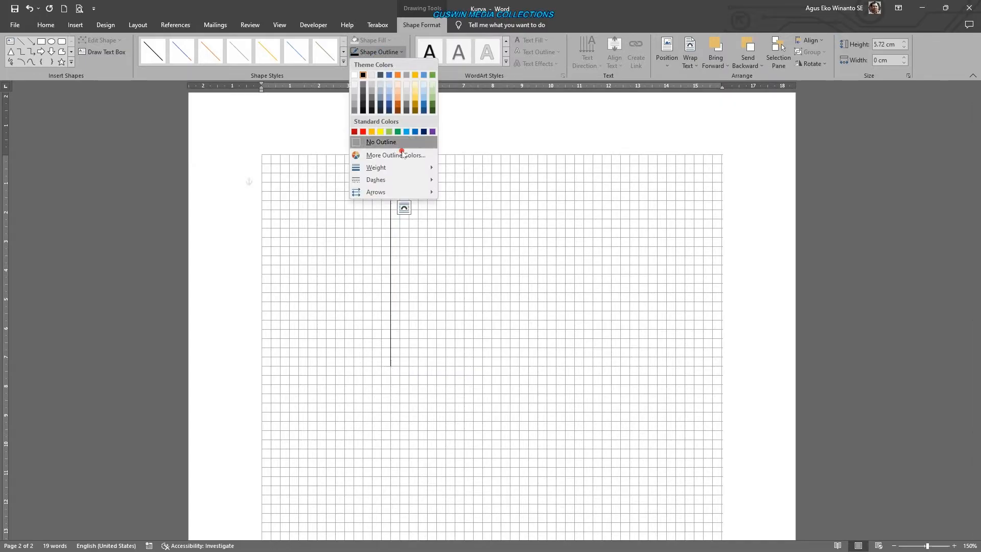
mouse_move(399, 172)
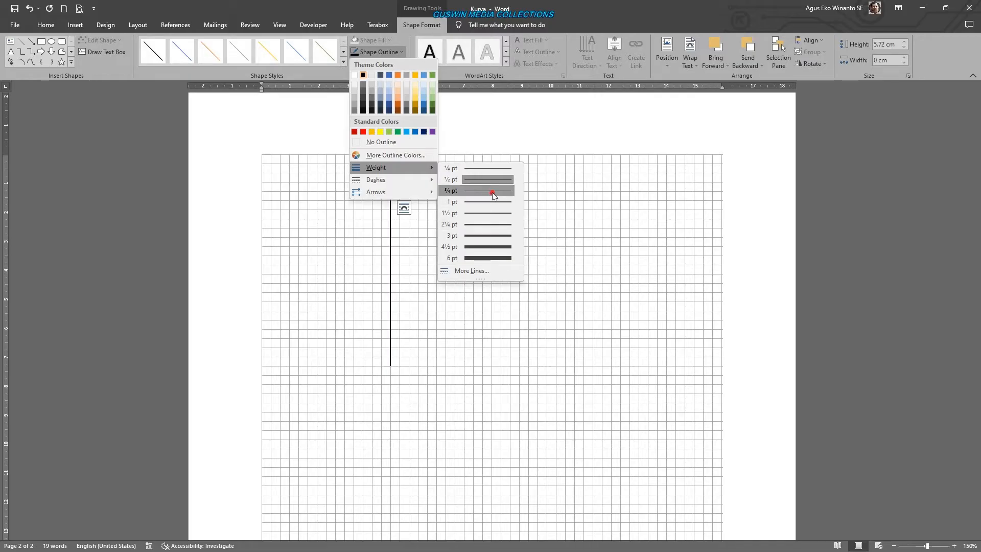
left_click(493, 224)
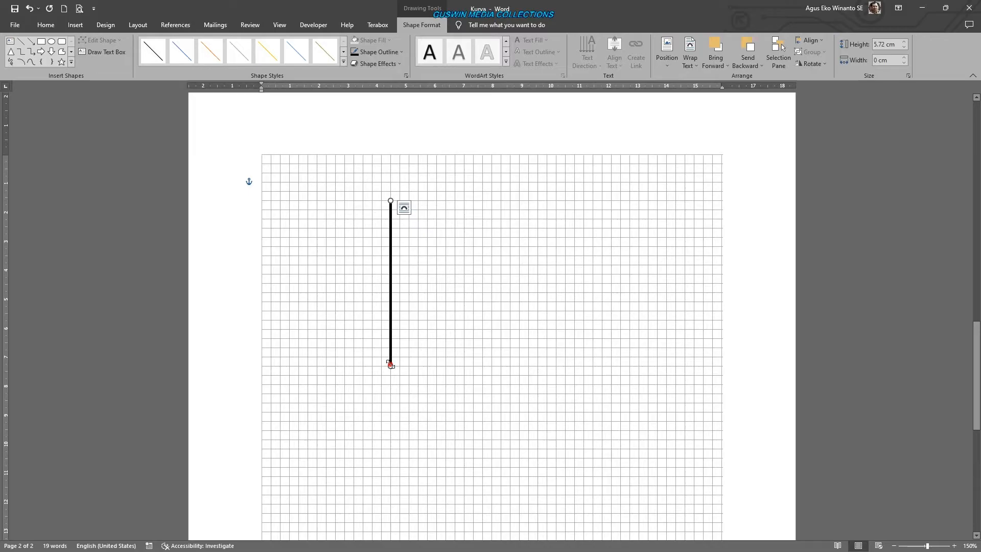
- Lengthen the vertical line evenly at both ends to about 7.6 cm, keeping it perfectly vertical
left_click_drag(390, 365, 392, 496)
left_click(30, 9)
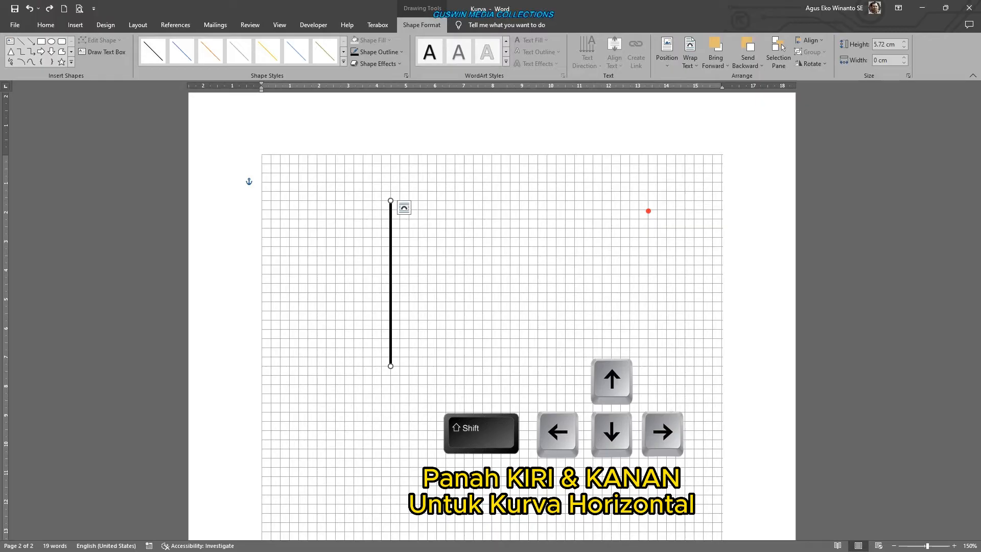
key("shift+Up")
key("shift+Up")
key("shift+Up")
key("shift+Up")
key("shift+Up")
key("shift+Up")
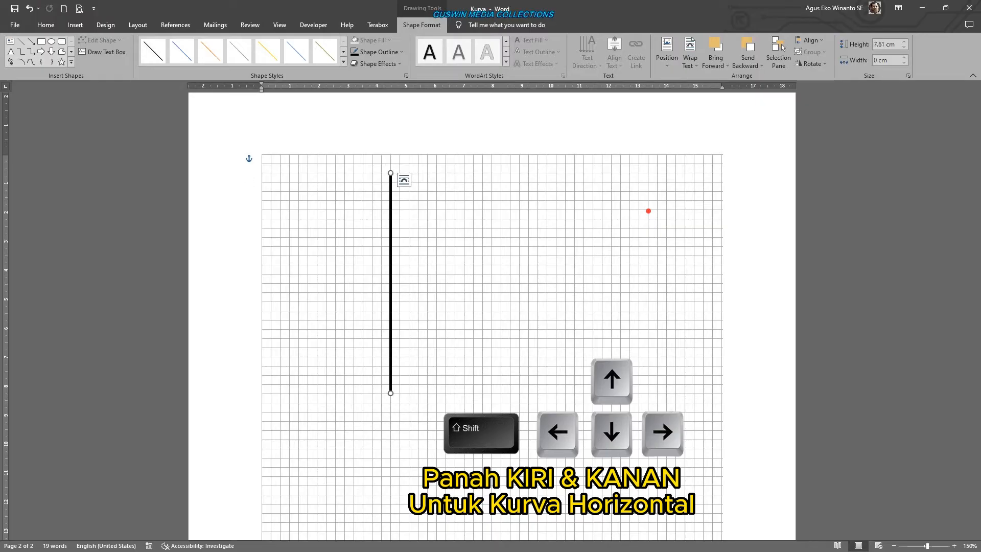
key("shift+Down")
key("shift+Down")
key("shift+Down")
key("shift+Down")
key("shift+Down")
key("shift+Down")
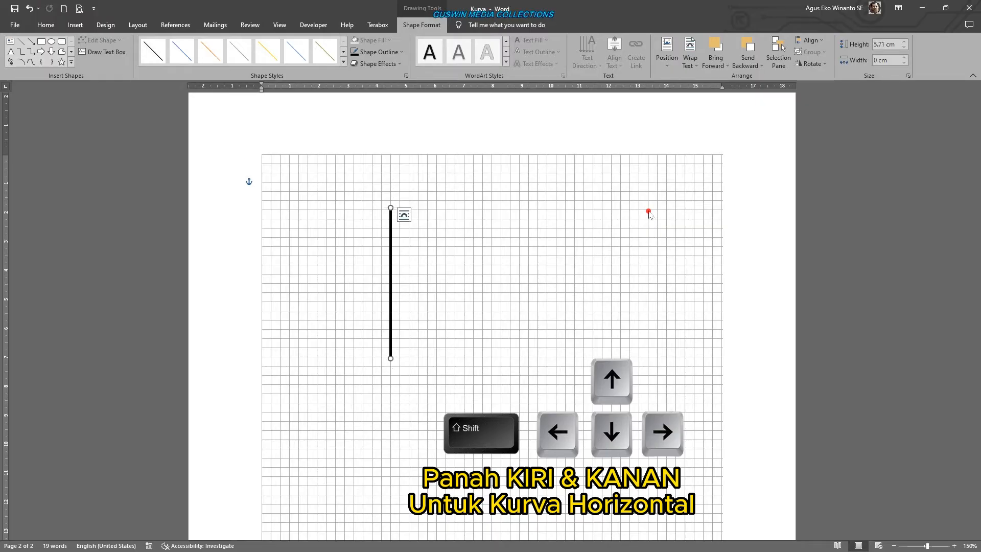
key("shift+Up")
key("shift+Up")
key("shift+Up")
key("shift+Up")
key("shift+Up")
key("shift+Up")
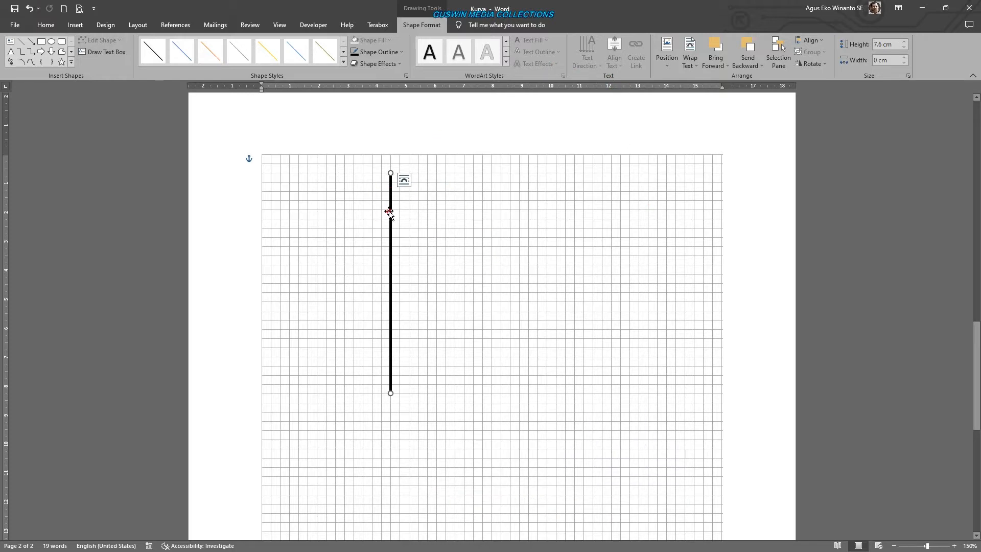
key("ctrl+d")
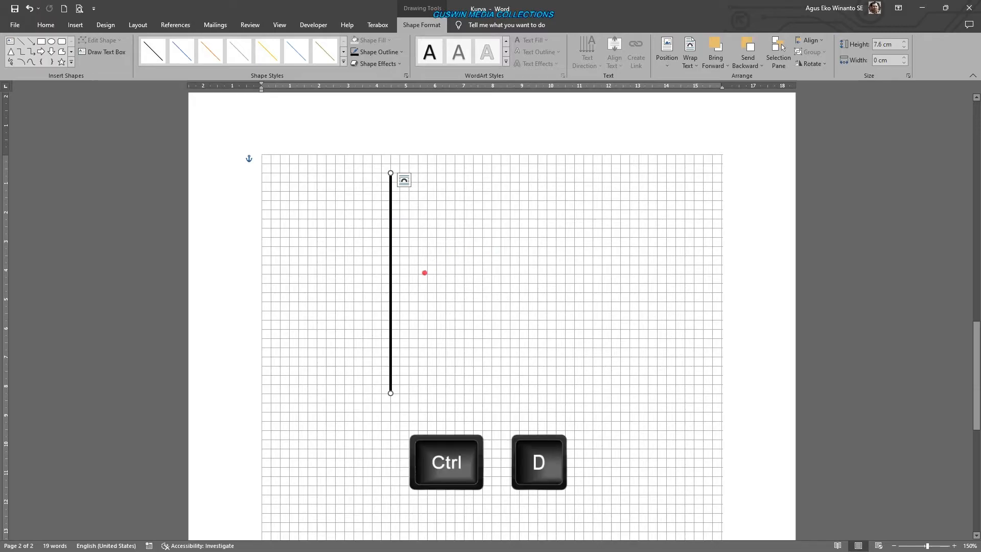
key("ctrl+d")
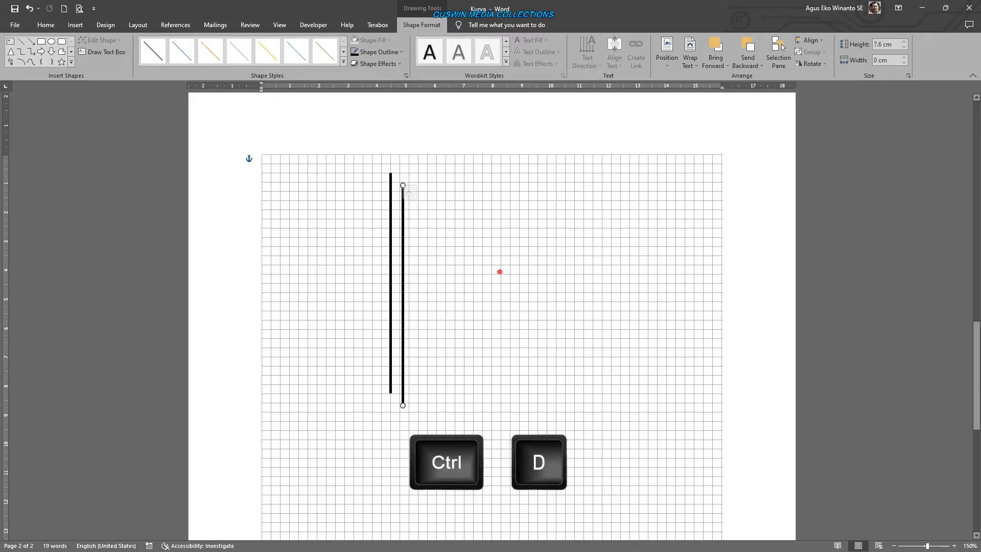
left_click(28, 8)
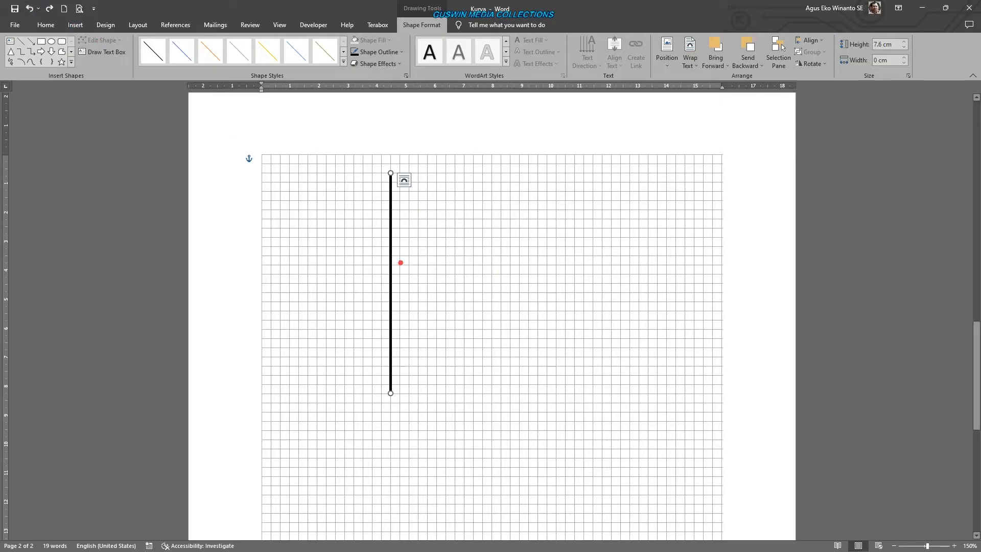
- Copy the vertical line about seven grid squares to the right of the original, at the same height
left_click_drag(394, 256, 447, 247)
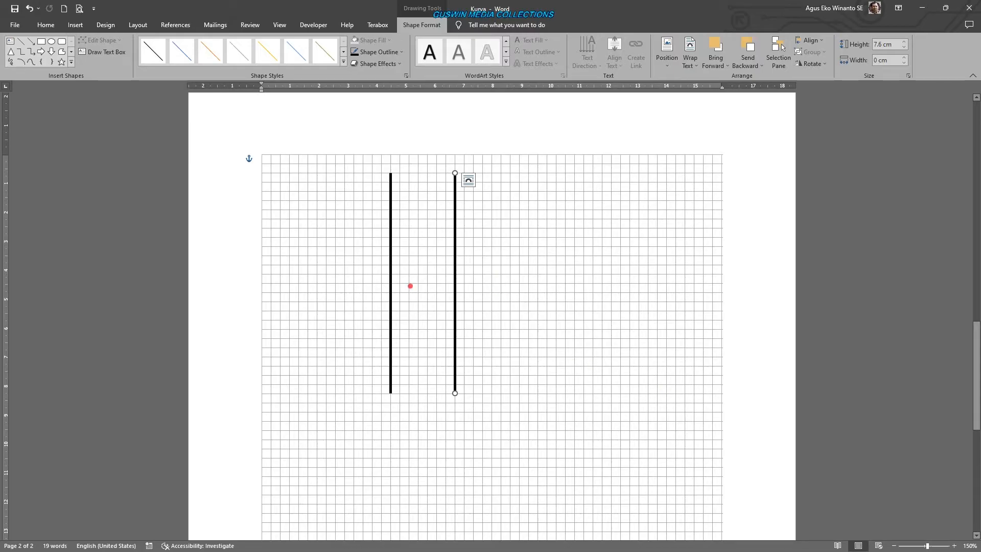
- Undo the last copy of the vertical line, duplicate the line again, and undo that duplicate
left_click(31, 8)
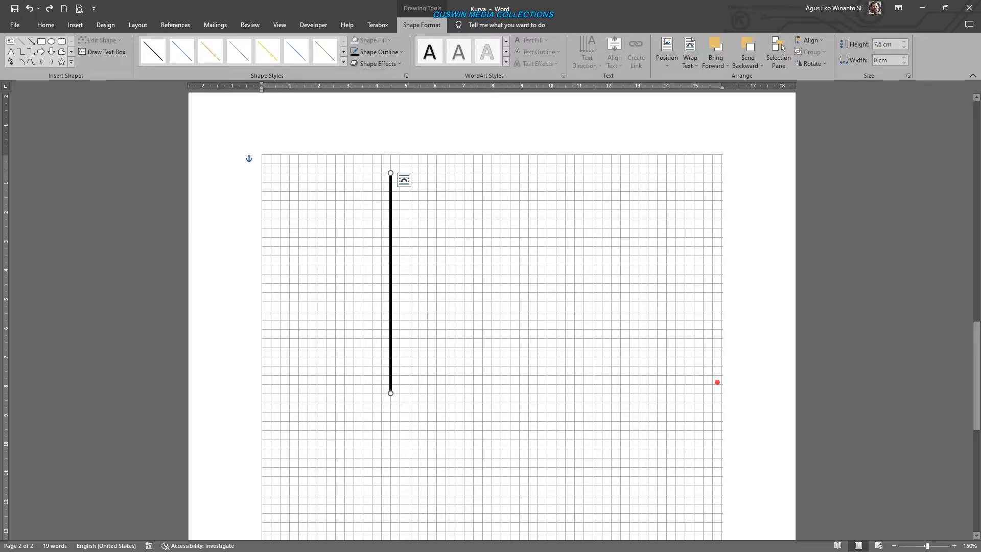
key("ctrl+d")
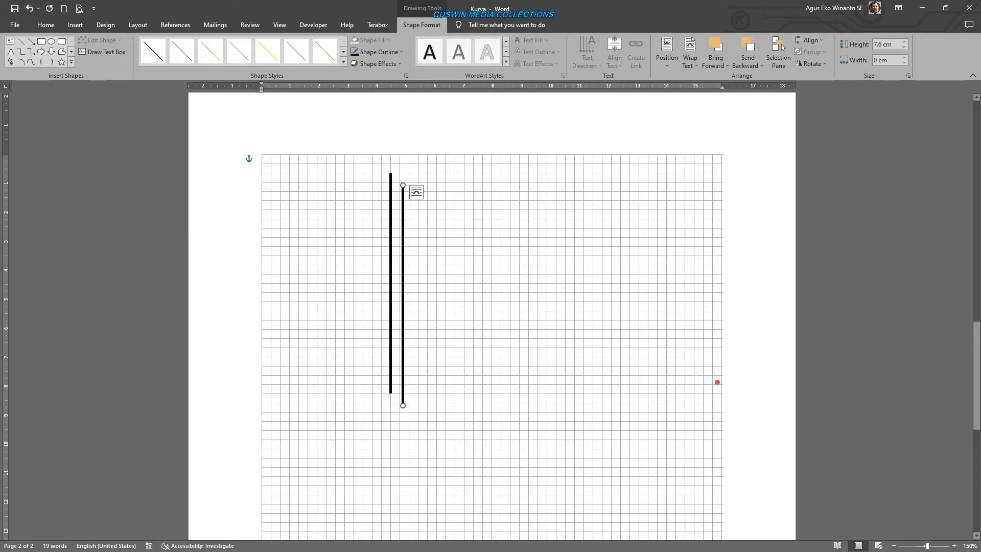
left_click(31, 8)
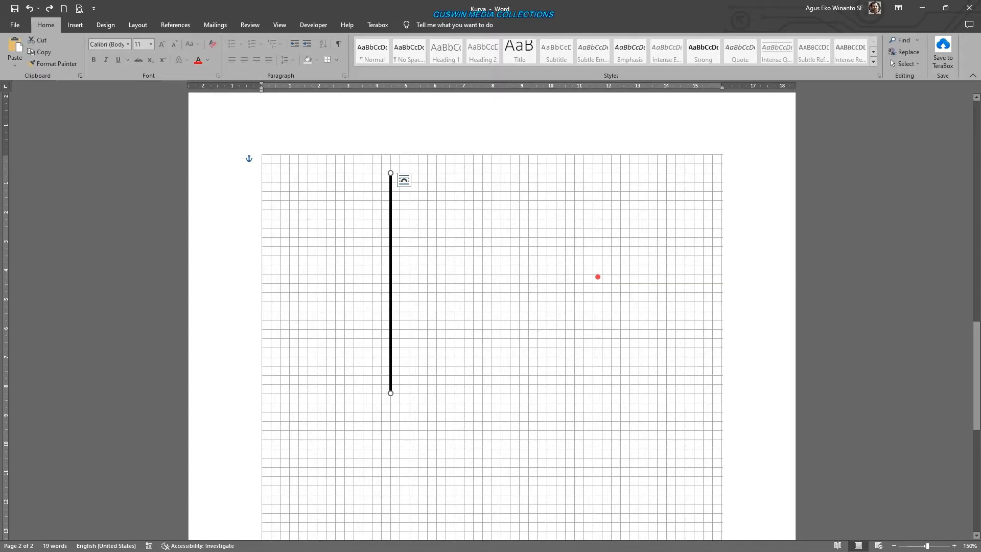
- Duplicate the vertical line and swing the copy into a horizontal line about 8.15 cm long just below the original
key("ctrl+d")
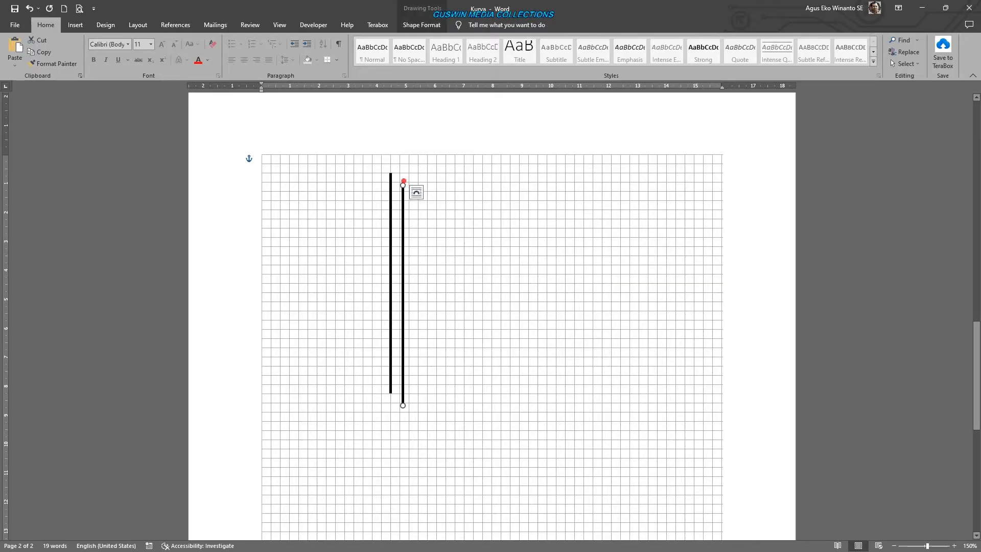
left_click_drag(402, 184, 640, 405)
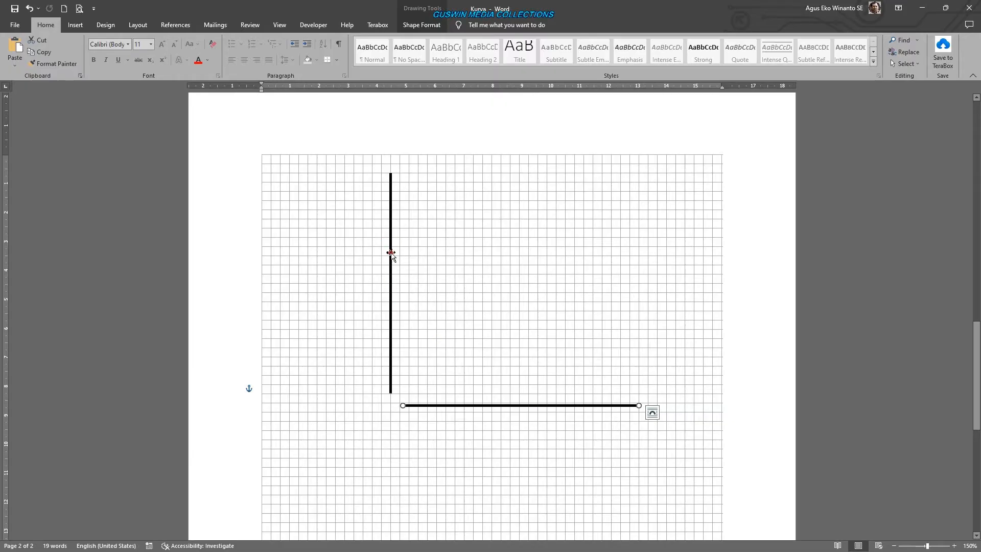
- Align the vertical line to the horizontal center of the page margins
left_click(390, 254)
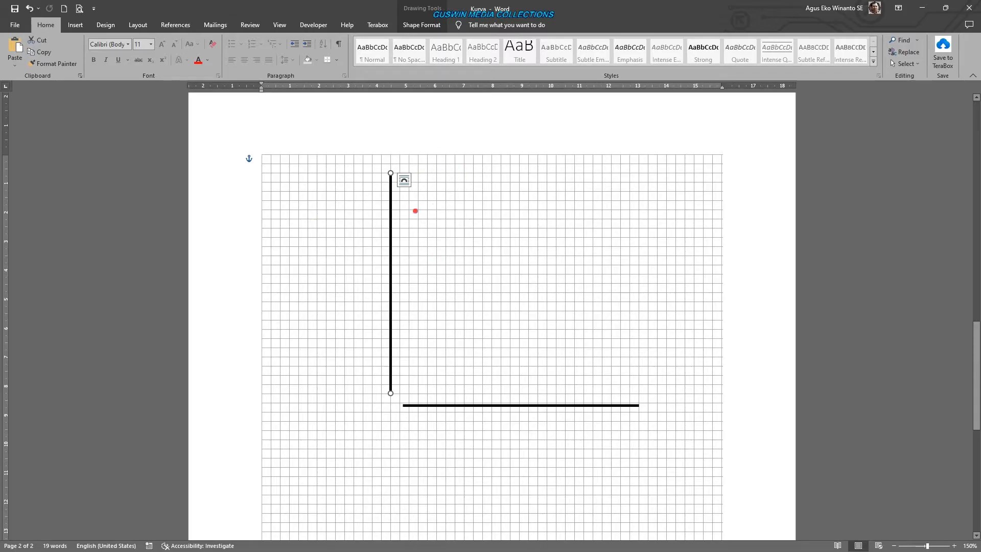
left_click(433, 26)
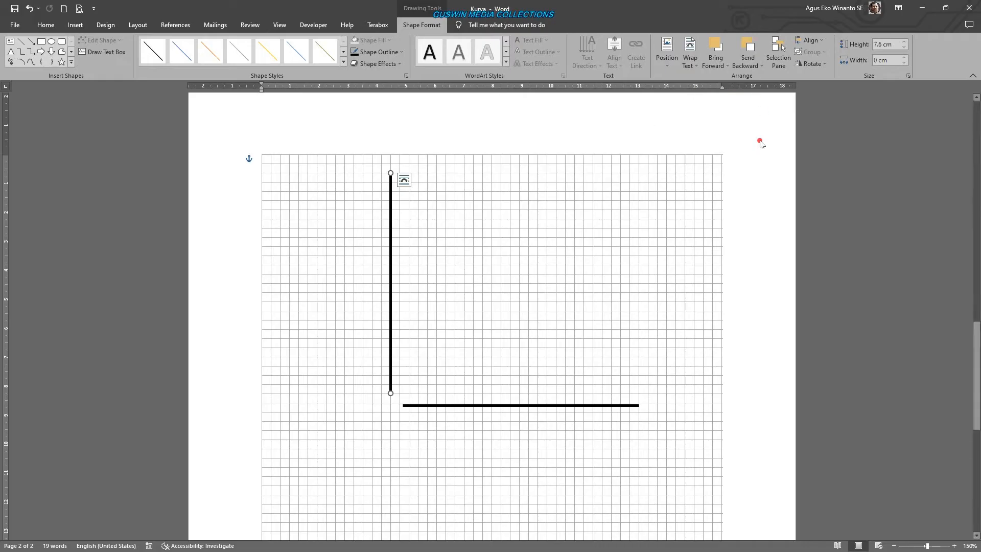
left_click(823, 41)
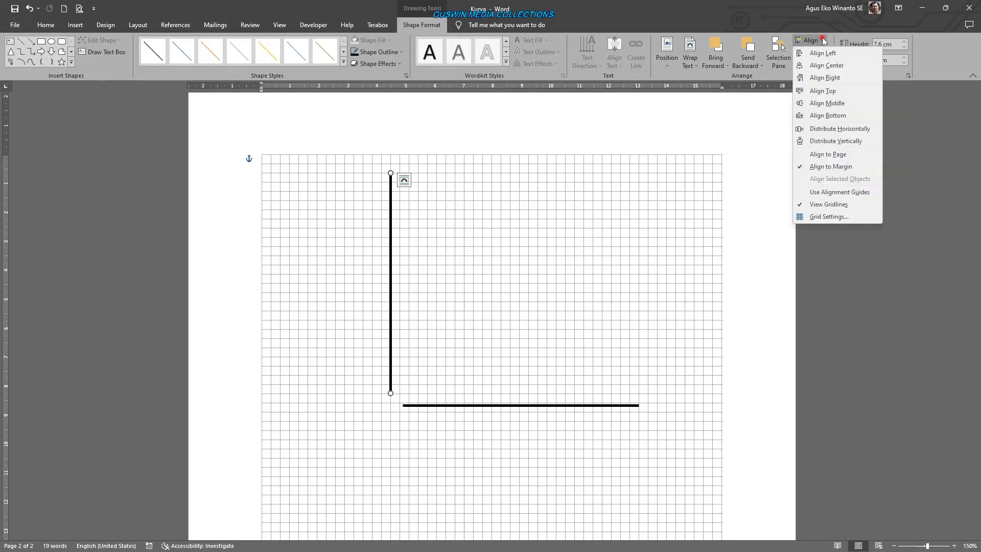
left_click(825, 65)
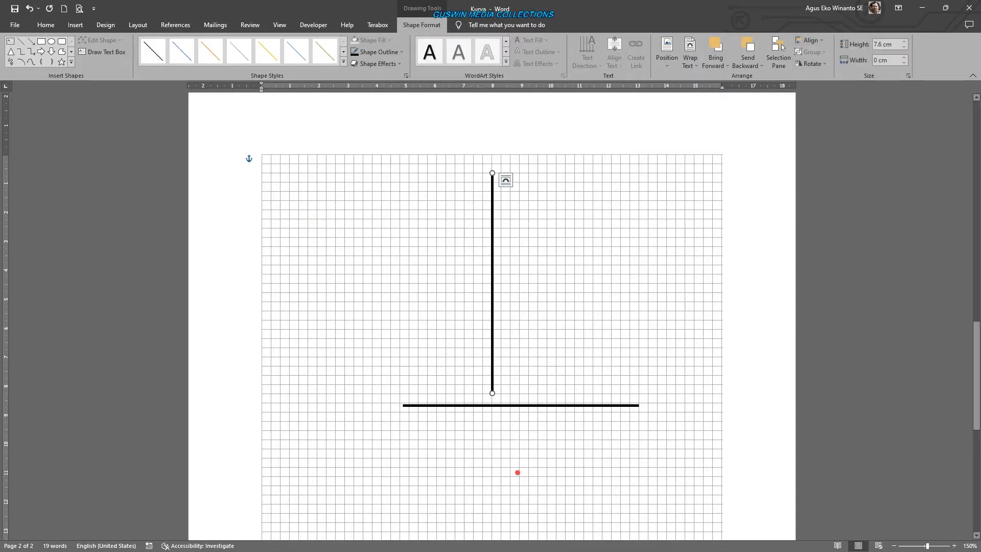
- Move the horizontal line up so it crosses the vertical line near its lower end, forming the axes
left_click(550, 406)
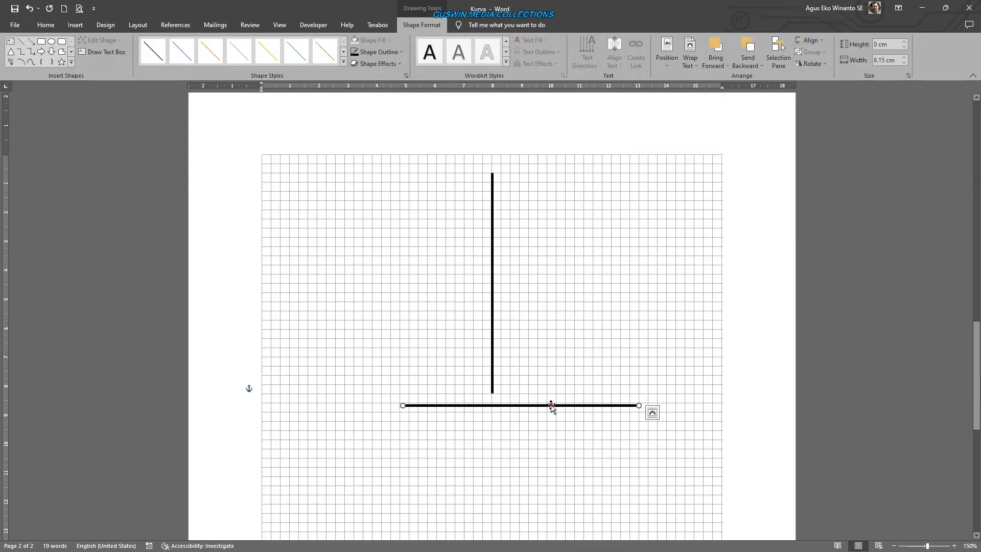
left_click_drag(549, 405, 569, 375)
left_click(588, 472)
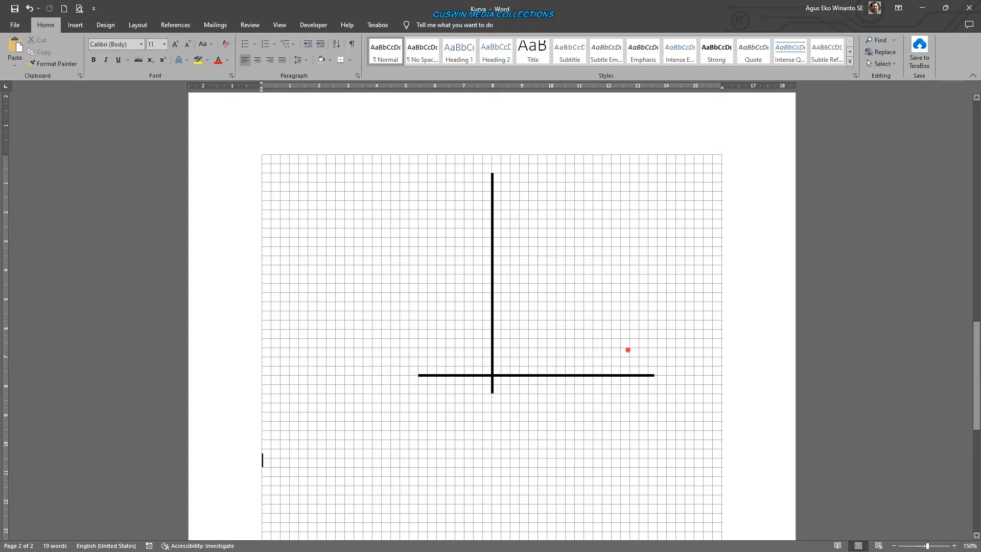
- Copy the vertical axis and turn the copy into a downward-sloping line between both axes, about 6.35 cm high and 4.13 cm wide
left_click(491, 221)
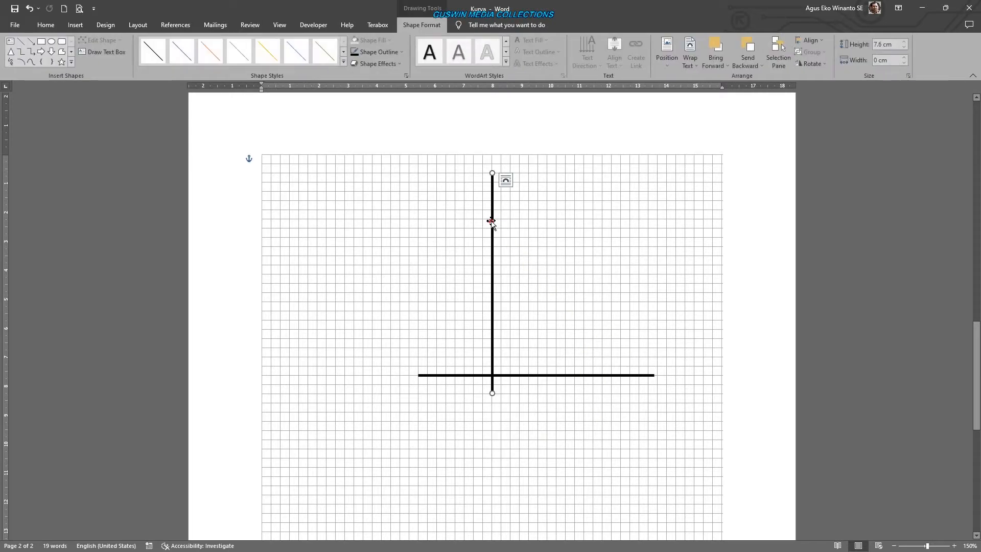
key("ctrl+c")
key("ctrl+v")
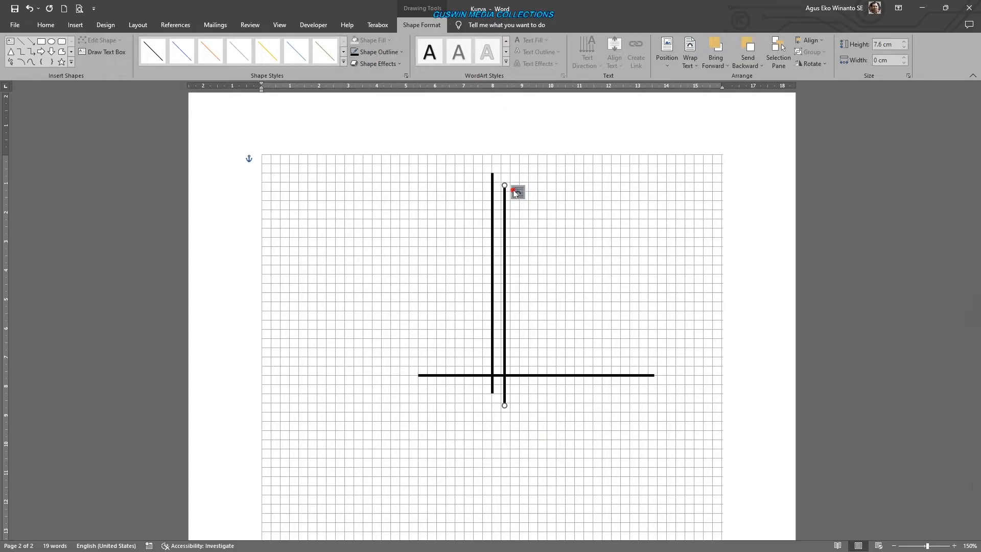
left_click_drag(504, 186, 610, 351)
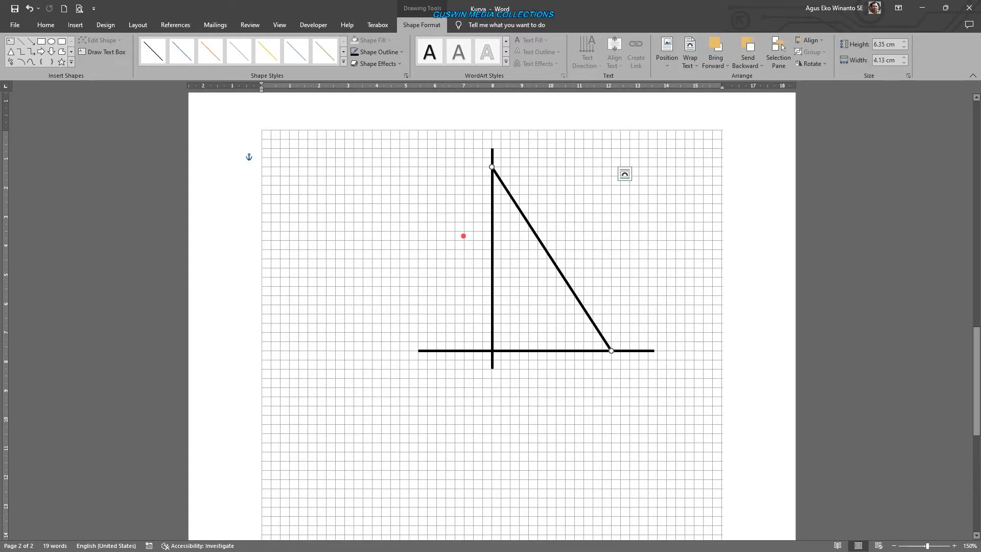
left_click(714, 353)
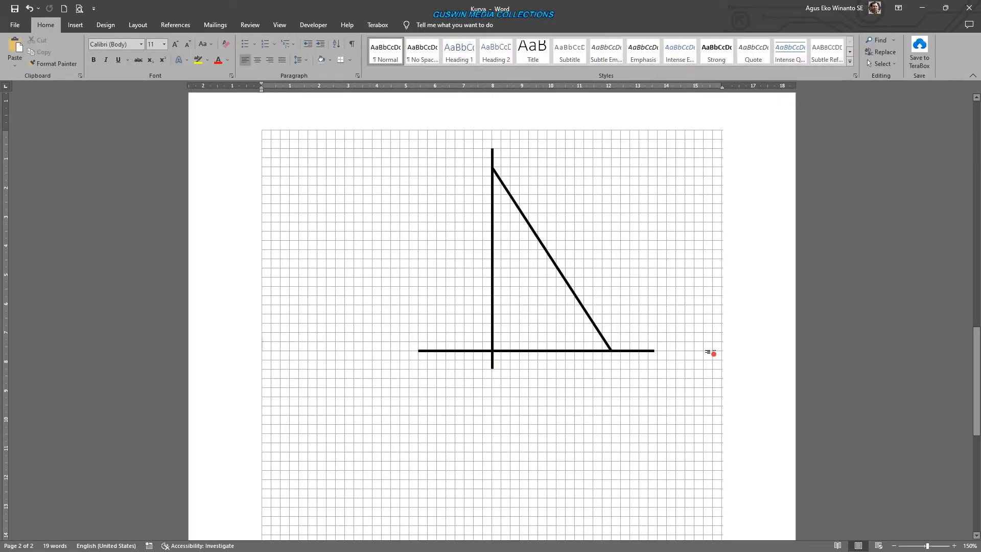
- Change the downward-sloping line's outline color to light blue
left_click(561, 275)
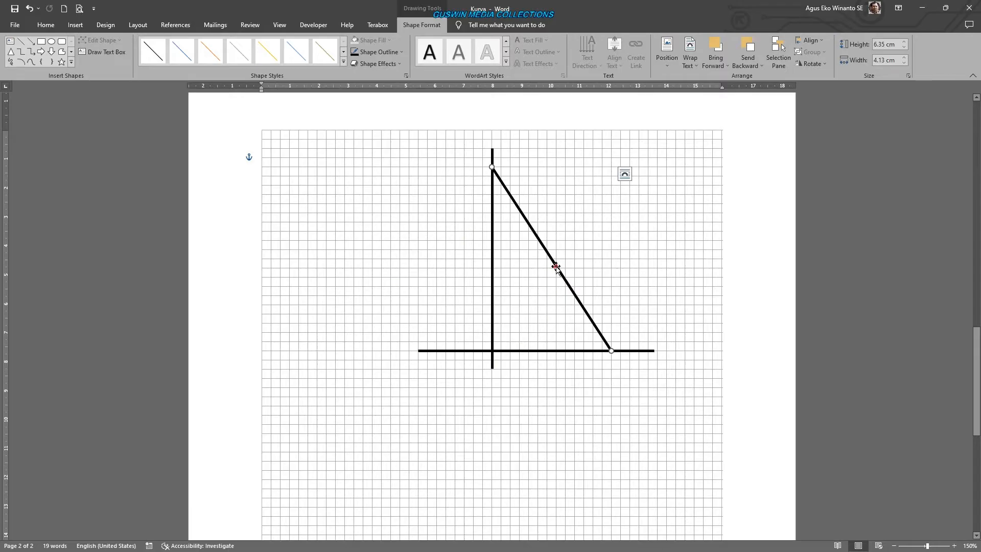
left_click(392, 53)
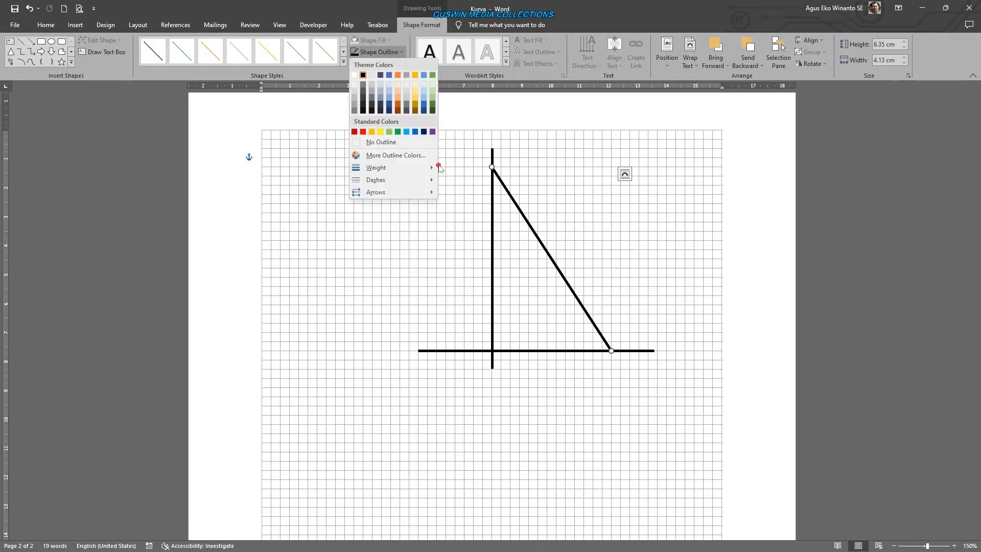
left_click(406, 132)
left_click(571, 436)
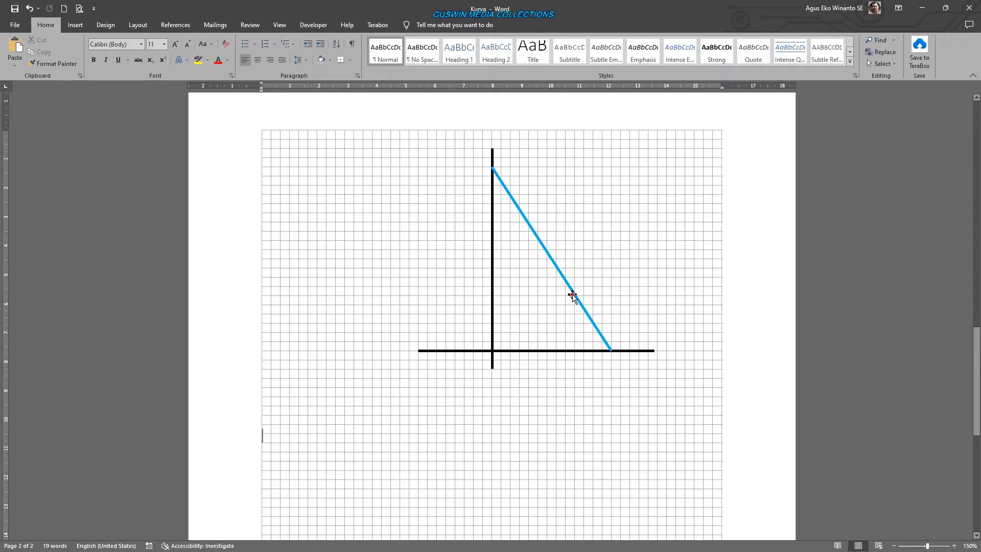
- Copy the blue line, reshape it to slope upward from the vertical axis, about 4.45 by 4.76 cm, and color it dark red
left_click(553, 263)
left_click_drag(554, 263, 471, 288)
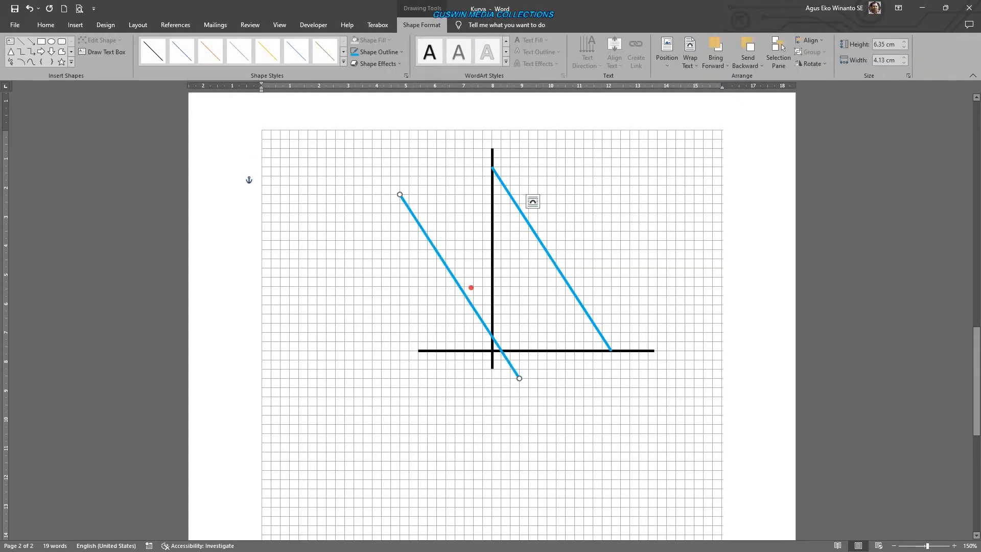
left_click_drag(519, 378, 629, 185)
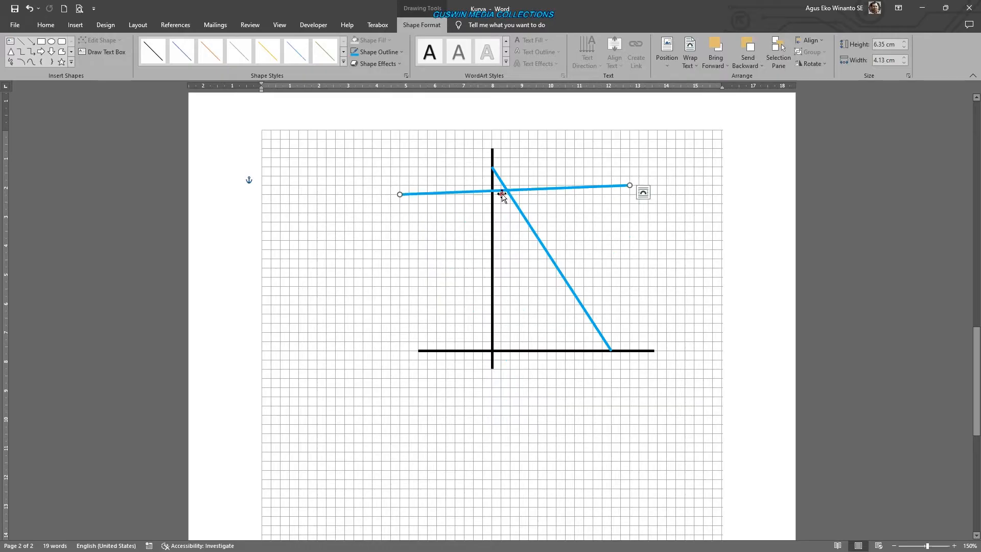
left_click_drag(400, 194, 492, 315)
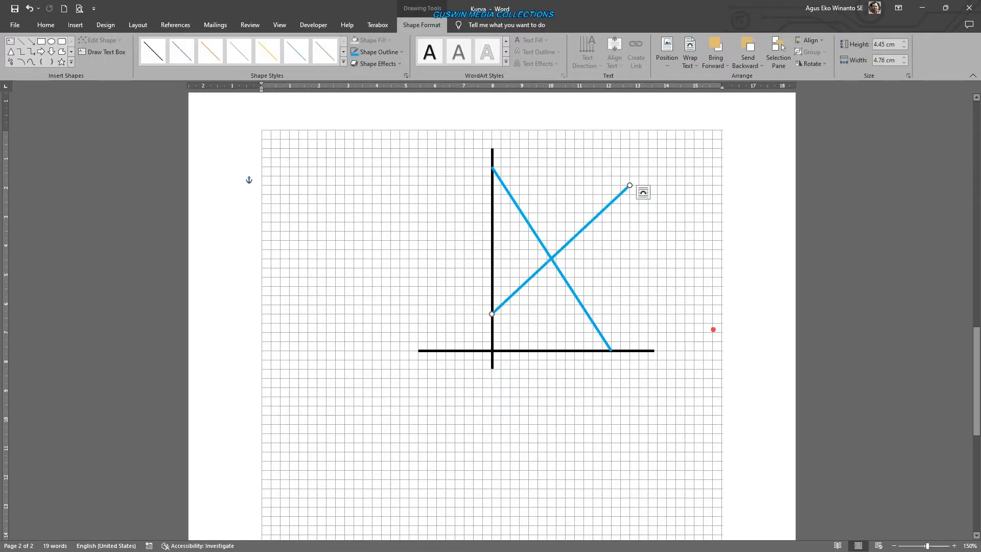
left_click(379, 52)
left_click(358, 131)
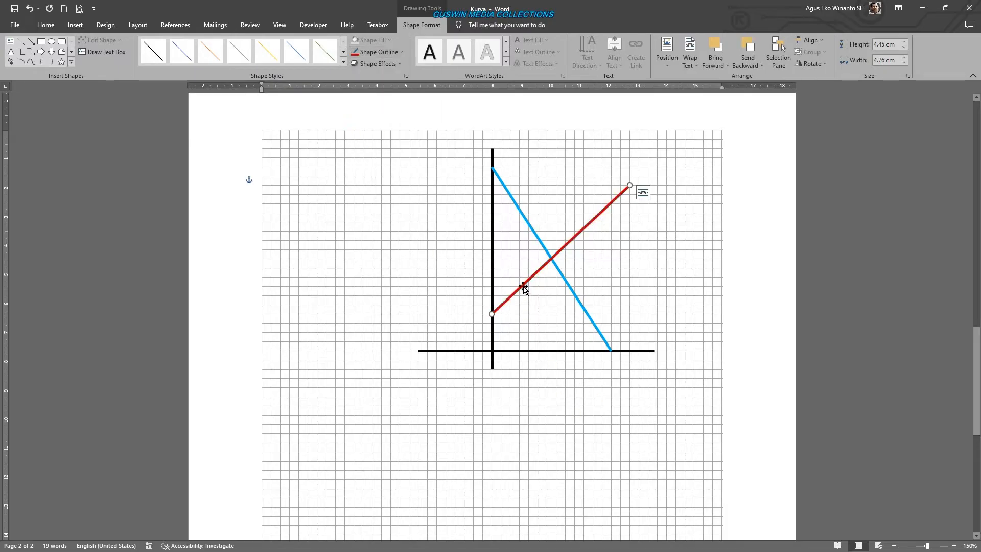
- Adjust the blue line's endpoints so they meet the vertical and horizontal axes precisely
scroll(603, 334, "up", 1, "ctrl")
scroll(608, 333, "up", 10, "ctrl")
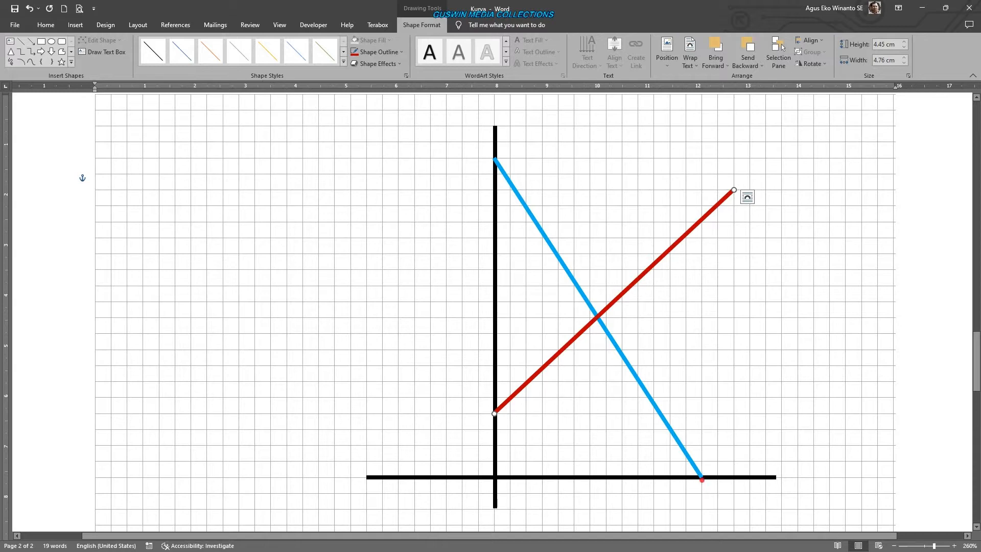
left_click(497, 160)
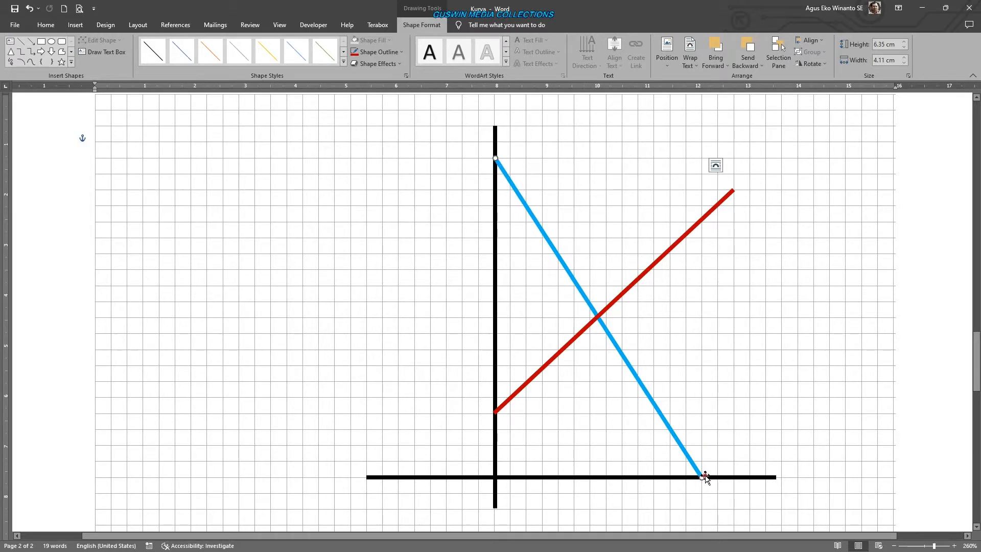
left_click_drag(702, 477, 703, 471)
- Move the red line's upper end left and up, directly above the blue line's lower end
left_click(722, 200)
left_click_drag(732, 190, 701, 173)
left_click(784, 274)
scroll(785, 275, "down", 3)
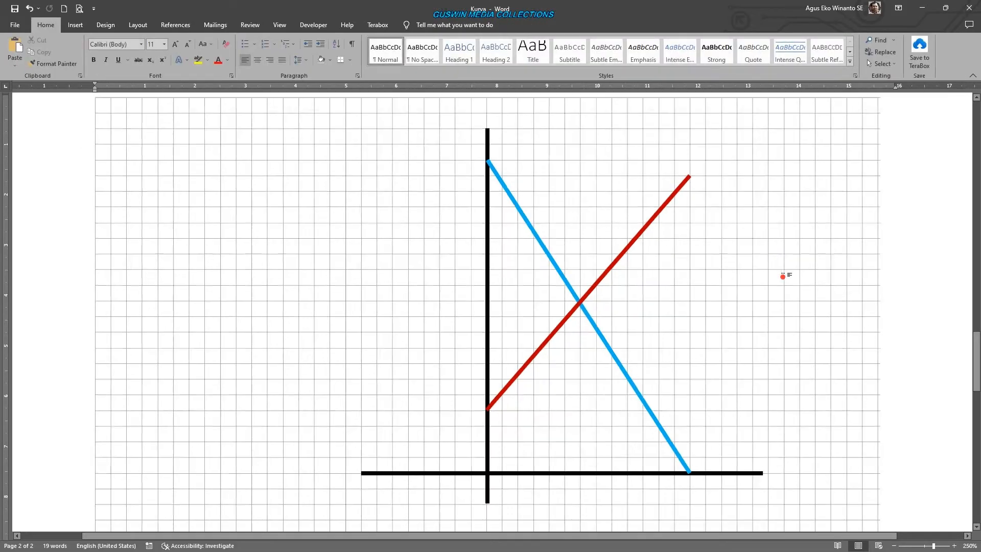
scroll(785, 275, "up", 2)
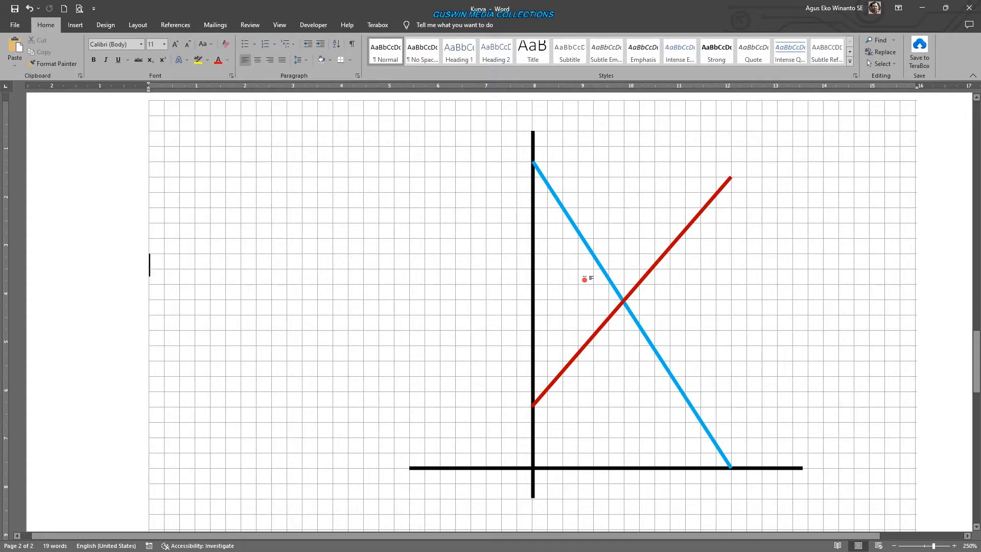
- Group both axes, the blue line and the red line into one object
left_click(533, 239)
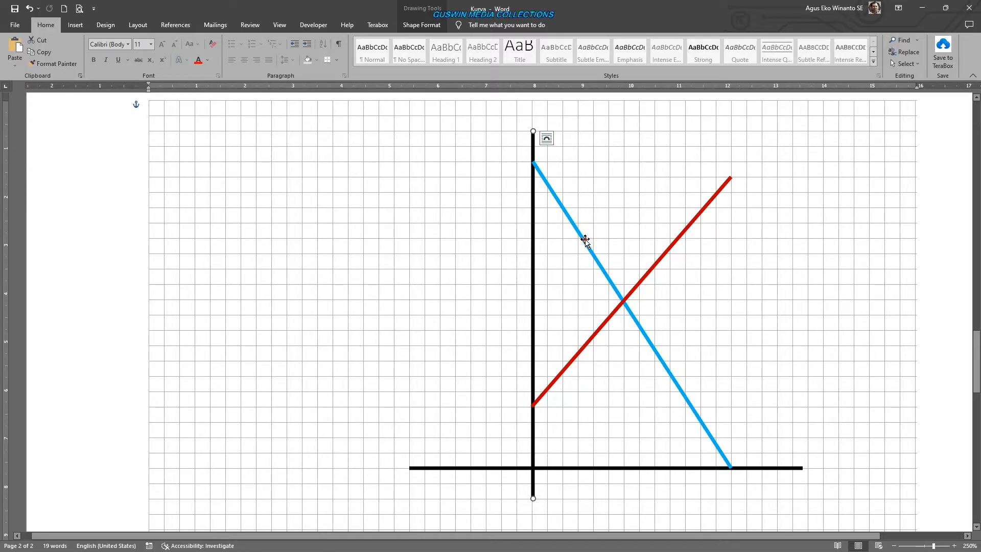
left_click(585, 241, "shift")
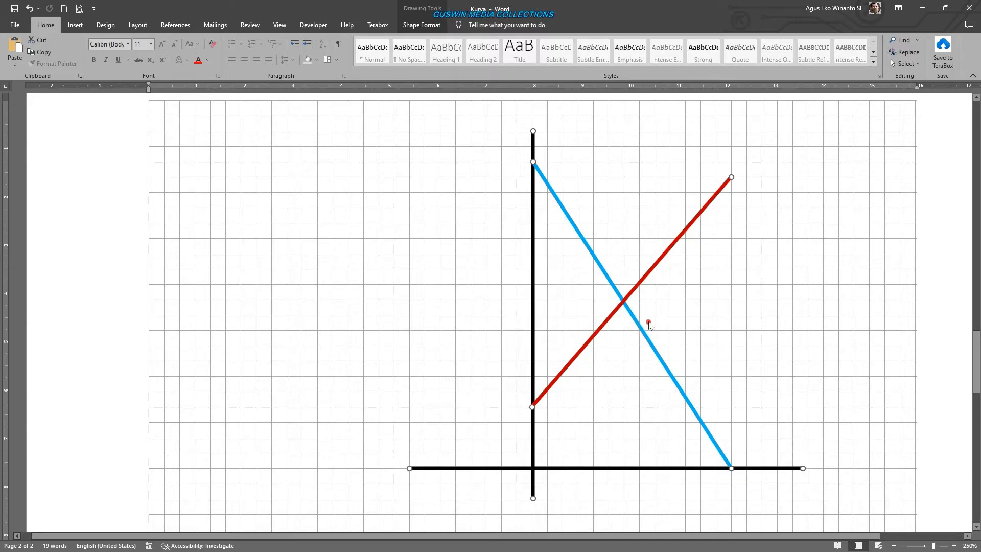
right_click(643, 331)
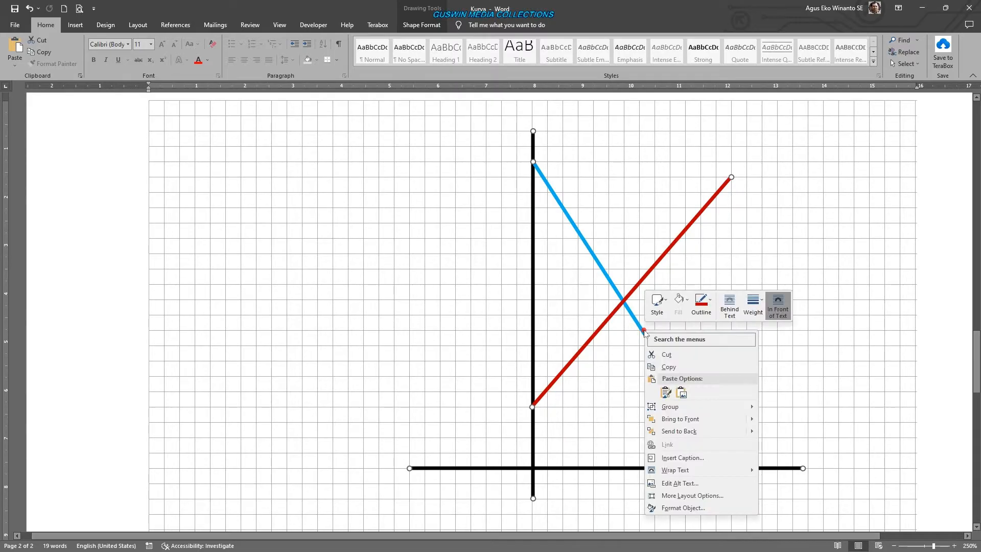
mouse_move(738, 407)
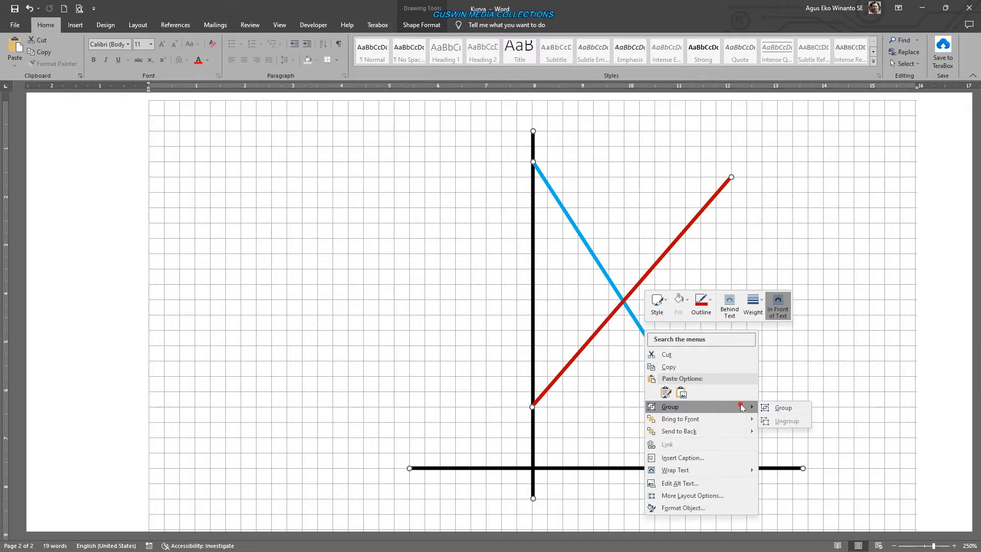
left_click(786, 407)
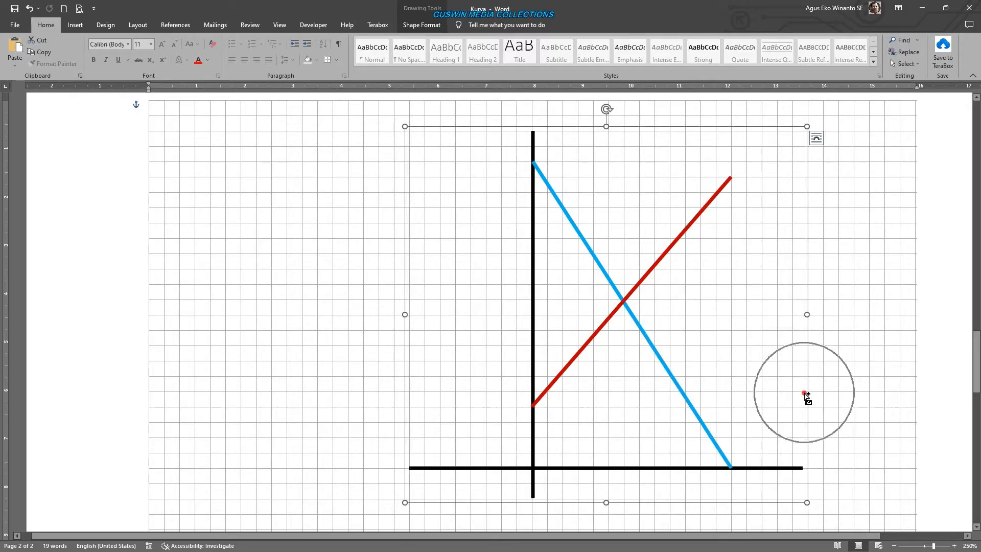
left_click(786, 394)
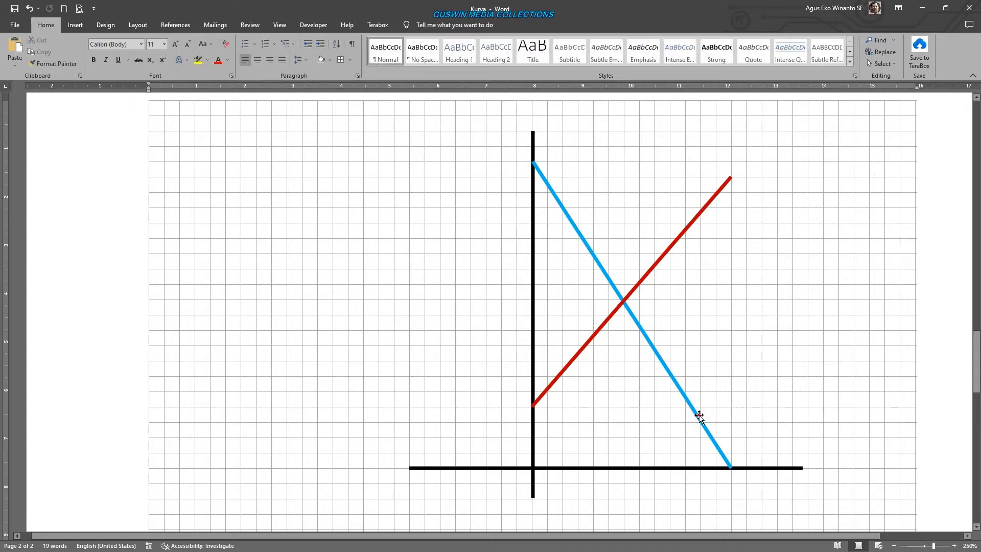
- Move the grouped diagram left, and then center it horizontally relative to the page margins
left_click(697, 411)
left_click_drag(697, 411, 518, 426)
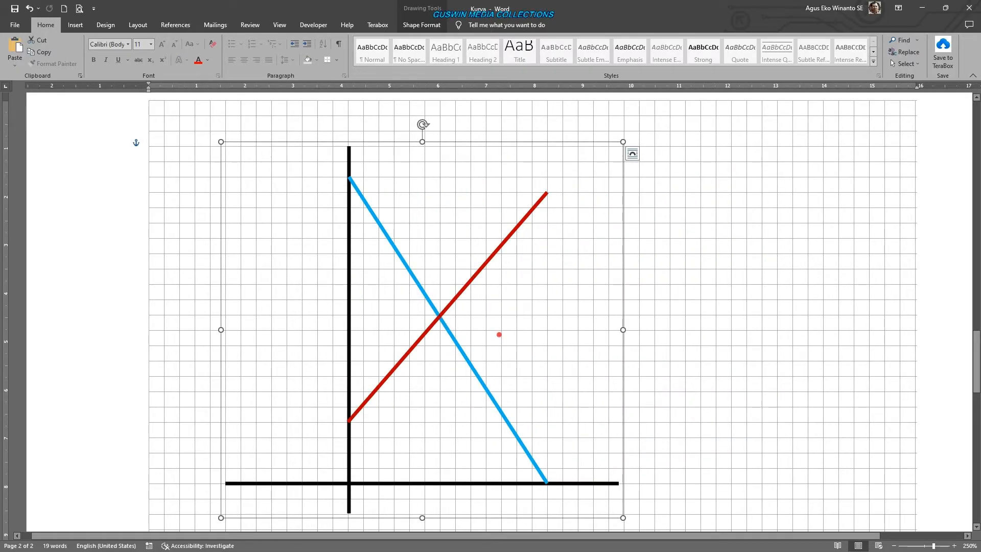
left_click(423, 29)
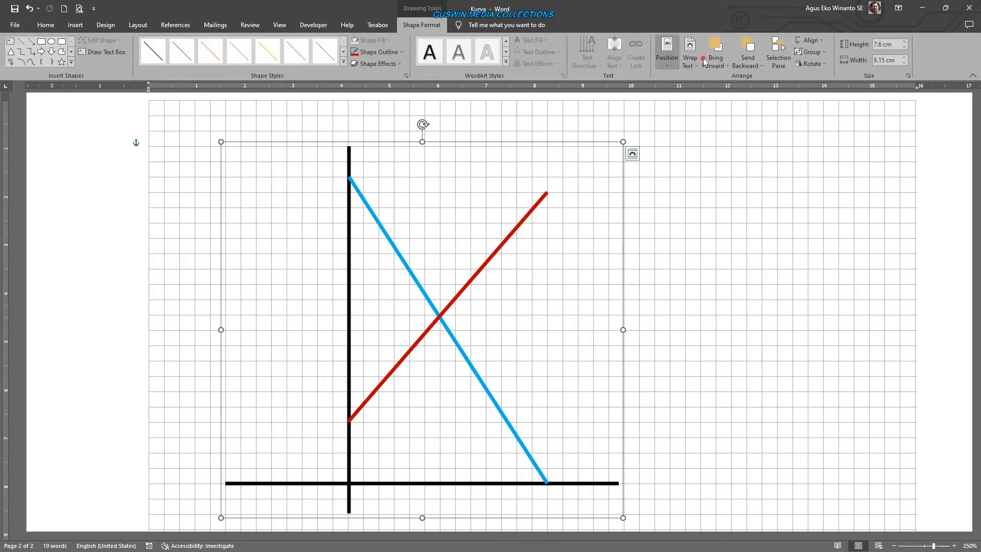
left_click(812, 40)
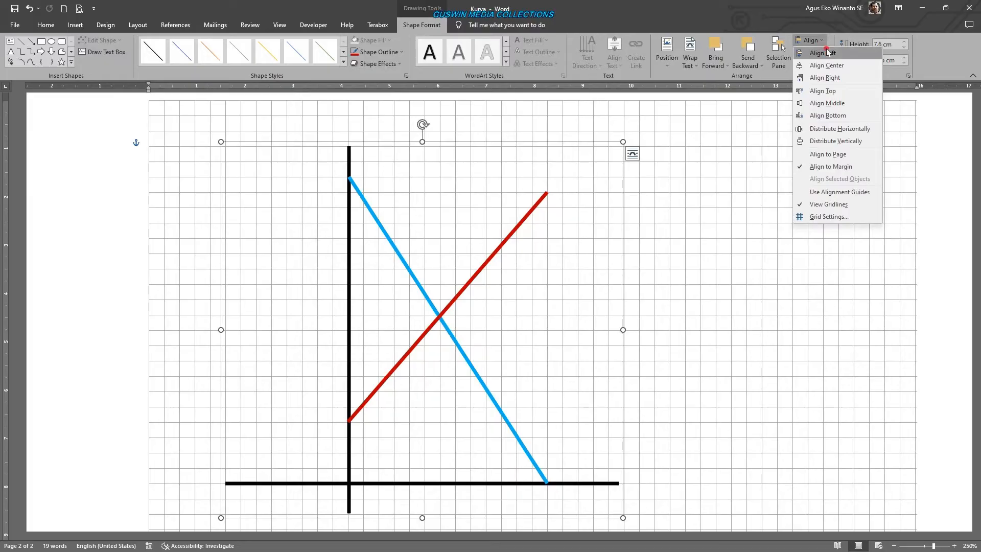
left_click(833, 65)
left_click(810, 257)
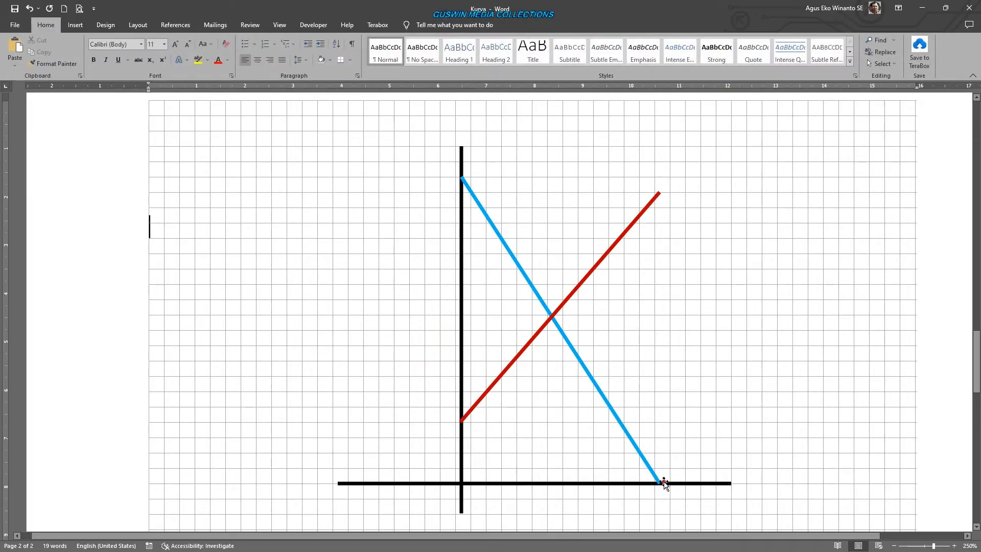
- Nudge the grouped diagram left in grid steps, and back right to its centered position
left_click(664, 479)
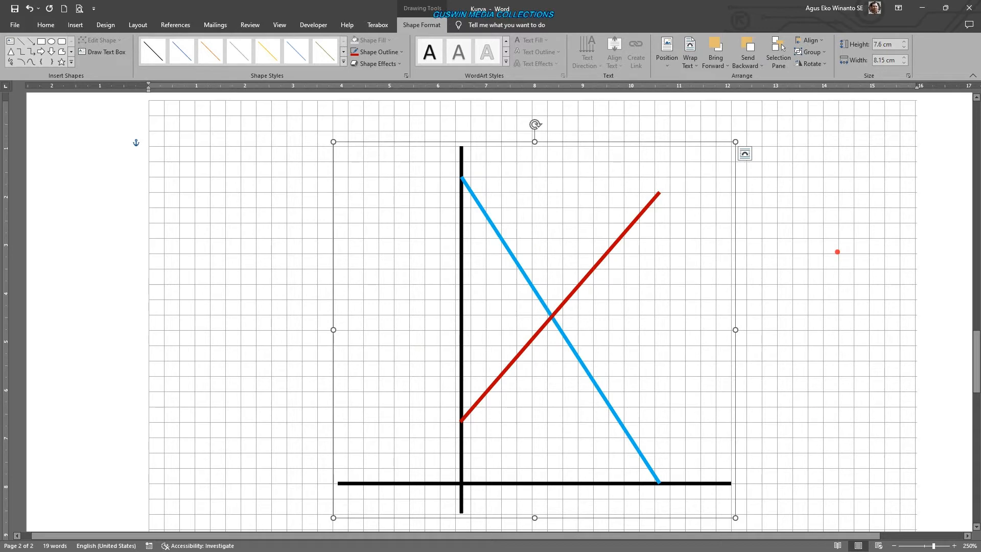
key("Left")
key("Left")
key("Left")
key("Left")
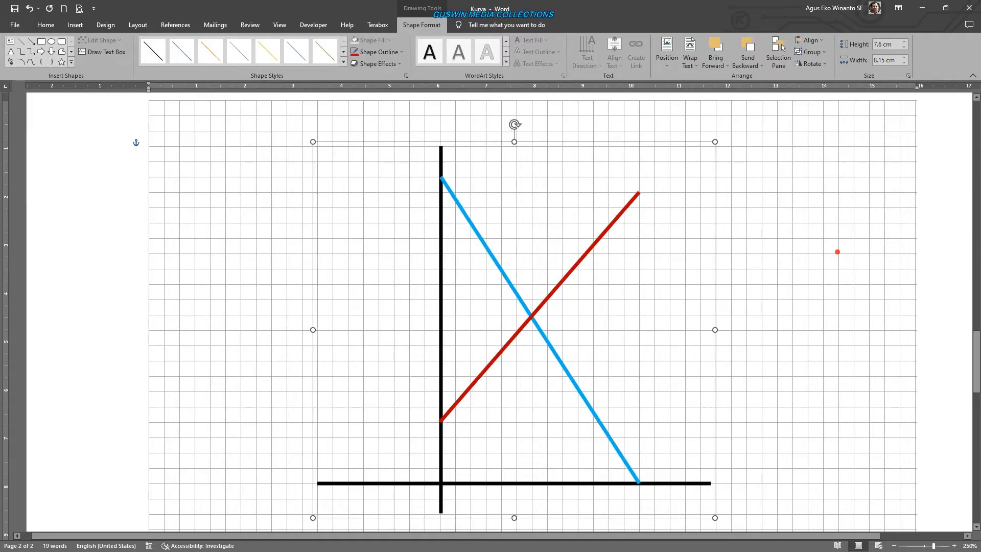
key("Right")
key("Right")
key("Right")
key("Right")
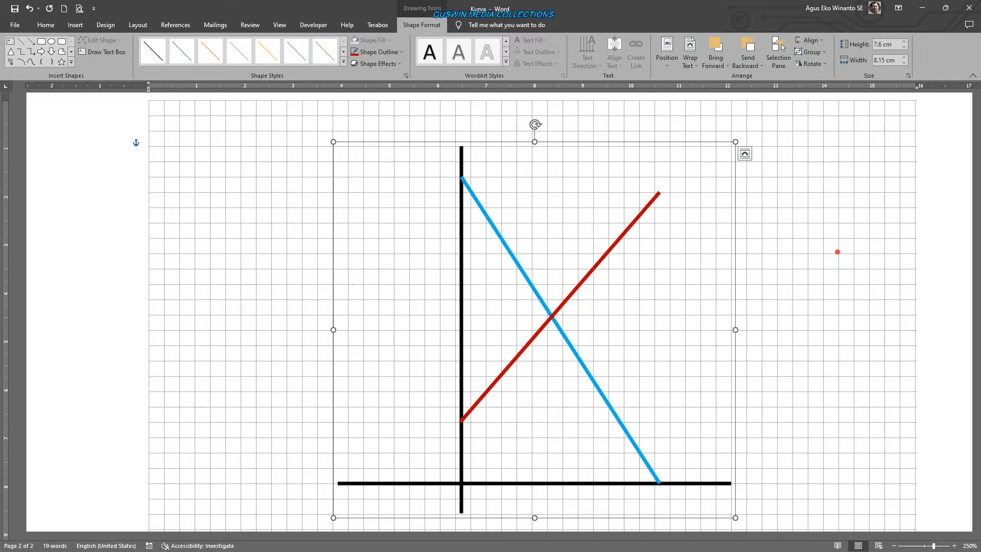
- Nudge the grouped diagram slightly left and slightly up in fine increments that ignore the grid
key("ctrl+Left")
key("ctrl+Left")
key("ctrl+Left")
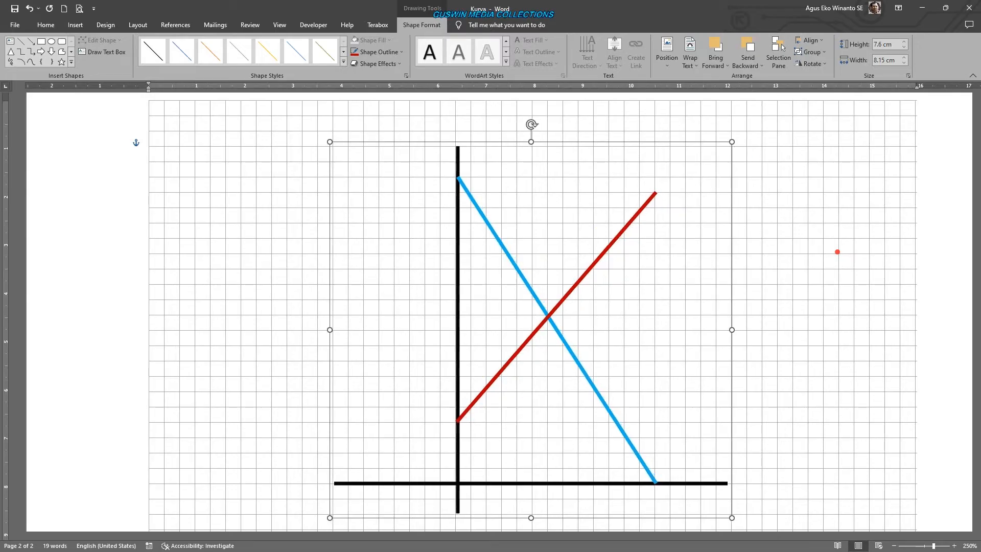
key("ctrl+Up")
key("ctrl+Up")
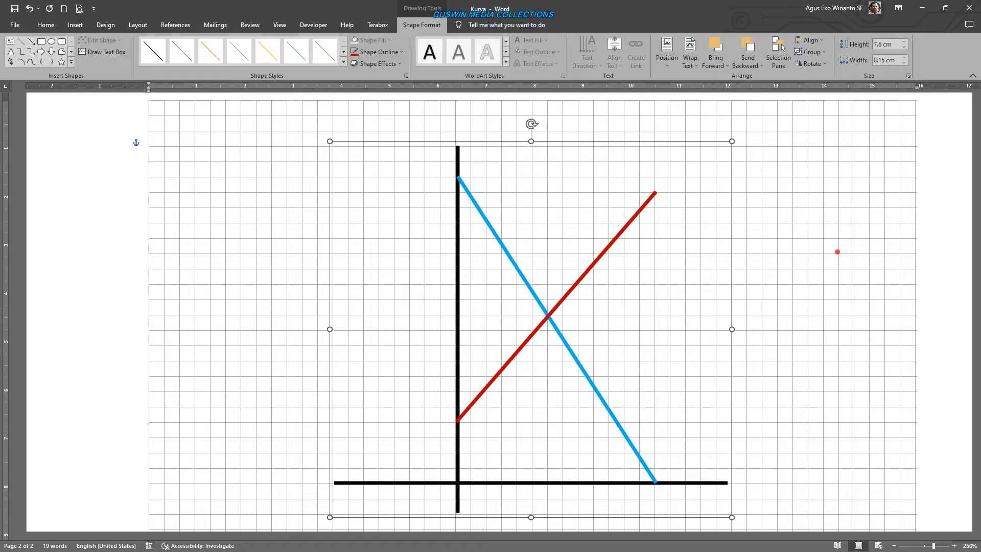
left_click(876, 312)
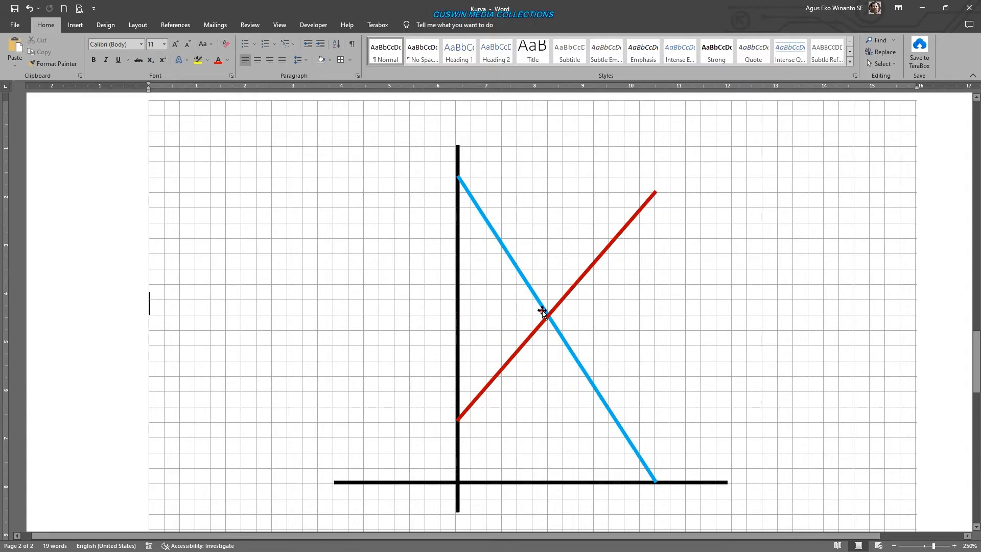
left_click(457, 309)
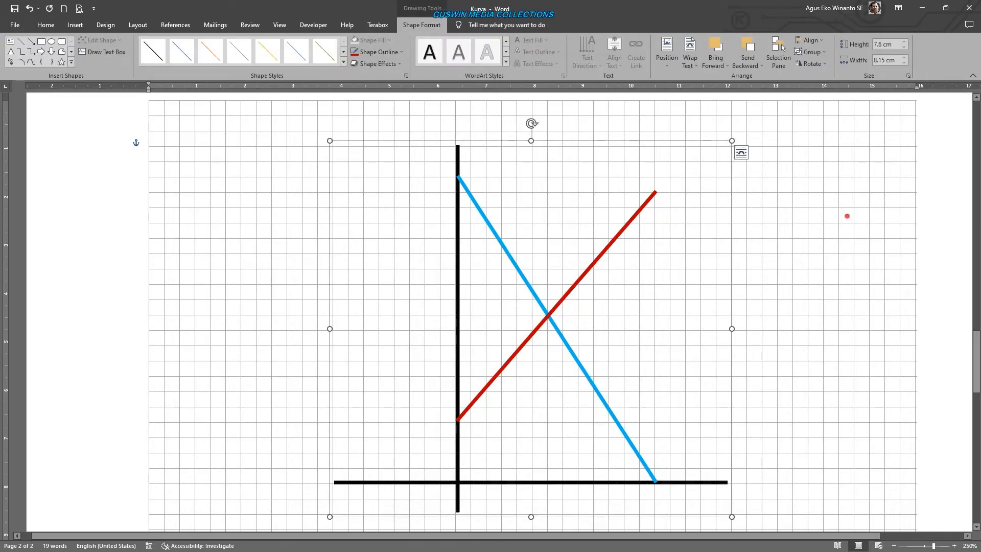
left_click(847, 216)
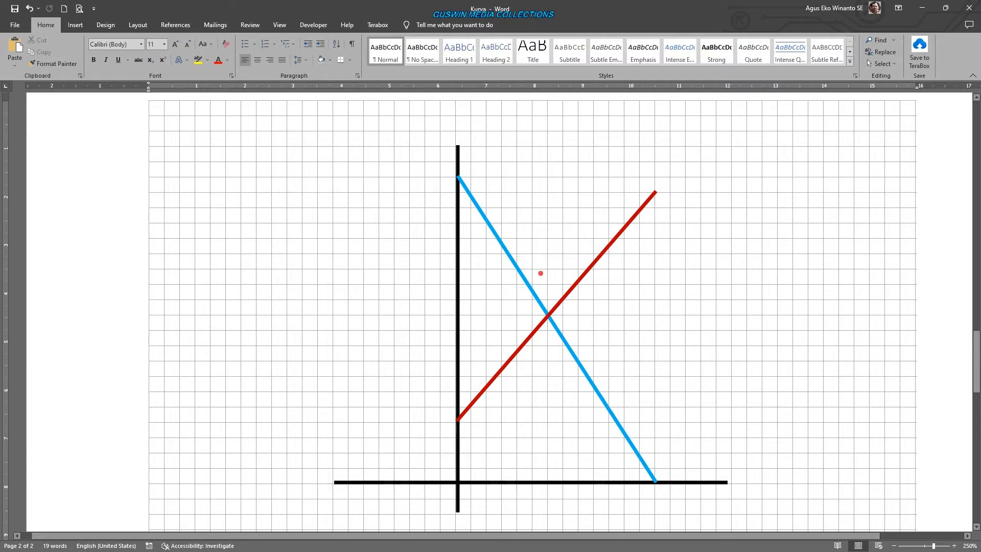
- Draw a horizontal line about 1.85 cm long from the vertical axis to the intersection of the blue and red lines
left_click(75, 24)
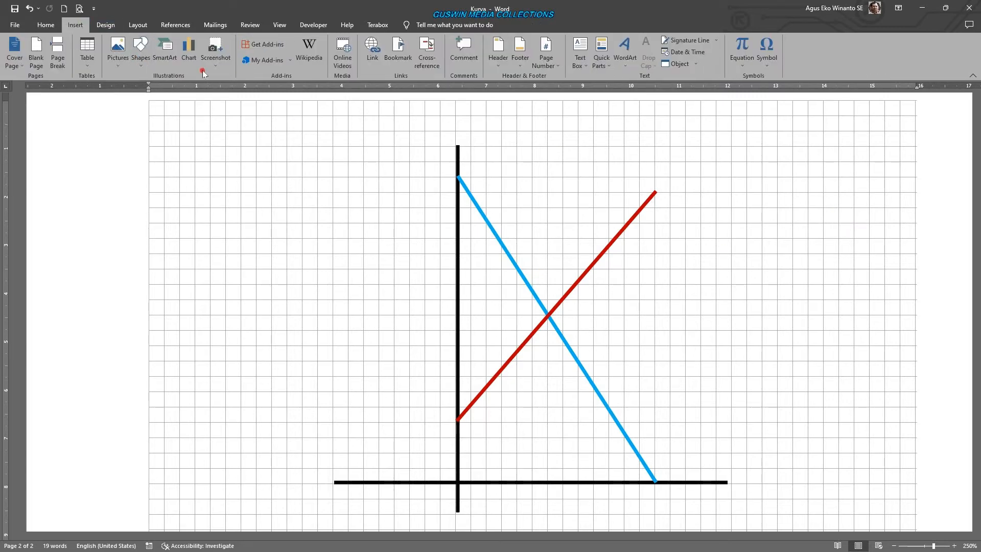
left_click(141, 56)
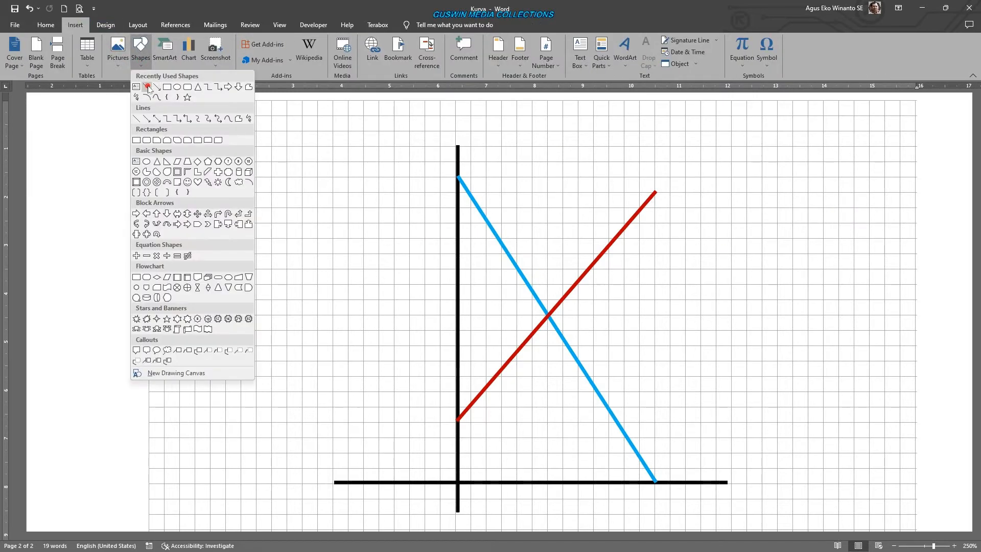
left_click(148, 87)
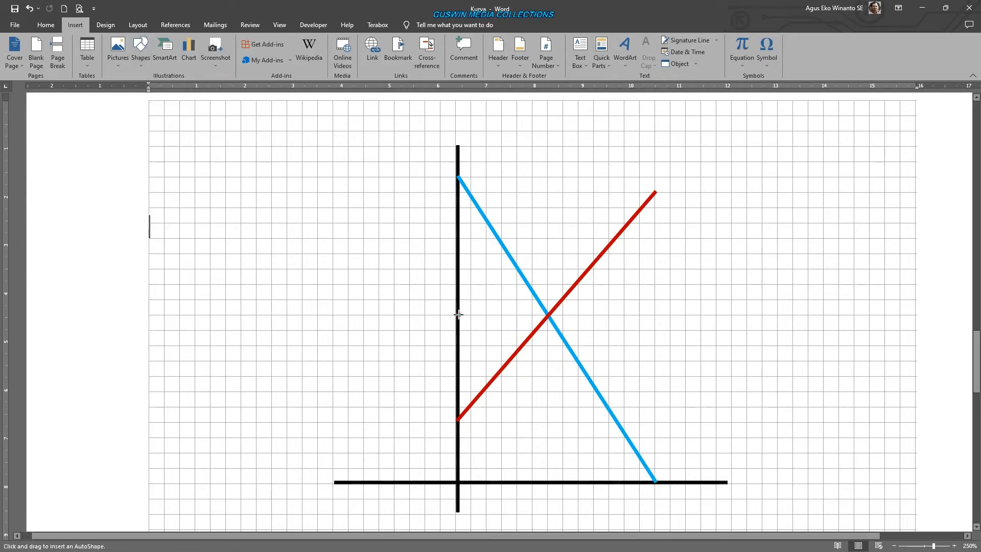
left_click_drag(458, 314, 547, 315)
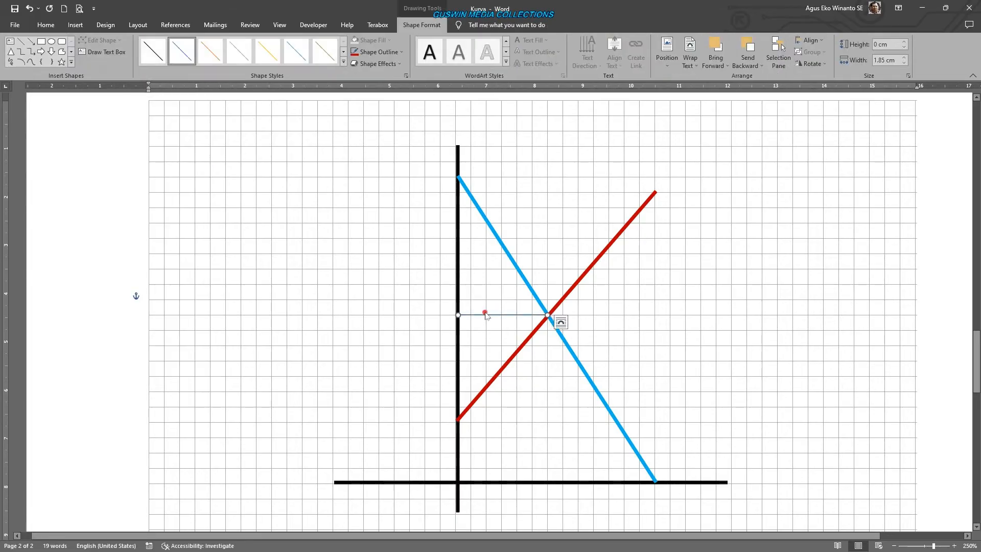
- Color the horizontal guide line red, thicken it and give it a dashed outline
left_click(373, 53)
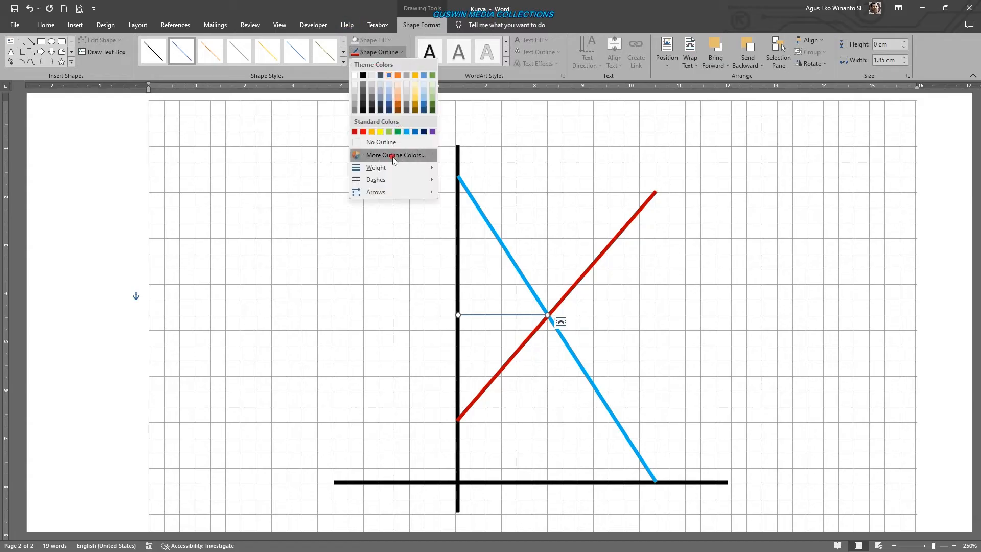
left_click(362, 132)
left_click(378, 51)
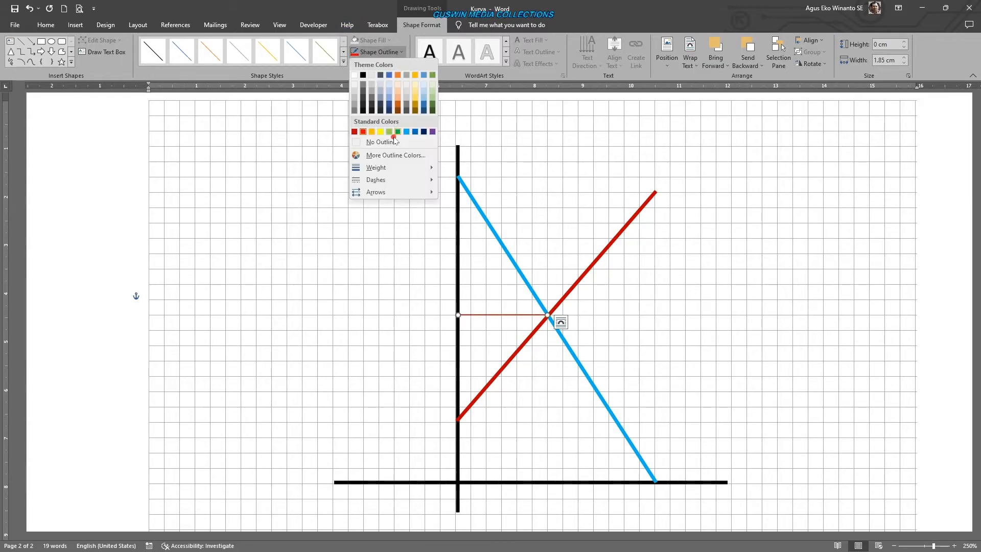
mouse_move(393, 168)
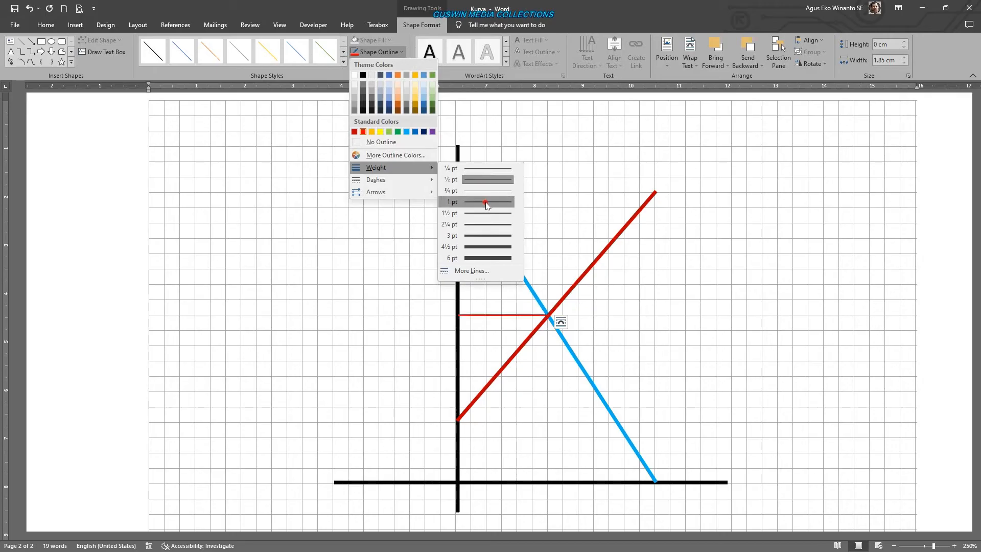
left_click(488, 203)
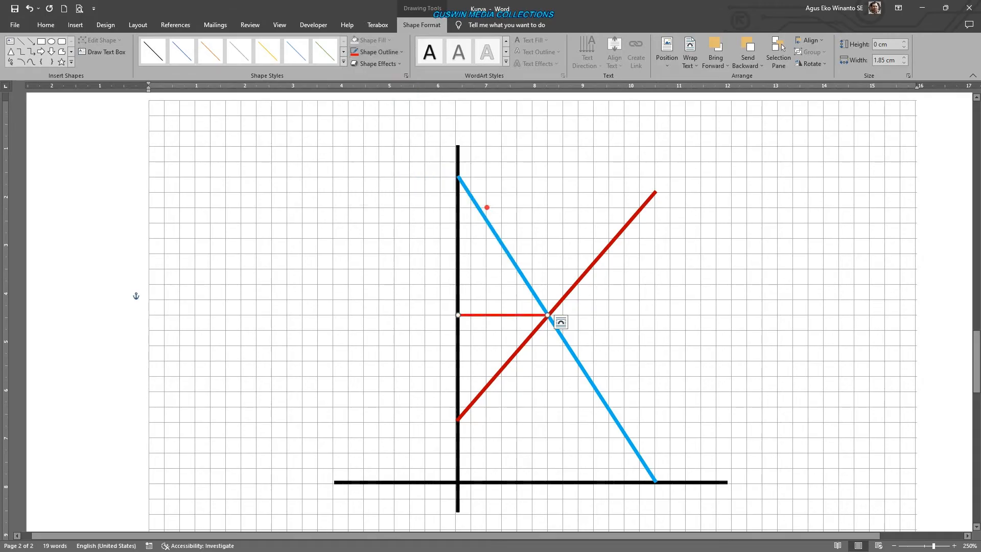
left_click(378, 52)
mouse_move(414, 179)
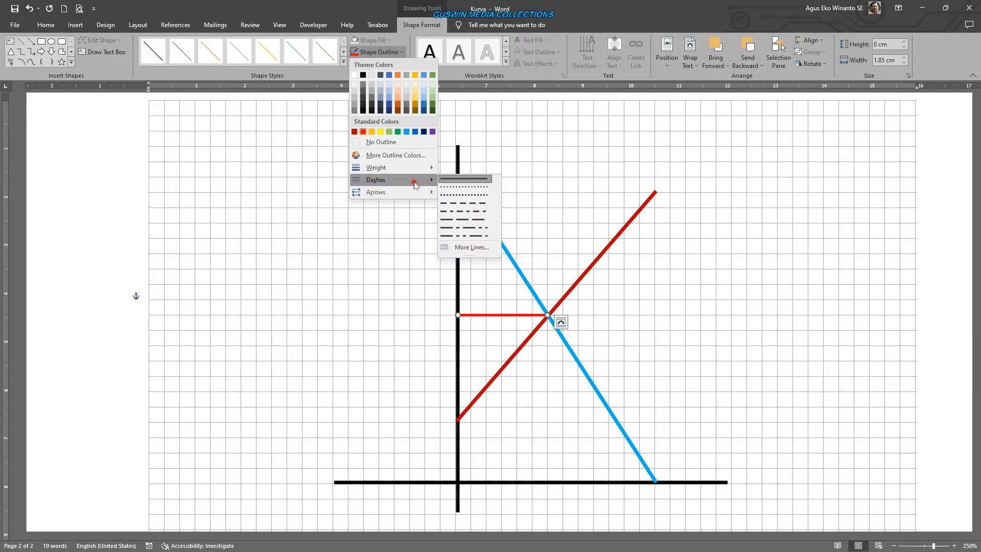
left_click(463, 195)
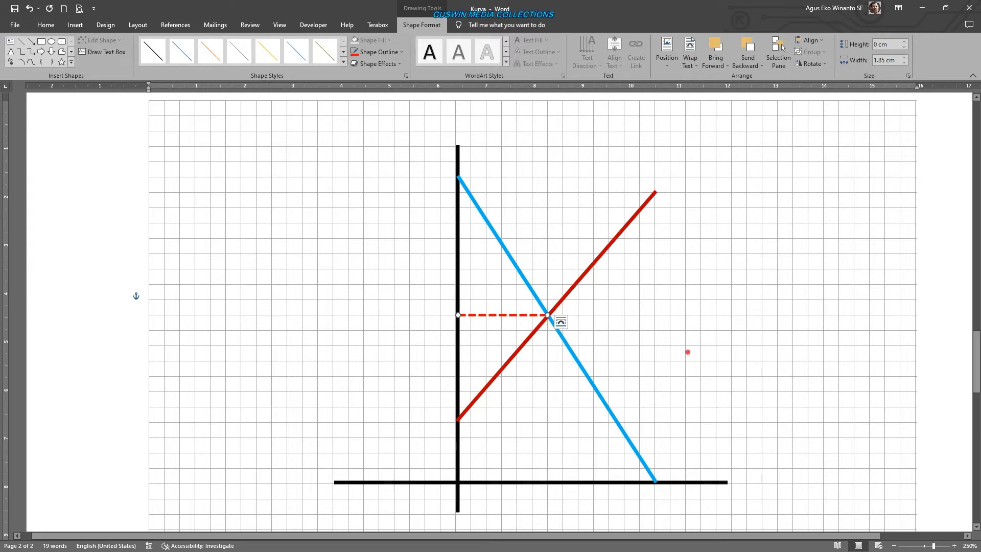
- Duplicate the dashed line and reshape the copy into a vertical line about 3.49 cm long from the intersection to the horizontal axis
key("ctrl+d")
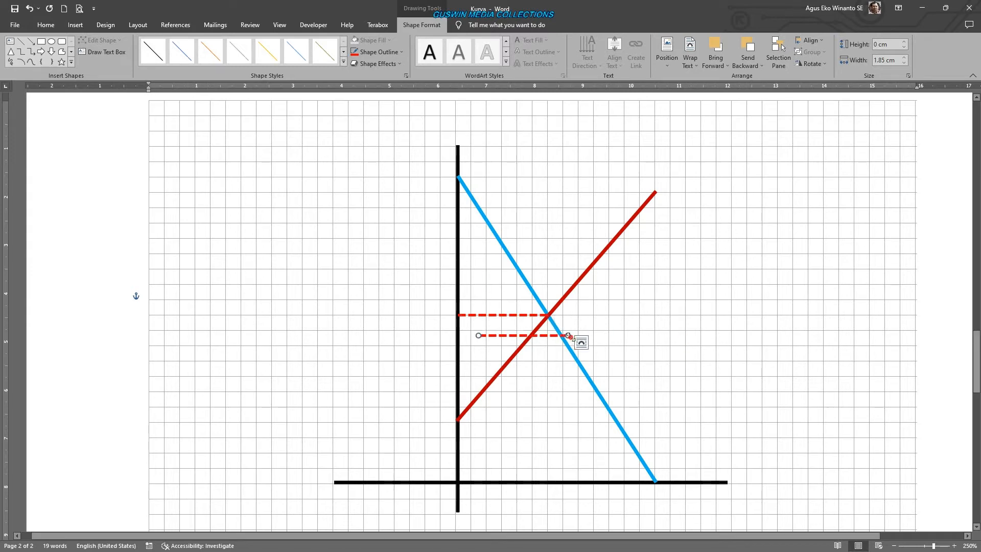
left_click_drag(566, 334, 547, 483)
left_click_drag(479, 334, 547, 315)
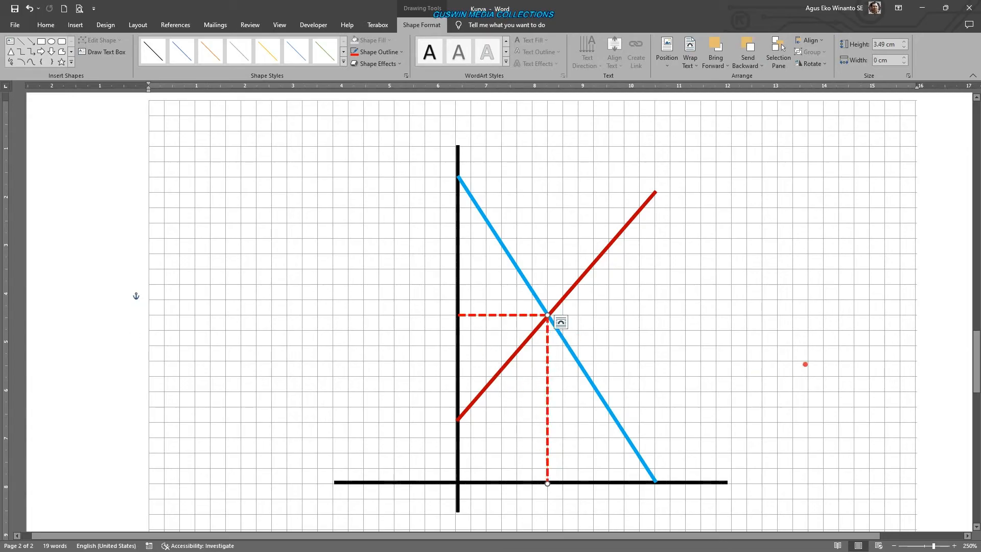
left_click(832, 351)
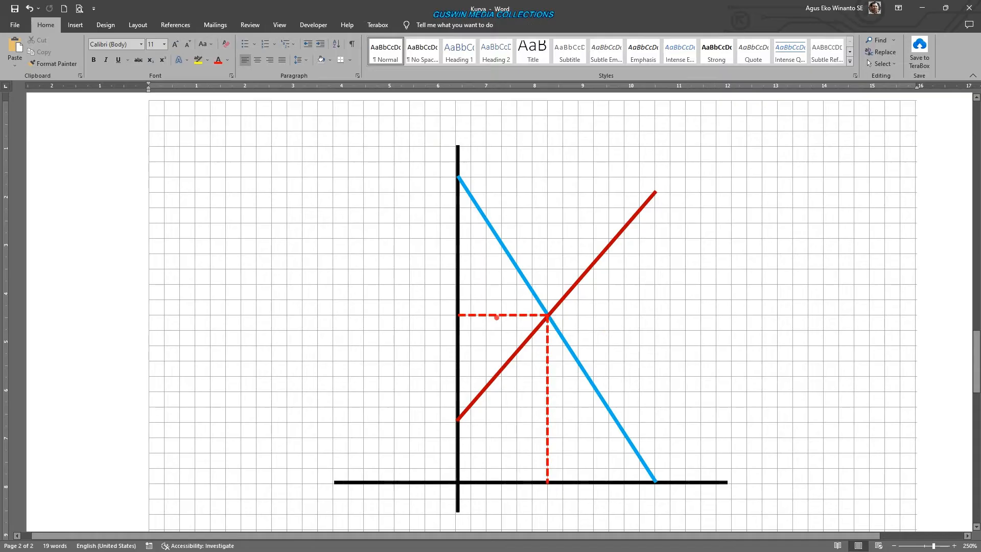
- Group the horizontal and vertical dashed lines with the existing curve diagram
left_click(497, 315)
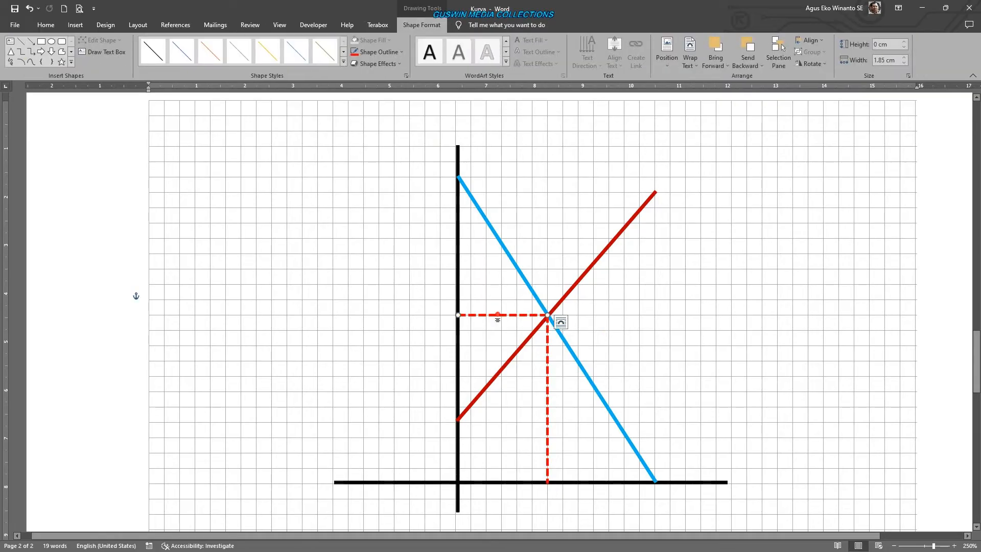
left_click(547, 401, "shift")
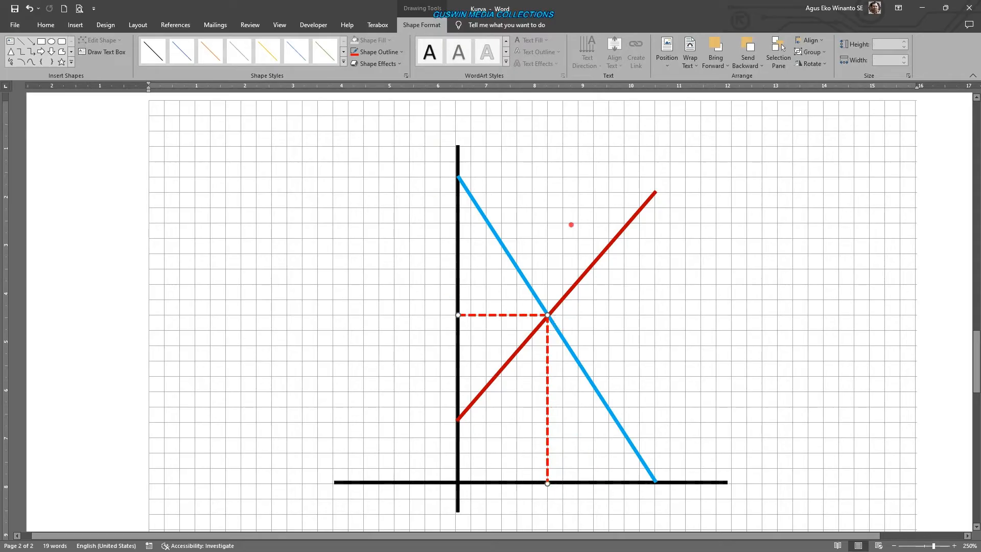
left_click(457, 454, "shift")
right_click(457, 454)
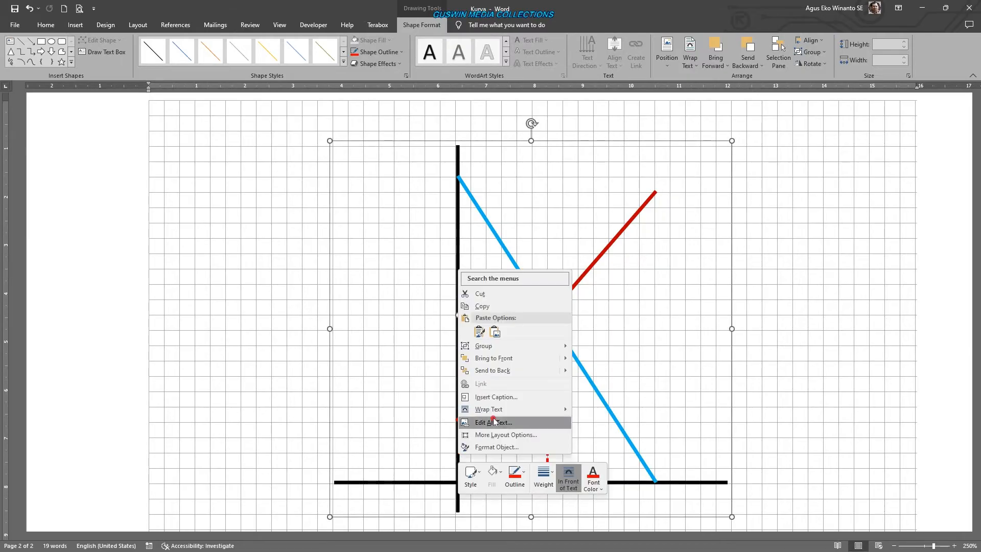
mouse_move(532, 350)
left_click(585, 347)
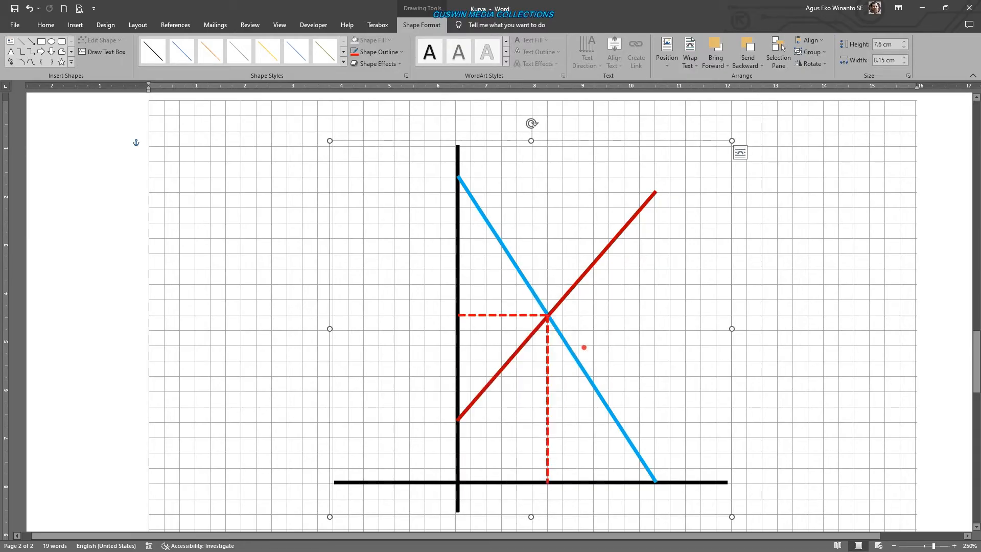
left_click(782, 349)
- Move the whole grouped diagram up by about one grid square, undoing the last small shift
mouse_move(700, 477)
left_mouse_down()
mouse_move(565, 477)
mouse_move(692, 468)
mouse_move(672, 461)
mouse_move(700, 462)
mouse_move(700, 473)
left_mouse_up()
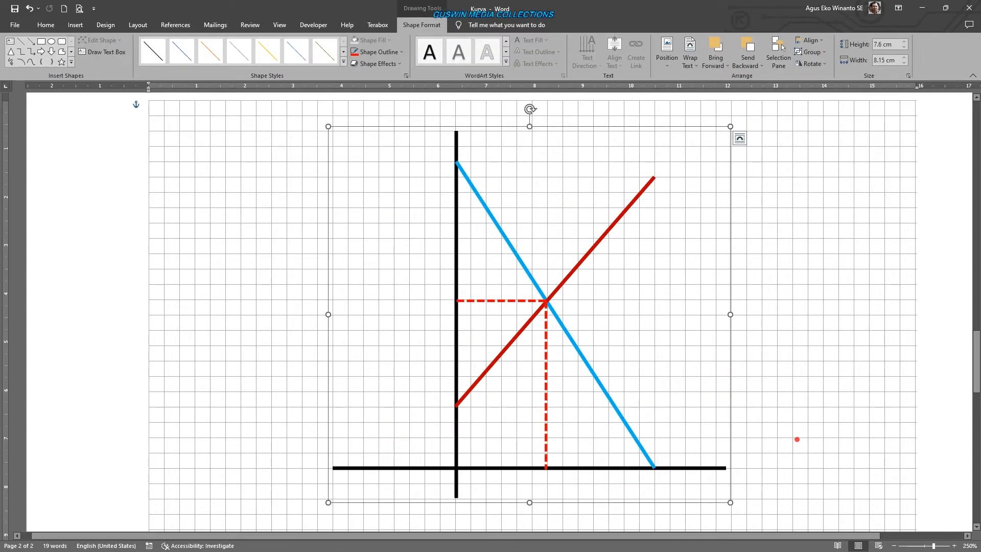
key("ctrl+z")
left_click(802, 415)
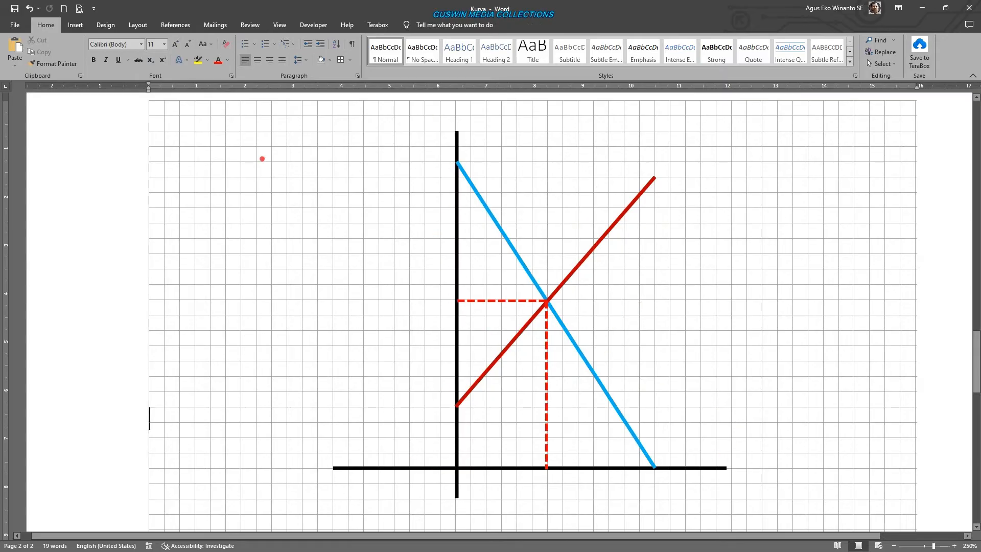
- Insert a Simple Text Box and move it beside the upper part of the vertical axis, on its left side
left_click(75, 24)
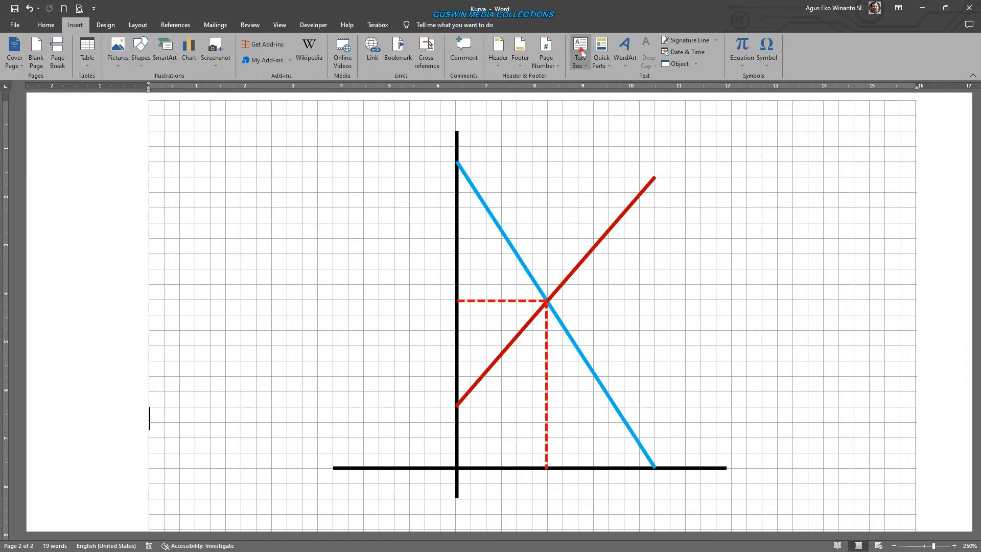
left_click(584, 66)
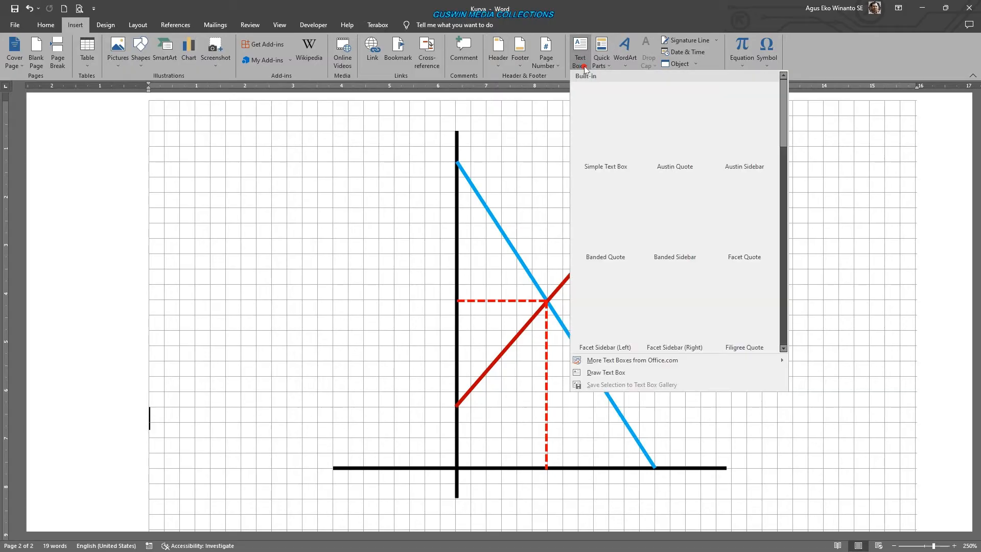
left_click(608, 125)
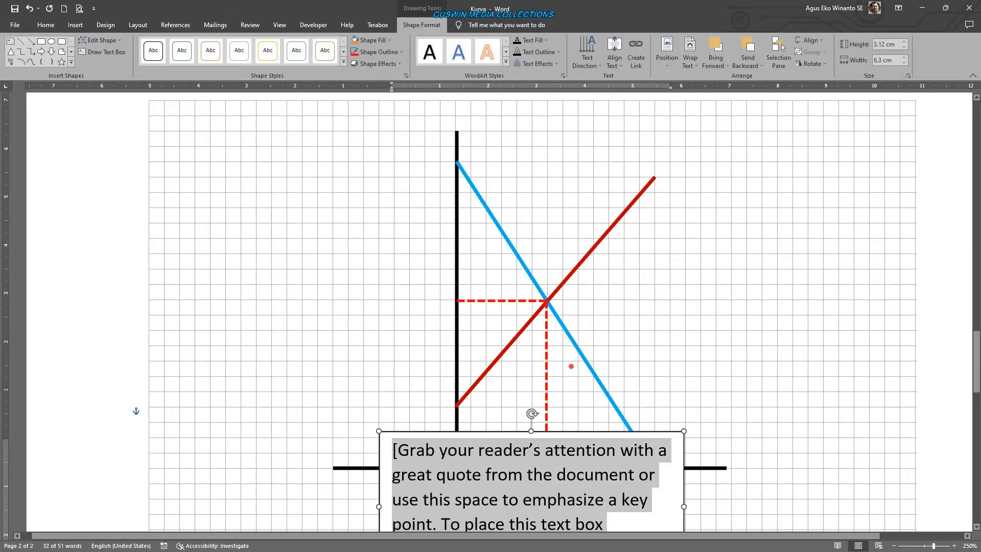
left_click_drag(685, 500, 408, 246)
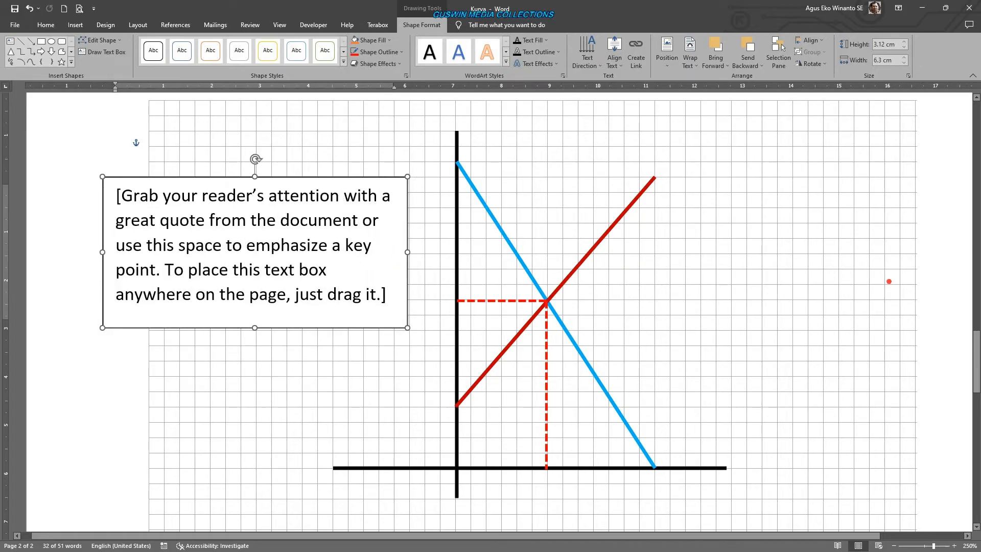
- Delete the Simple Text Box and insert WordArt in the plain black fill style from the gallery's first row
key("Delete")
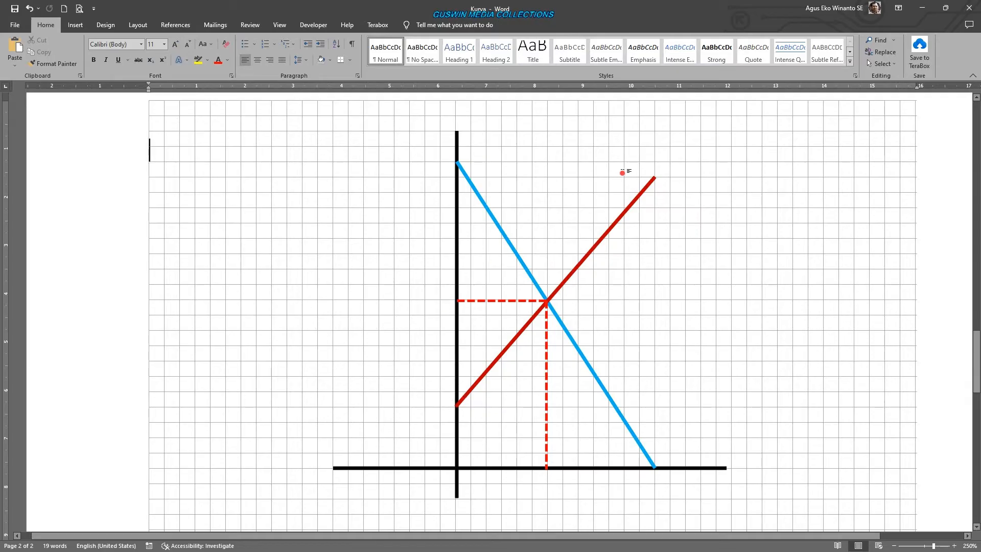
left_click(77, 25)
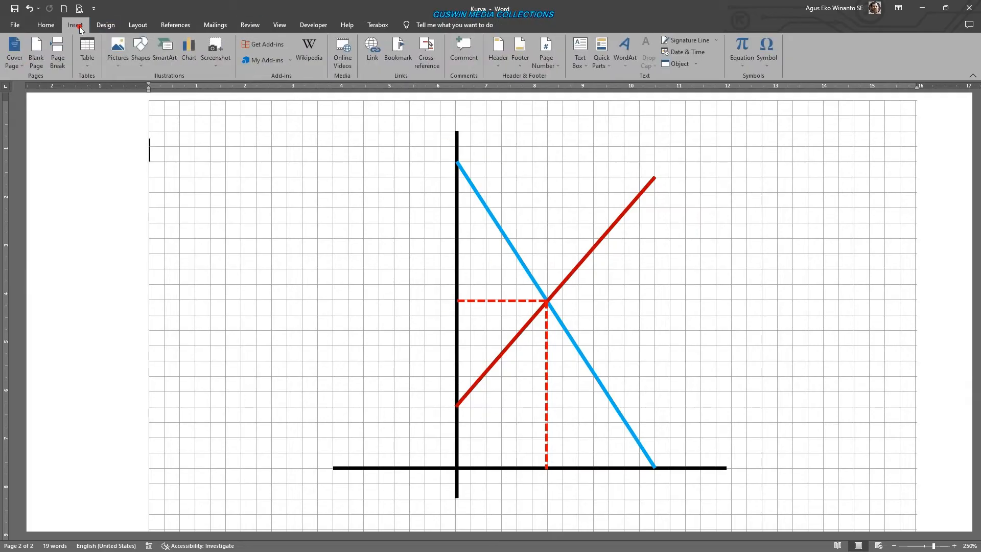
left_click(626, 67)
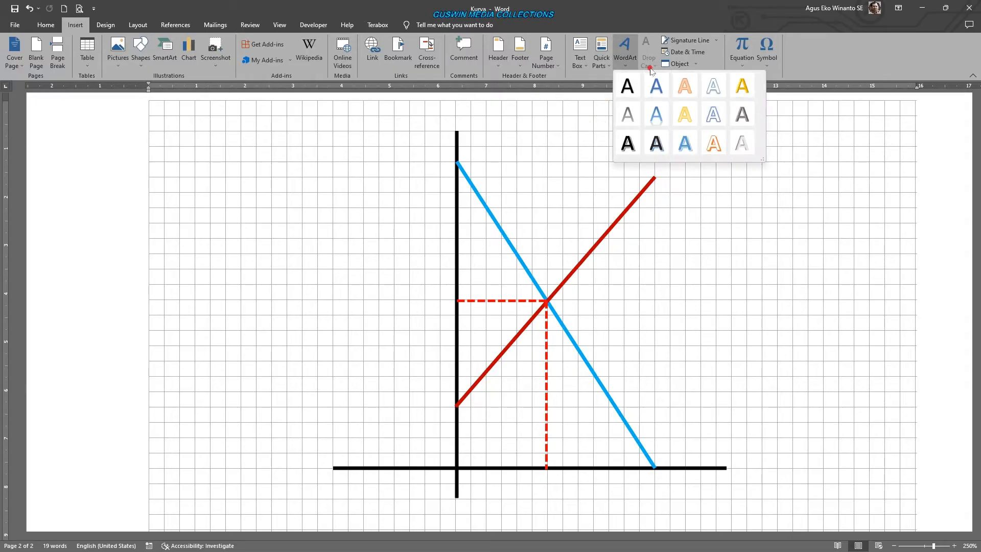
left_click(627, 88)
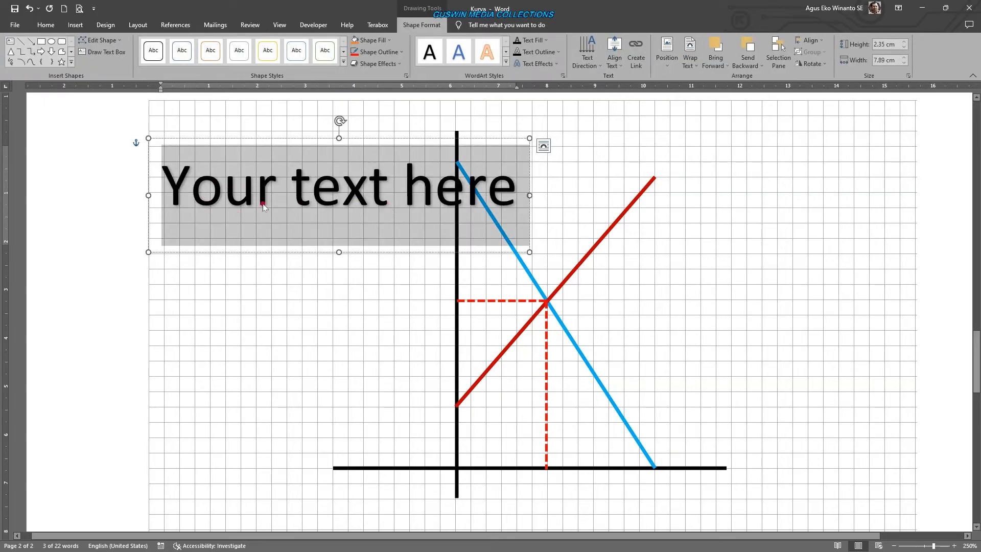
- Set the WordArt paragraph's spacing after to 0 pt and its line spacing to Single
right_click(176, 206)
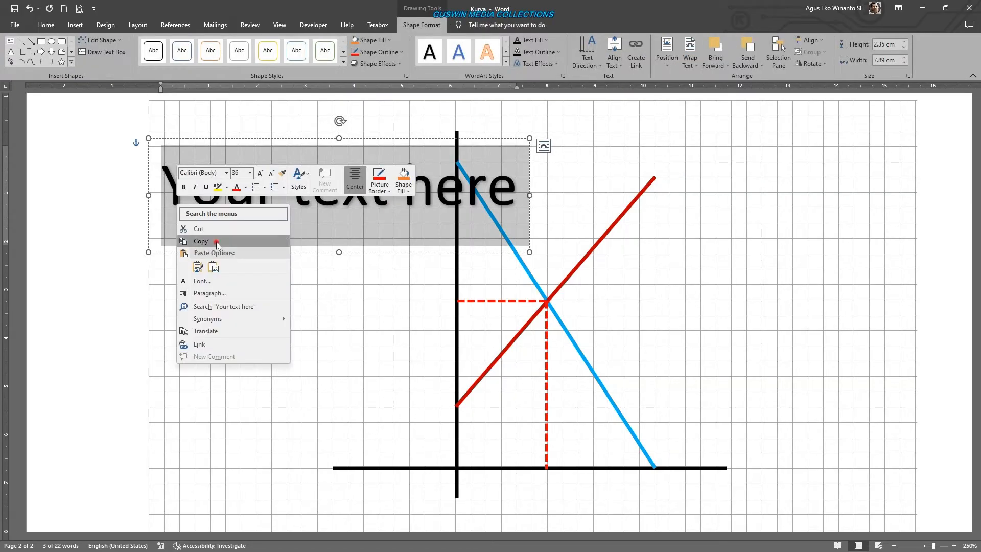
left_click(226, 299)
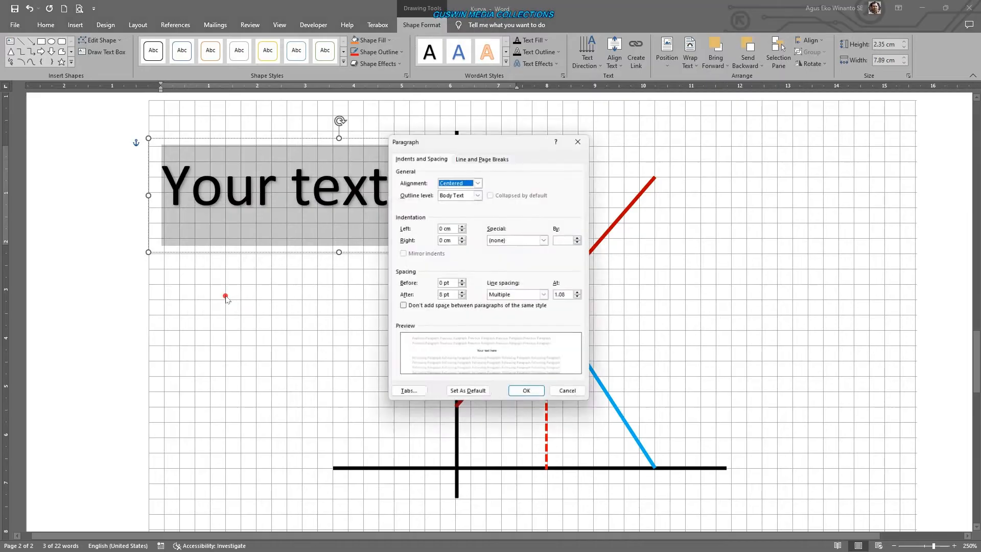
left_click(461, 298)
left_click(461, 299)
left_click(547, 296)
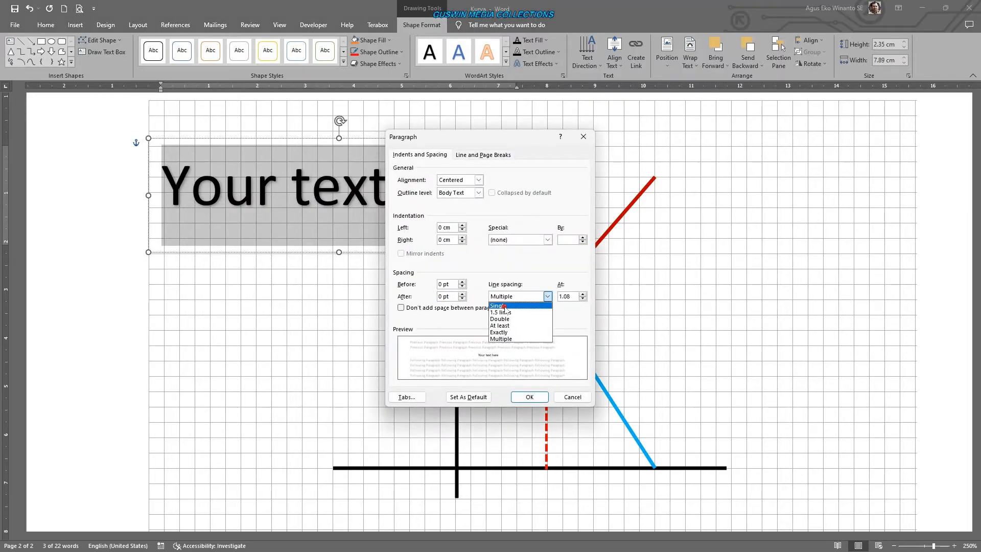
left_click(504, 306)
left_click(528, 397)
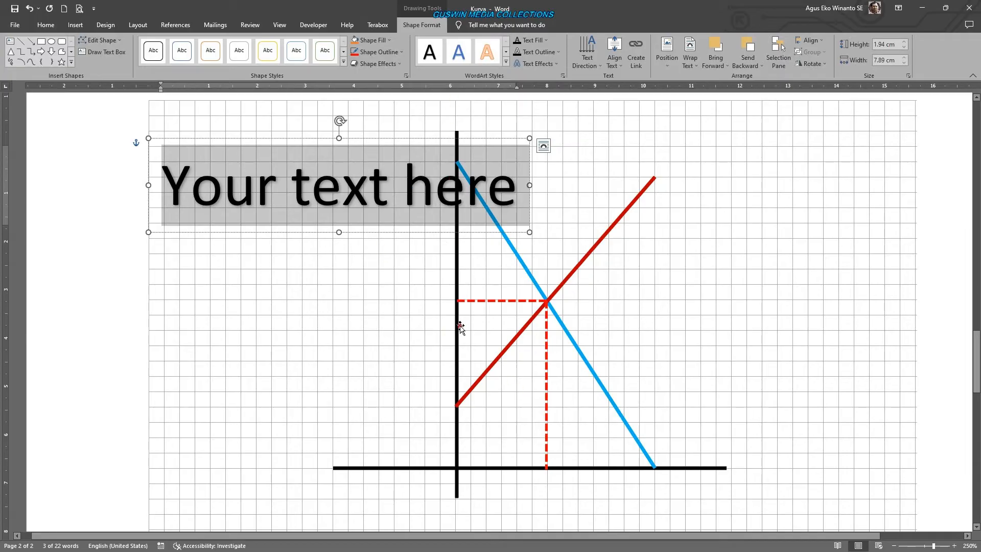
- Replace the WordArt placeholder text with "Price" and format it bold at 14 pt
type("pRICE")
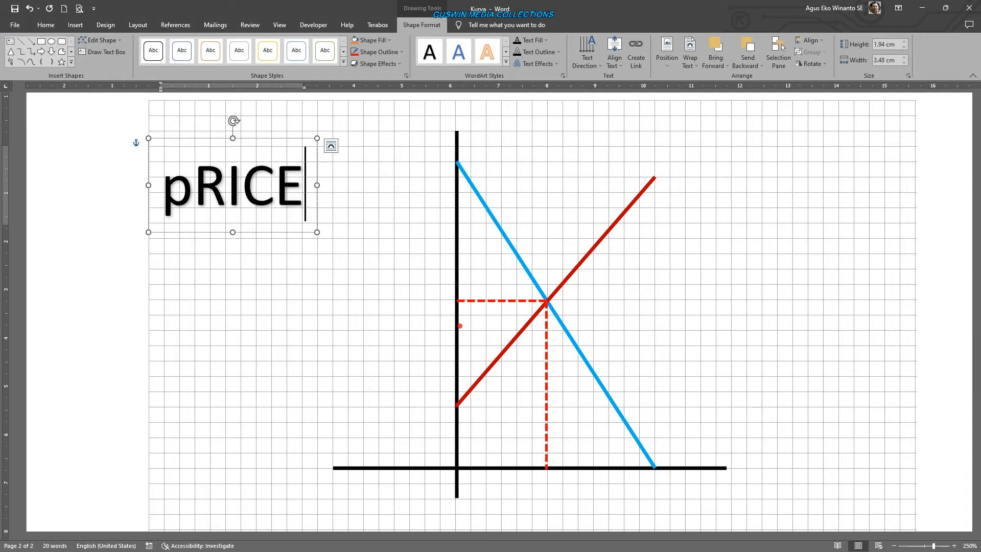
left_click(254, 234)
left_click(59, 24)
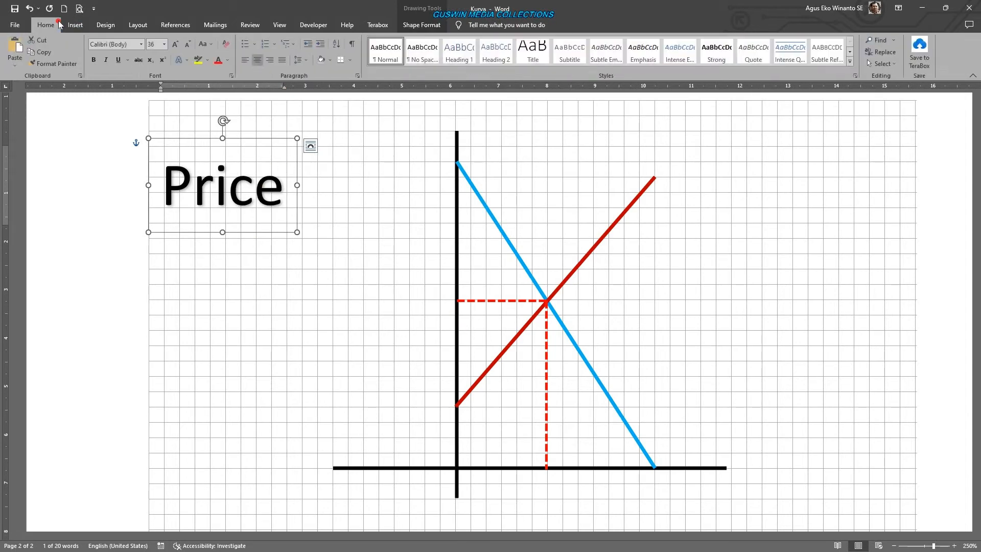
left_click(94, 60)
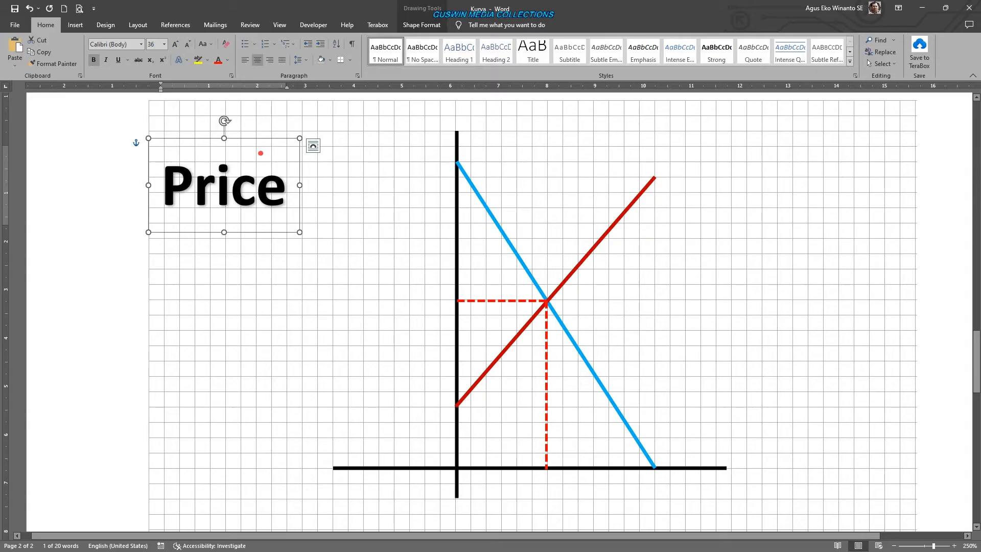
left_click(188, 44)
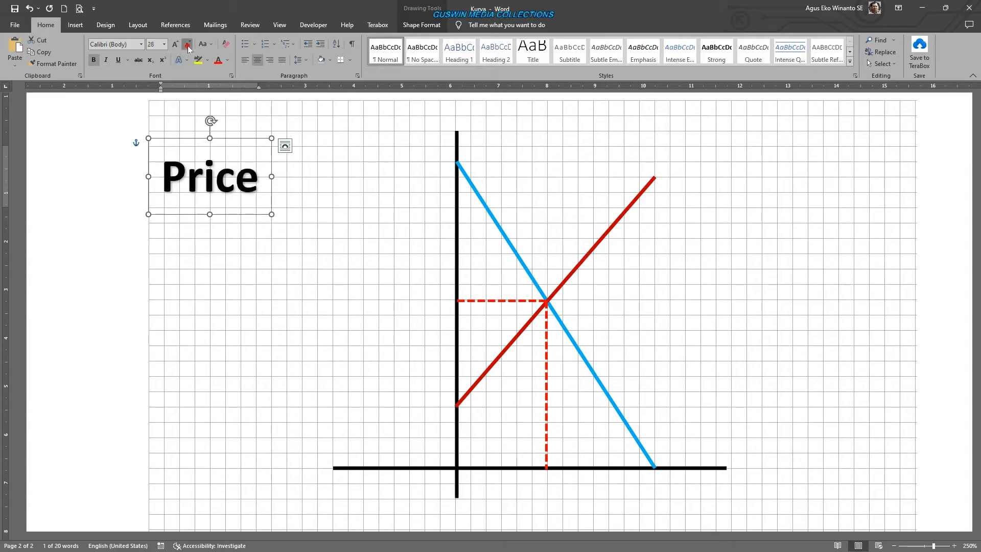
left_click(188, 45)
left_click(188, 44)
left_click(188, 44)
left_click(187, 45)
left_click(187, 45)
left_click(187, 45)
left_click(187, 45)
left_click(188, 45)
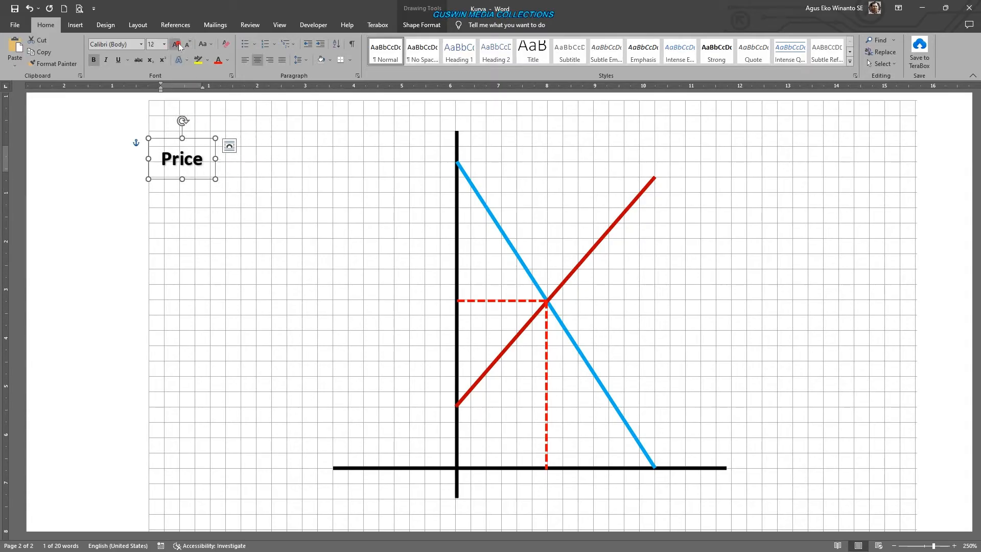
left_click(178, 44)
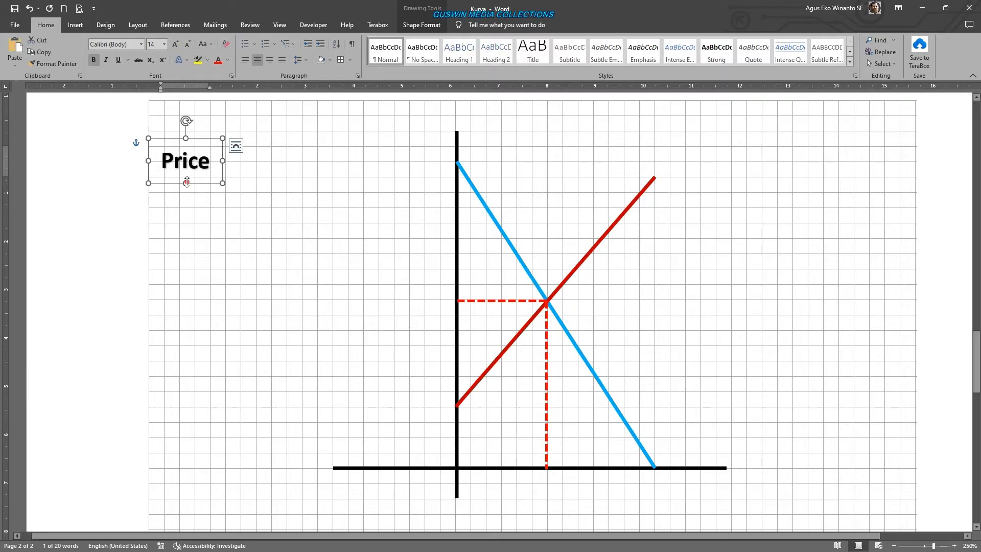
- Shorten the Price label to "P" and place it just left of the vertical axis's upper end
left_click_drag(200, 184, 432, 166)
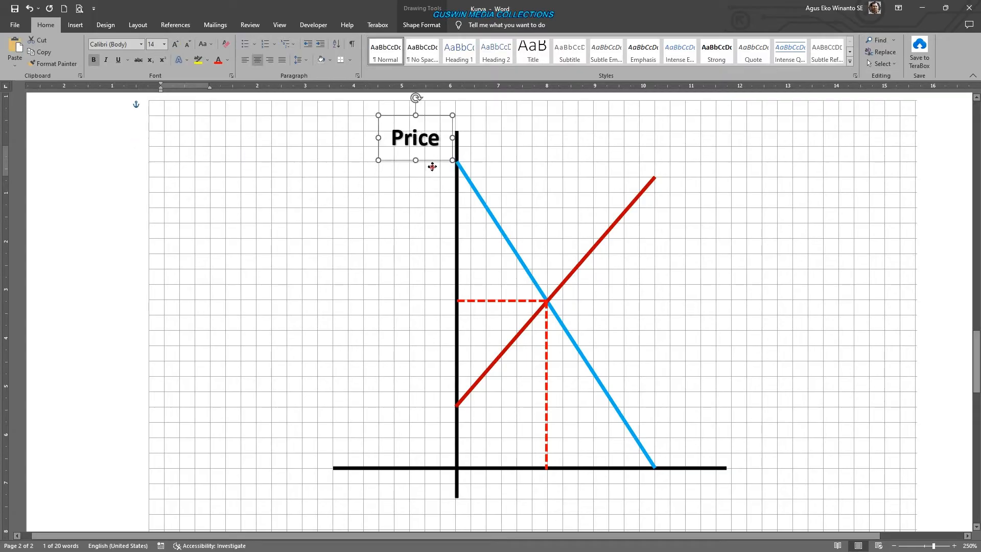
left_click_drag(416, 99, 417, 130)
left_click(405, 175)
left_click_drag(418, 176, 445, 180)
key("BackSpace")
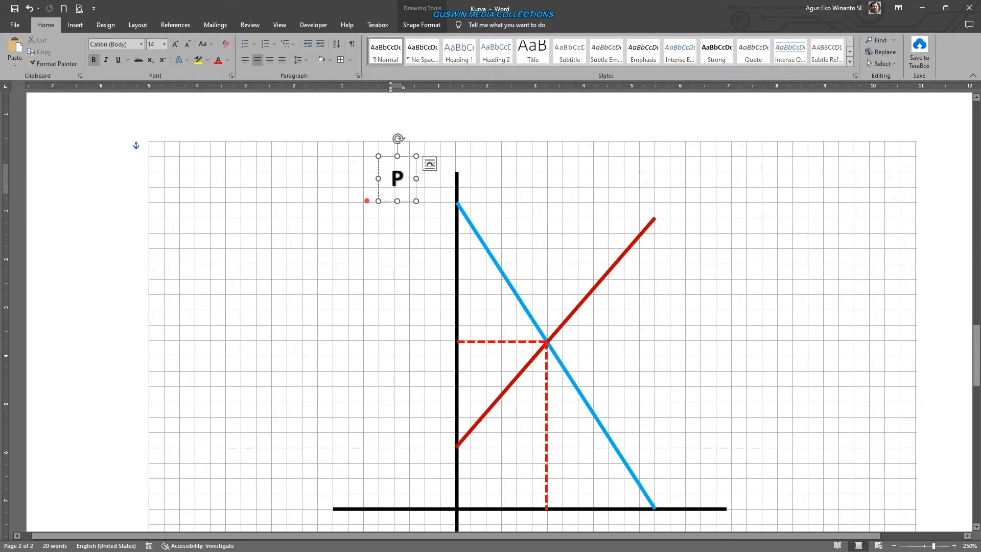
left_click(390, 201)
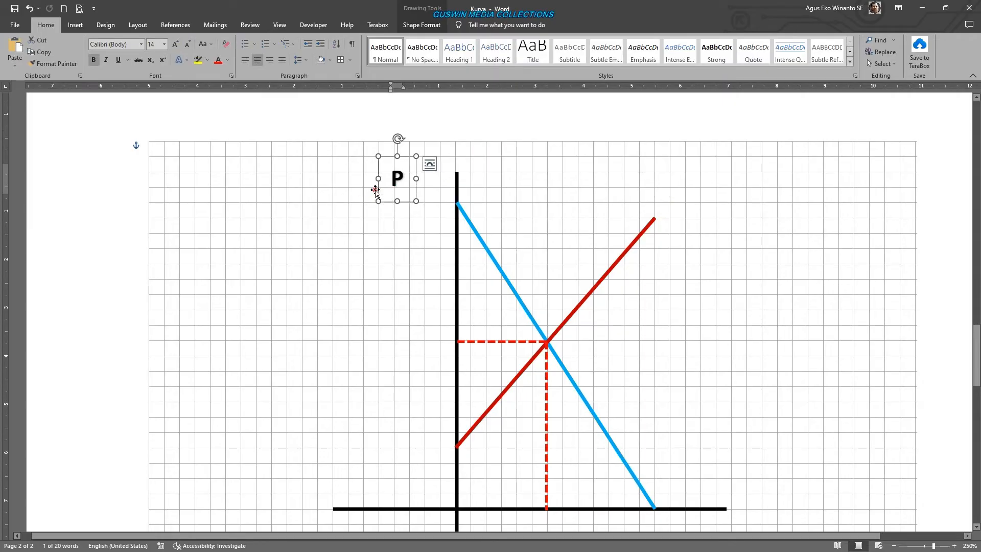
left_click_drag(375, 189, 414, 207)
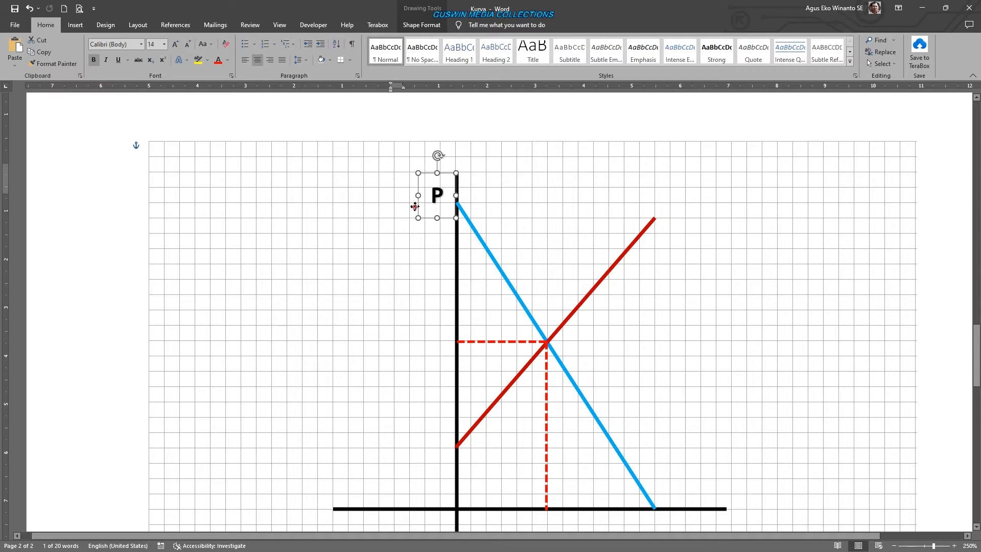
scroll(607, 260, "down", 2)
scroll(607, 261, "up", 2)
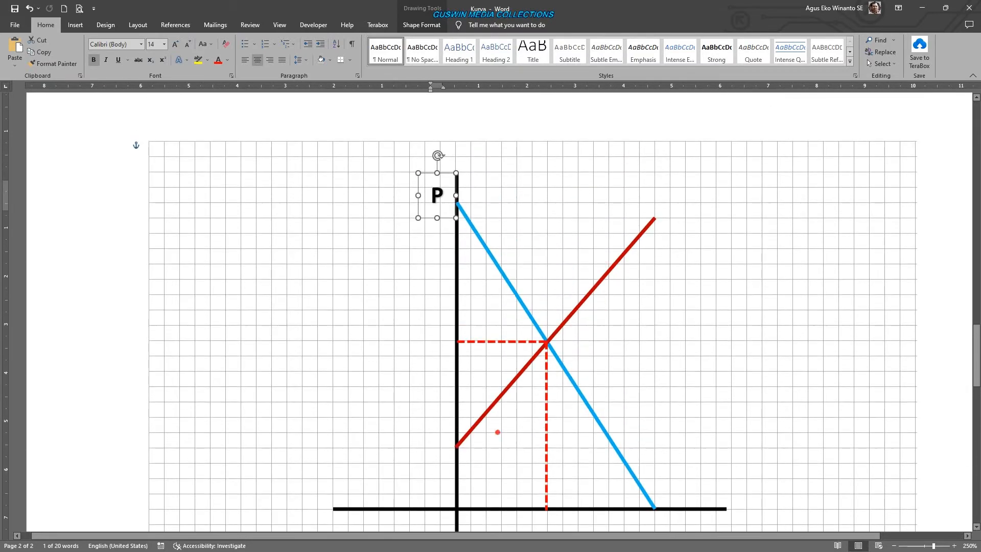
- Copy the P label to the right end of the horizontal axis and change its text to "Q"
key("ctrl+v")
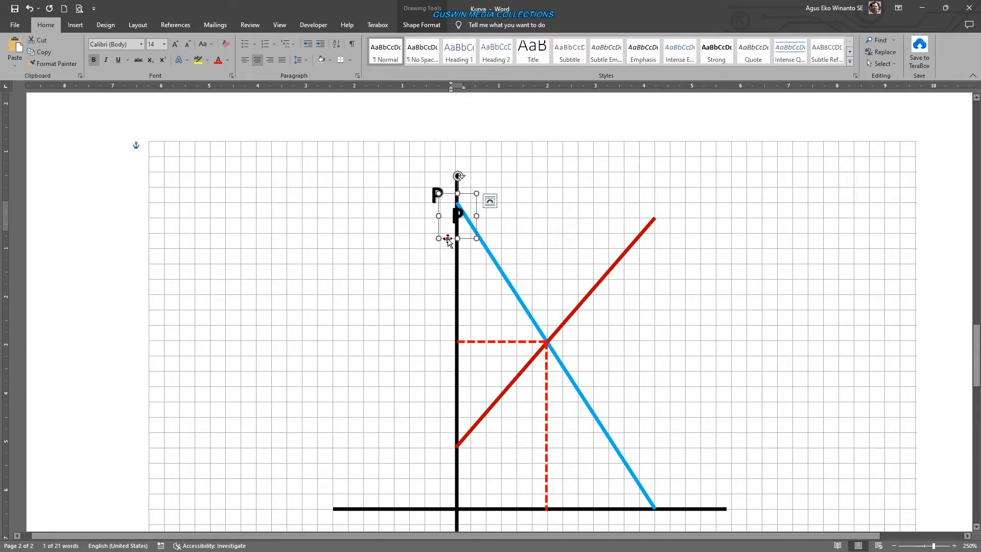
left_click_drag(449, 238, 733, 483)
double_click(741, 456)
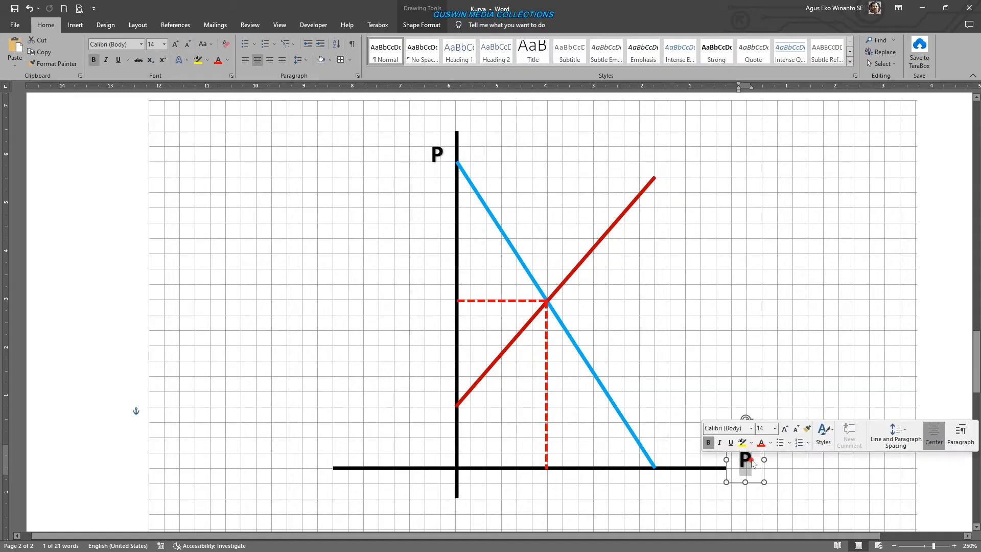
type("Q")
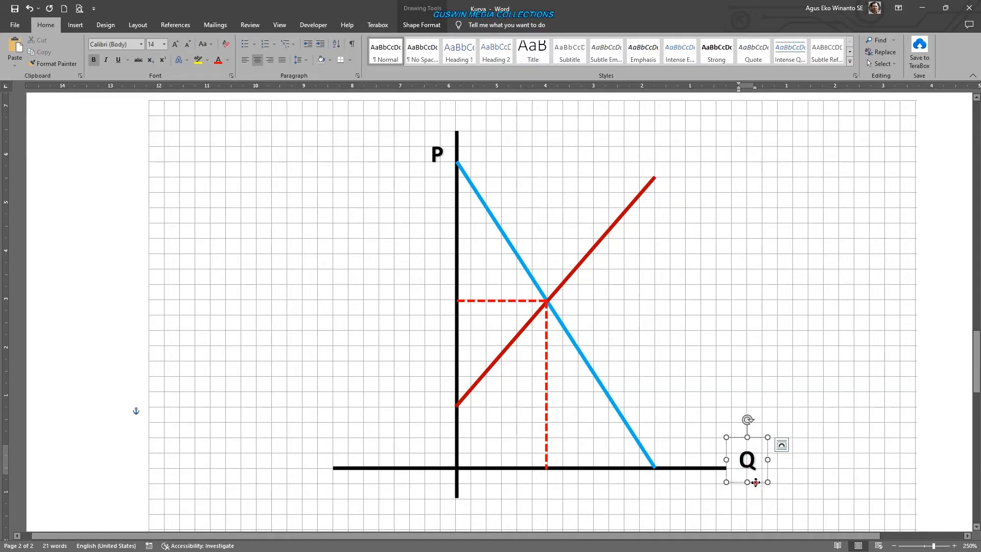
left_click_drag(754, 481, 742, 482)
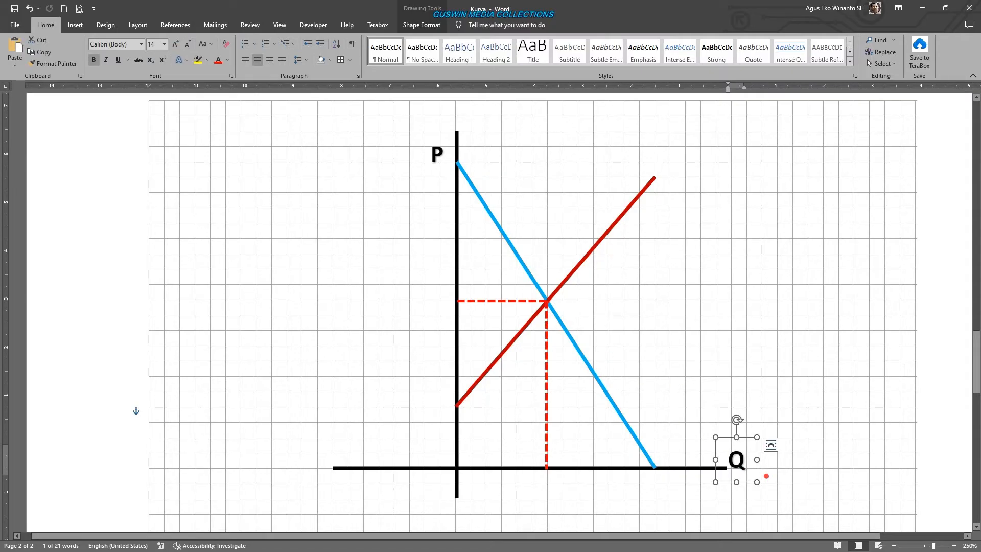
- Duplicate the Q label, change the copy's text to "Eq" and place it just right of the curves' intersection
key("ctrl+d")
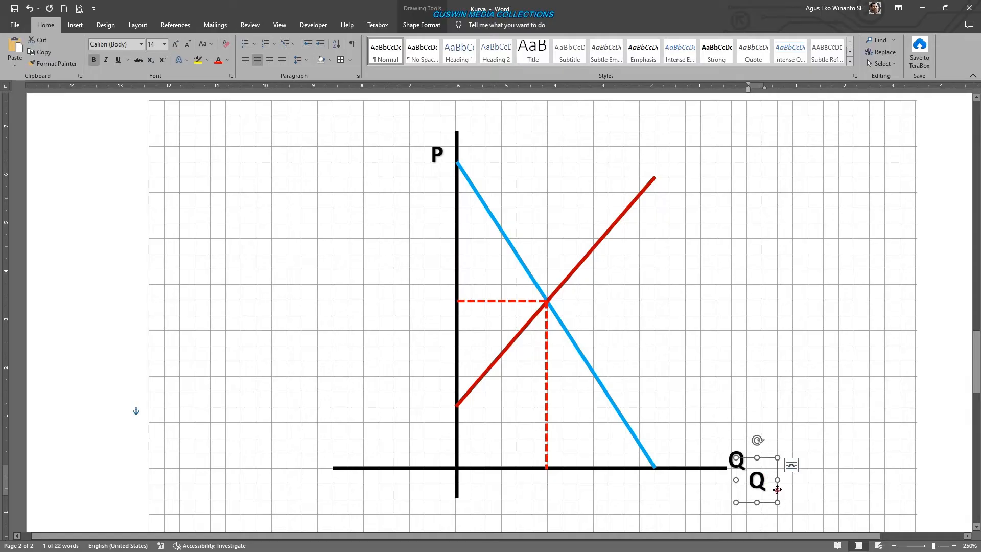
left_click_drag(776, 493, 596, 302)
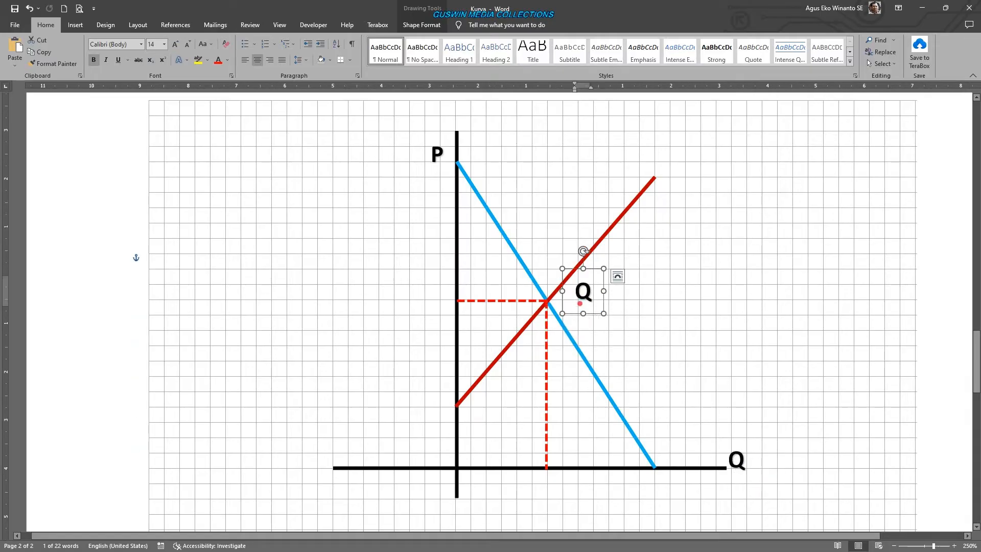
double_click(588, 295)
type("Eq")
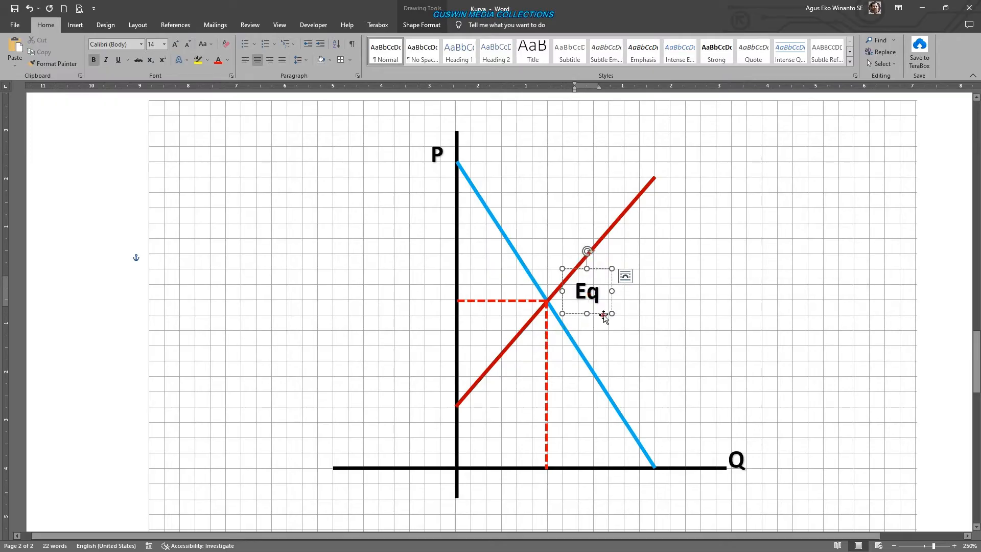
left_click_drag(605, 313, 584, 323)
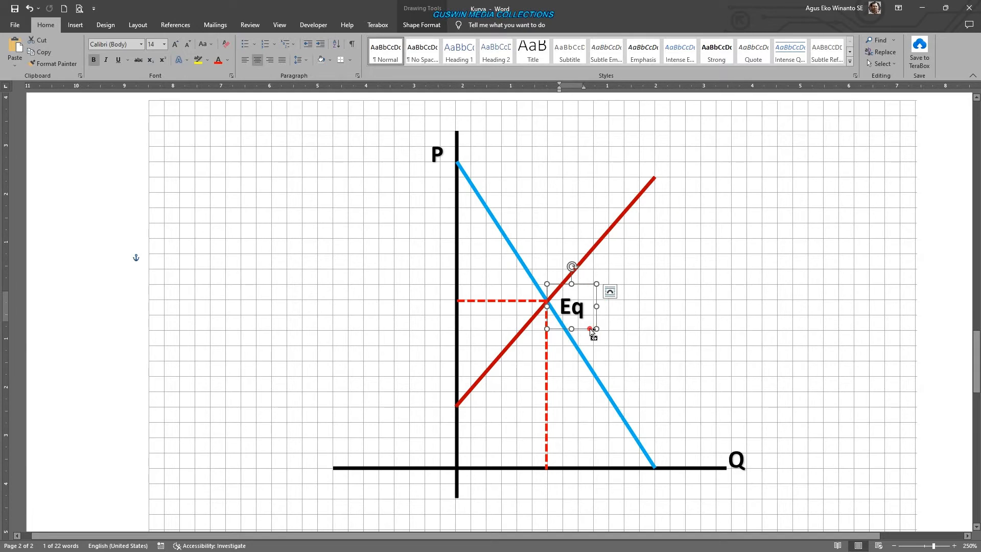
- Copy the Eq label beside the upper end of the red line and change its text to "Supply"
left_click_drag(591, 332, 681, 209)
type("Su")
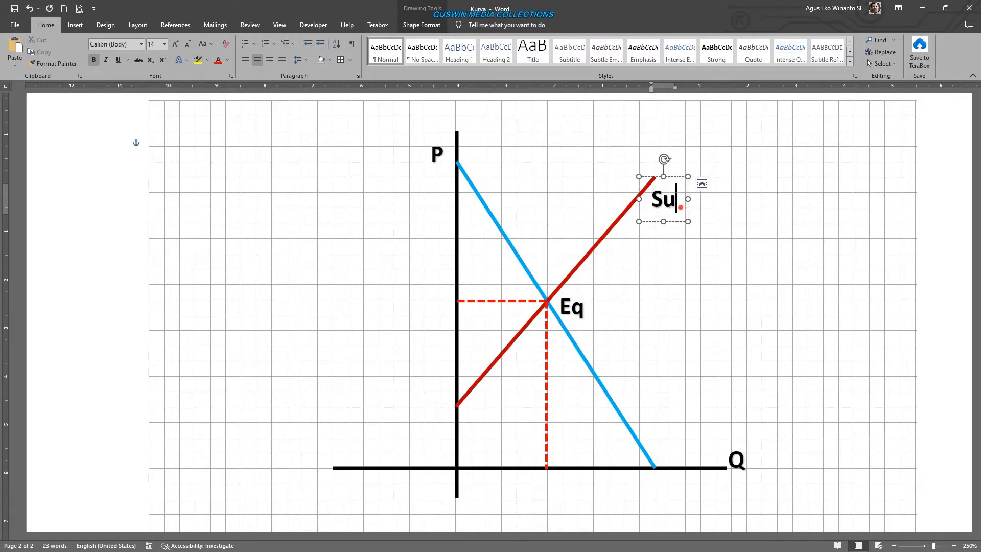
type("pply")
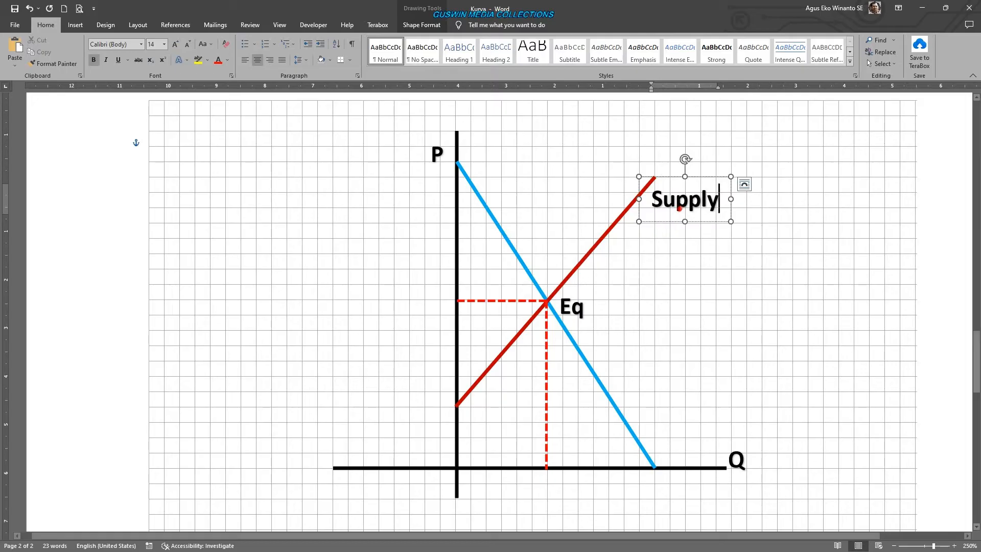
- Copy the Supply label beside the lower part of the blue line and change its text to "Demand"
left_click_drag(706, 221, 675, 420)
double_click(632, 401)
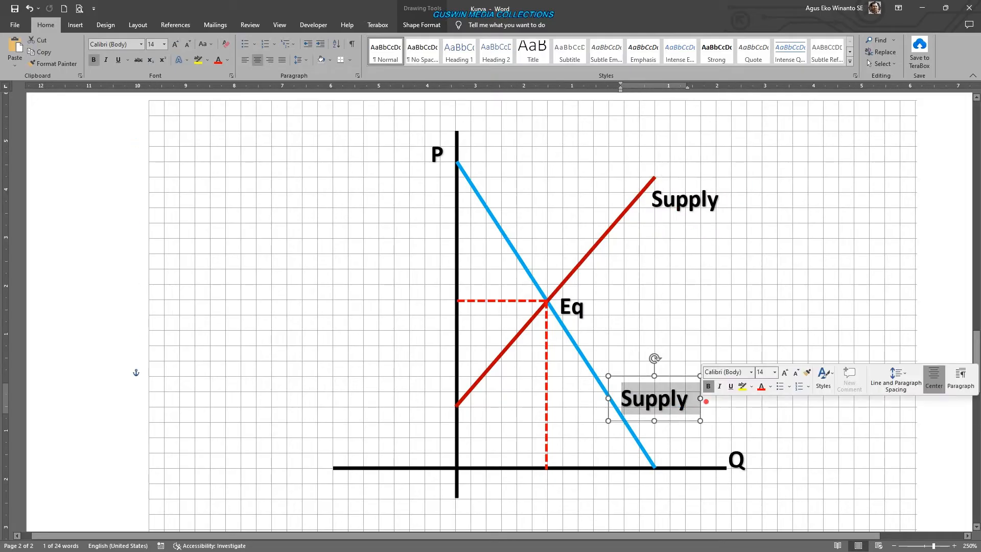
type("Demand")
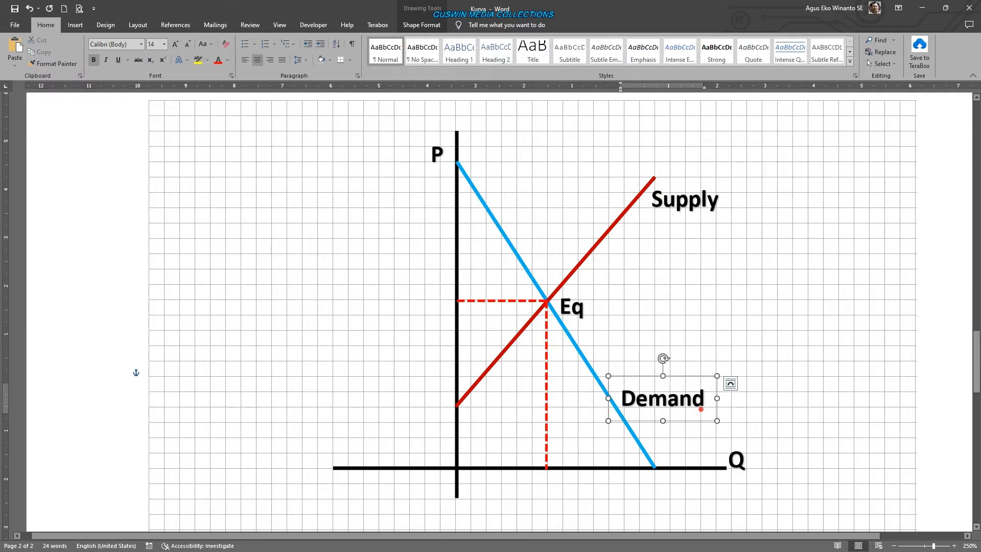
left_click_drag(695, 422, 680, 412)
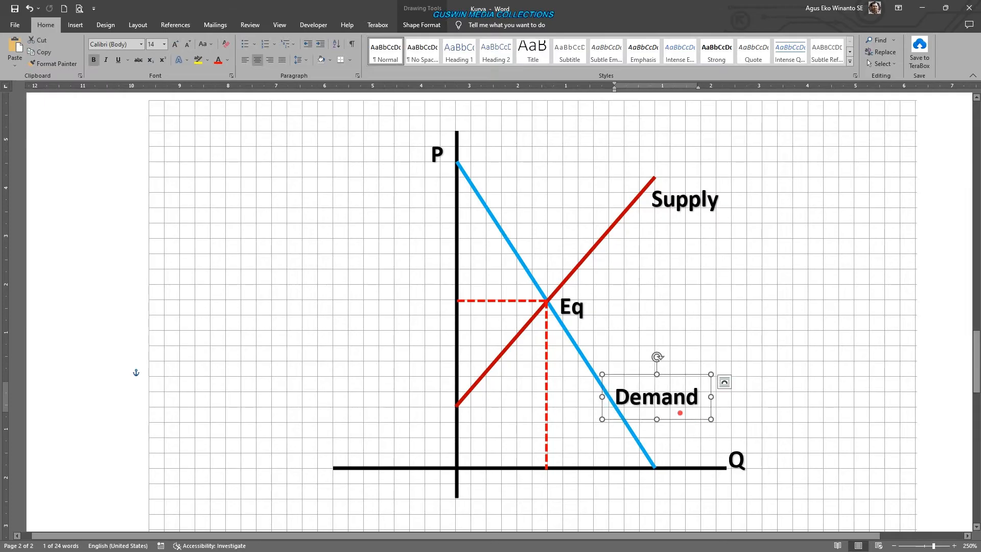
- Set the Demand label's font color to the standard Light Blue
left_click(227, 60)
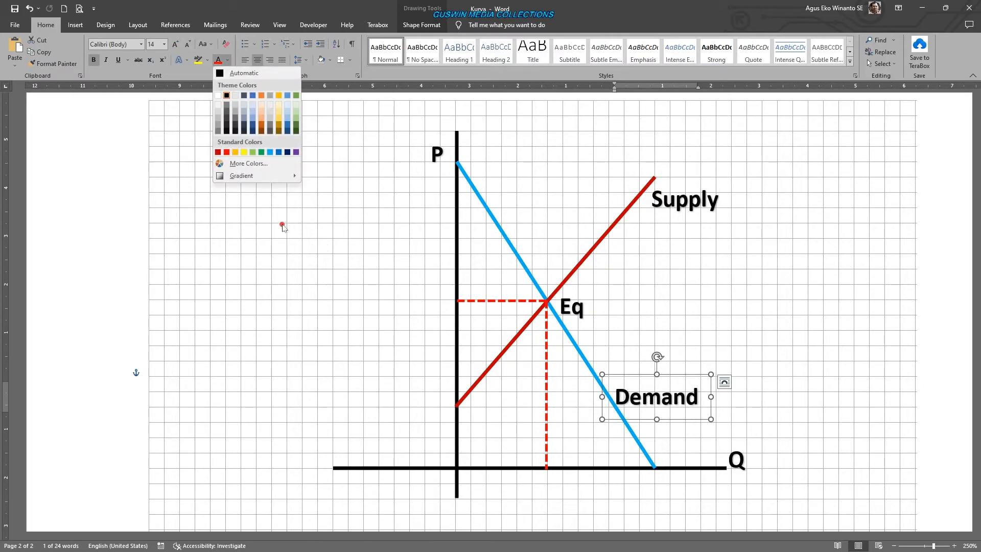
left_click(270, 152)
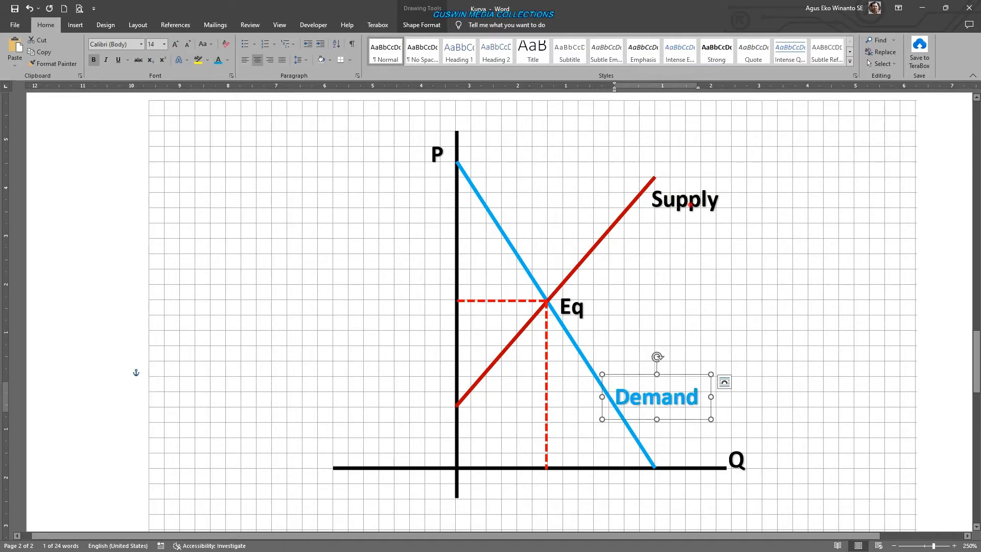
- Set the Supply label's font color to dark red to match its line
left_click(689, 205)
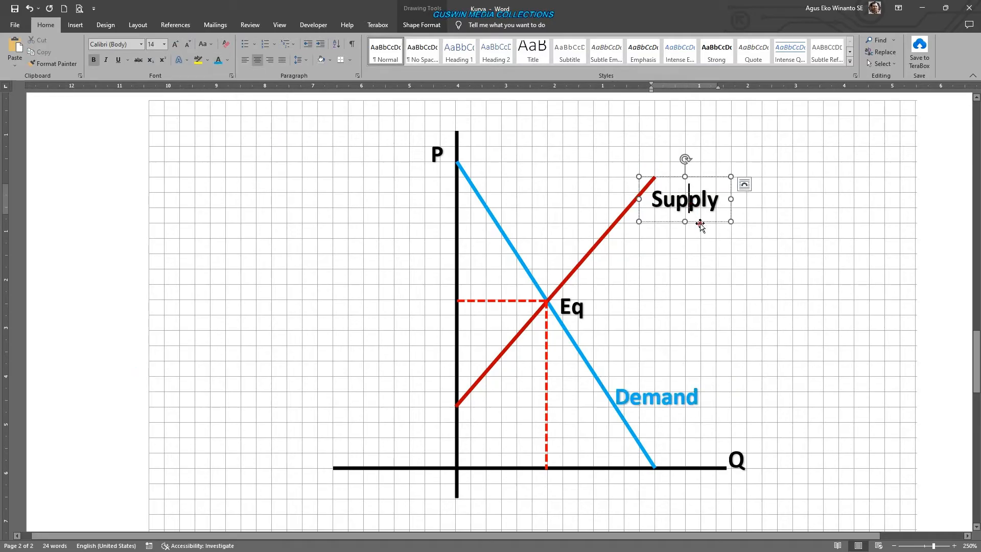
left_click(227, 59)
left_click(218, 152)
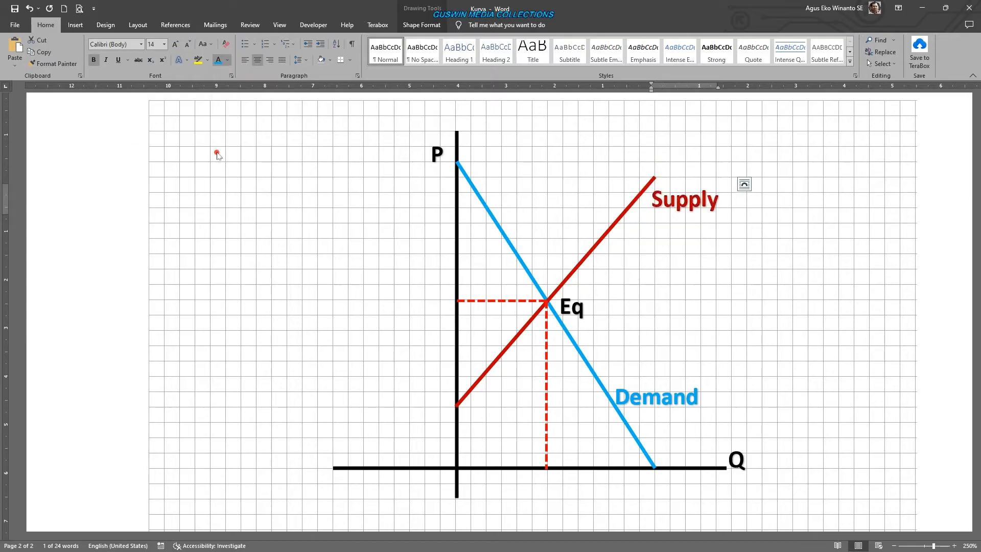
left_click(788, 261)
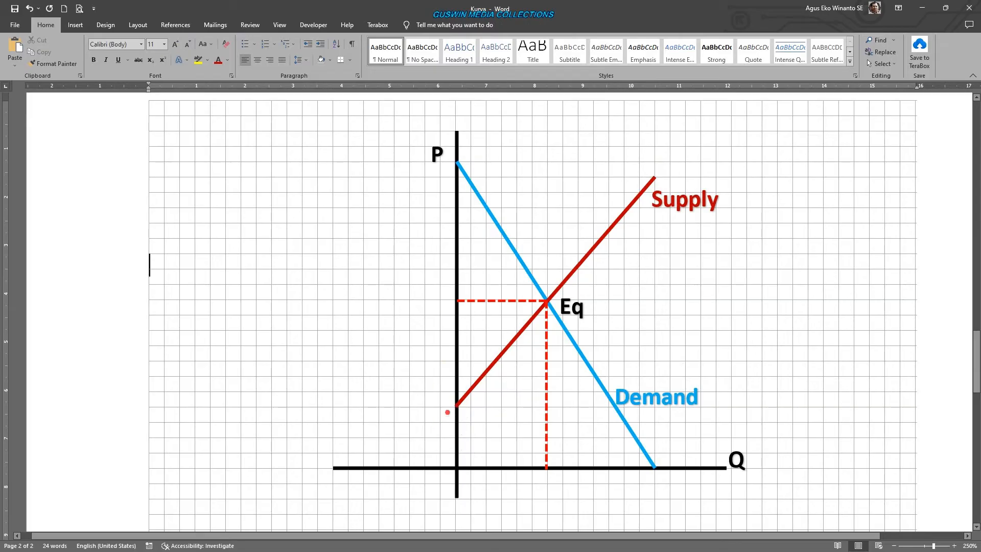
- Copy the Q label to the blank area beside the vertical axis, set its font to Consolas and change its text to "0"
left_click(744, 463)
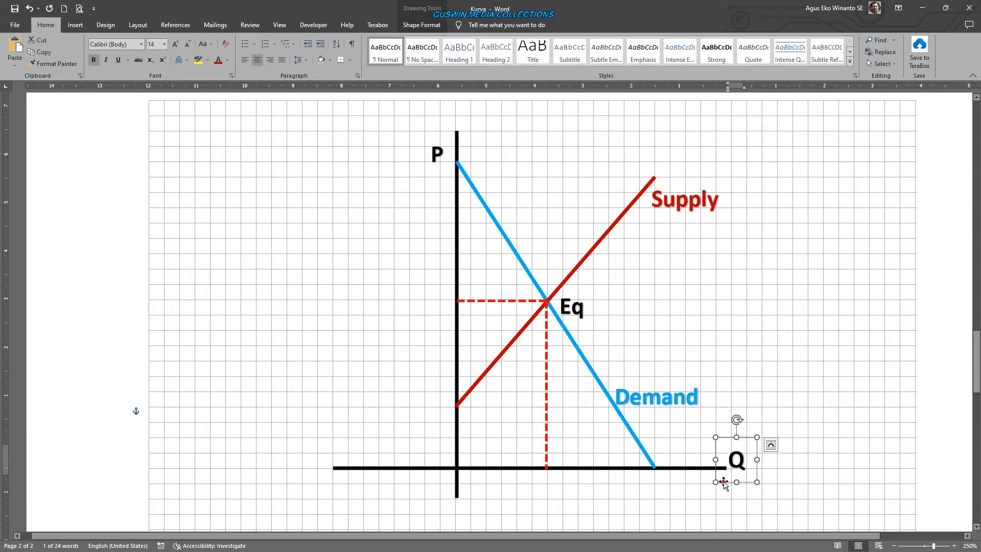
left_click_drag(723, 482, 389, 434)
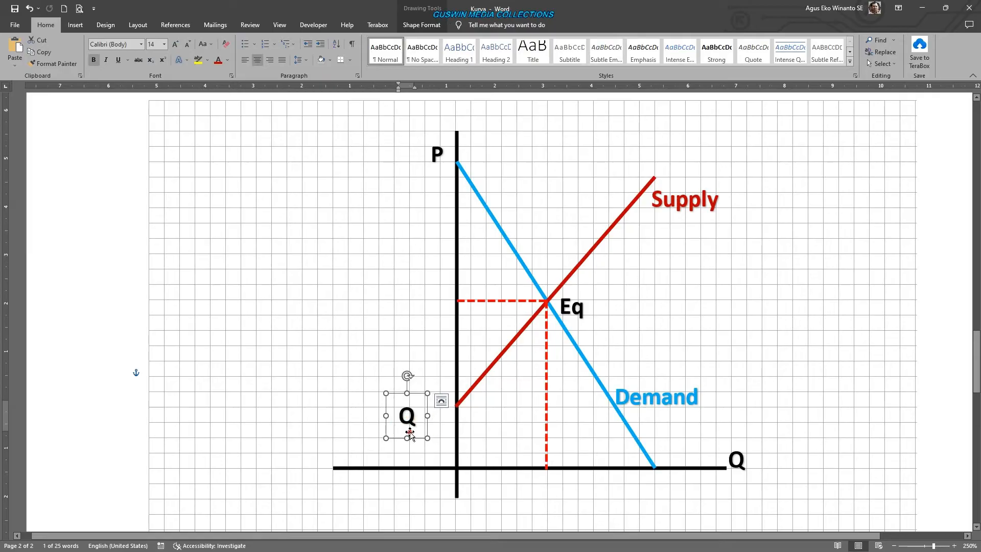
left_click(141, 44)
left_click(142, 106)
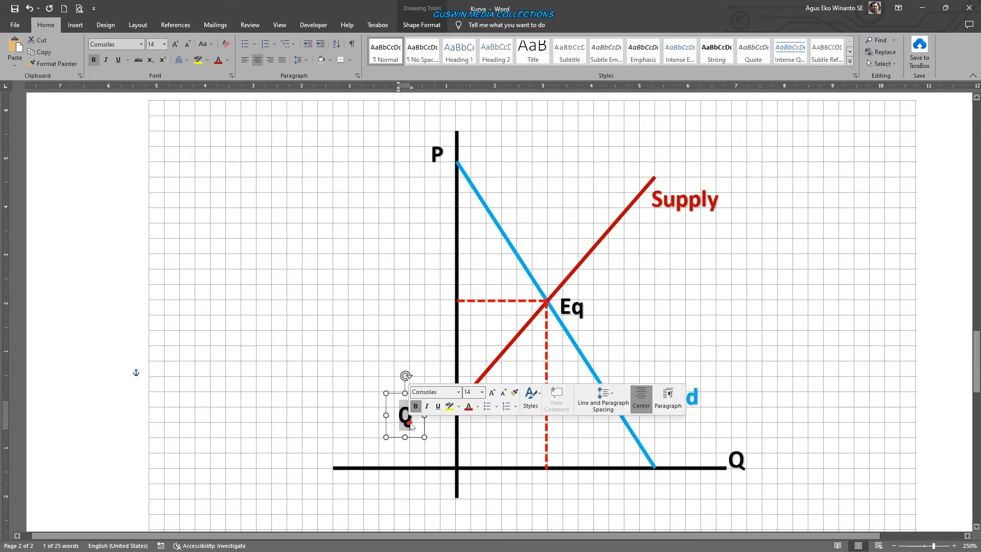
type("0")
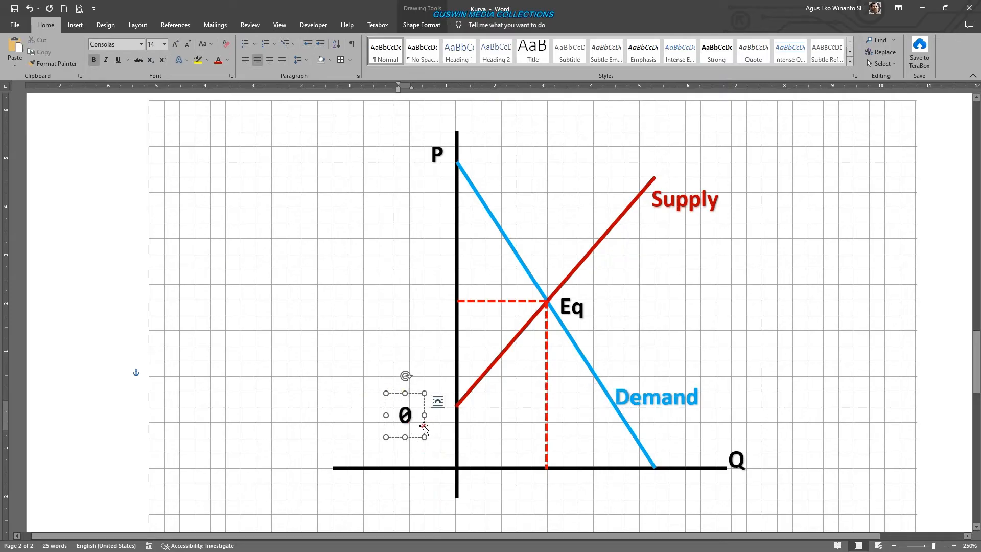
- Position the 0 label just below and left of the point where the two axes cross
left_click_drag(423, 422, 458, 496)
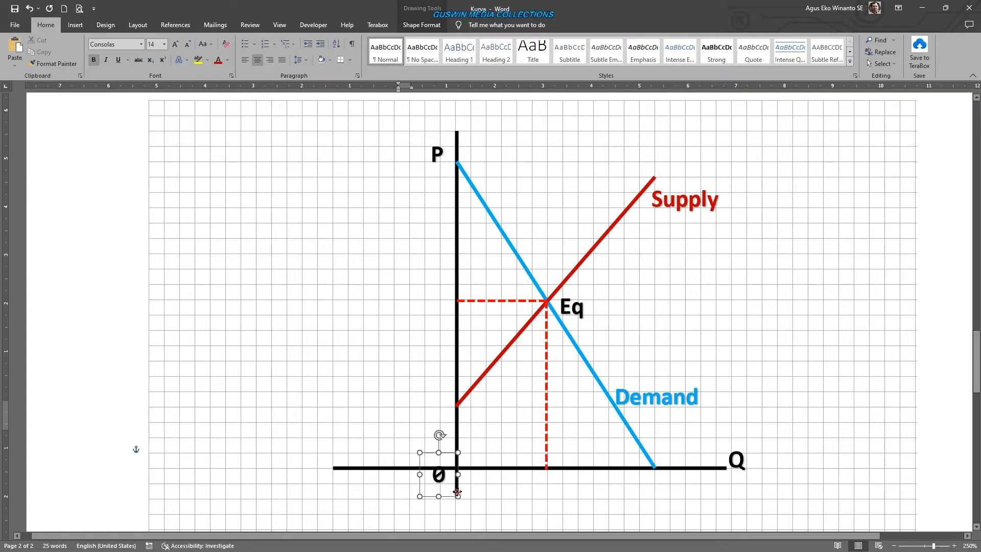
key("ctrl+Down")
key("ctrl+Down")
key("ctrl+Down")
key("ctrl+Down")
key("ctrl+Down")
key("ctrl+Down")
key("ctrl+Down")
key("ctrl+Down")
key("ctrl+Down")
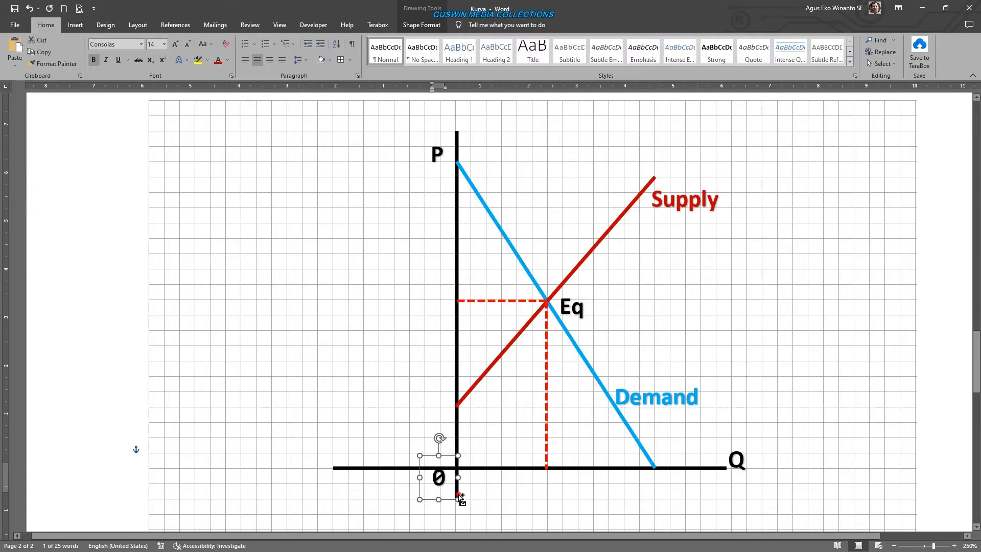
key("ctrl+Right")
key("ctrl+Right")
key("ctrl+Right")
key("ctrl+Right")
key("ctrl+Right")
key("ctrl+Right")
key("ctrl+Right")
key("ctrl+Right")
key("ctrl+Right")
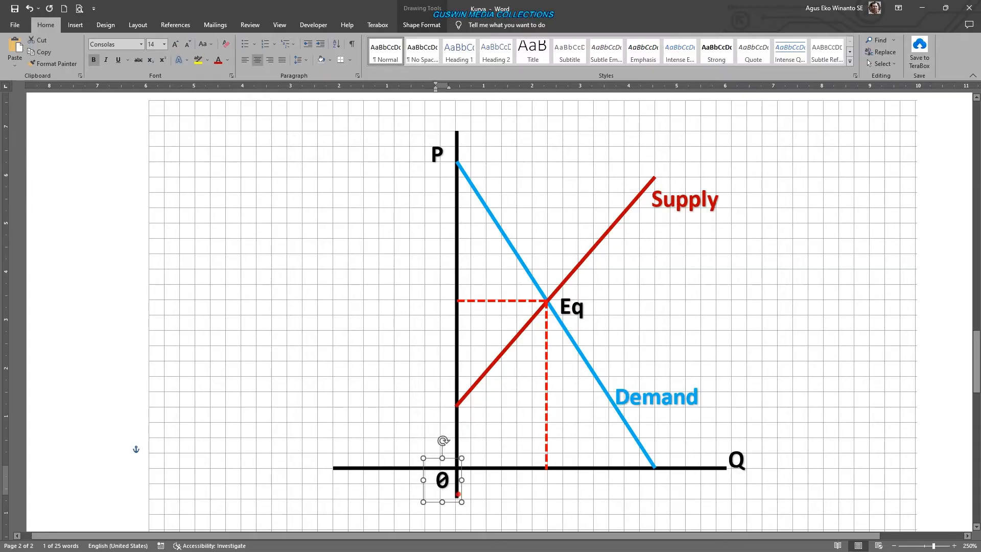
key("ctrl+Left")
key("ctrl+Left")
key("ctrl+Left")
key("ctrl+Left")
key("ctrl+Left")
key("ctrl+Left")
key("ctrl+Left")
key("ctrl+Left")
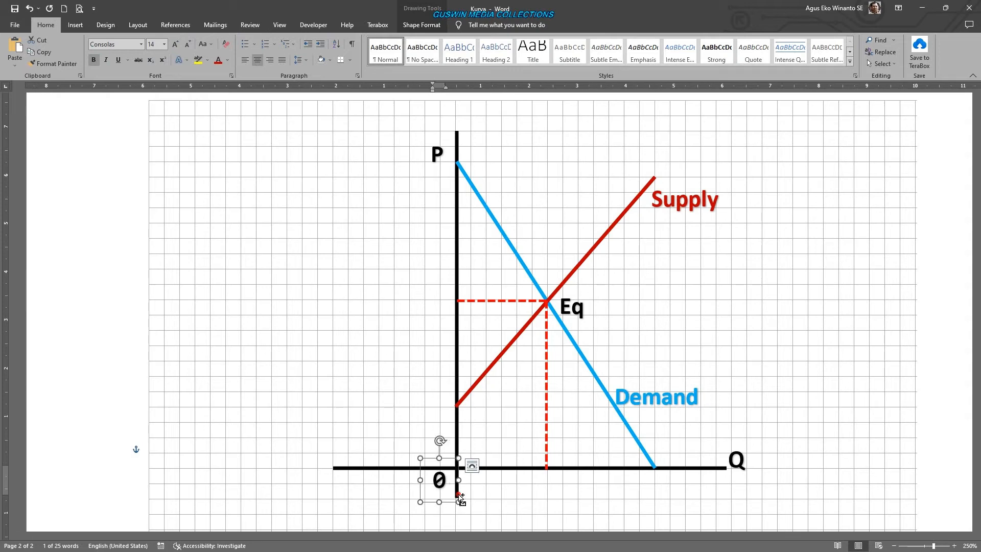
- Copy the 0 label straight up beside the vertical axis and change the copy's text to "40"
left_click_drag(459, 498, 459, 414)
double_click(439, 397)
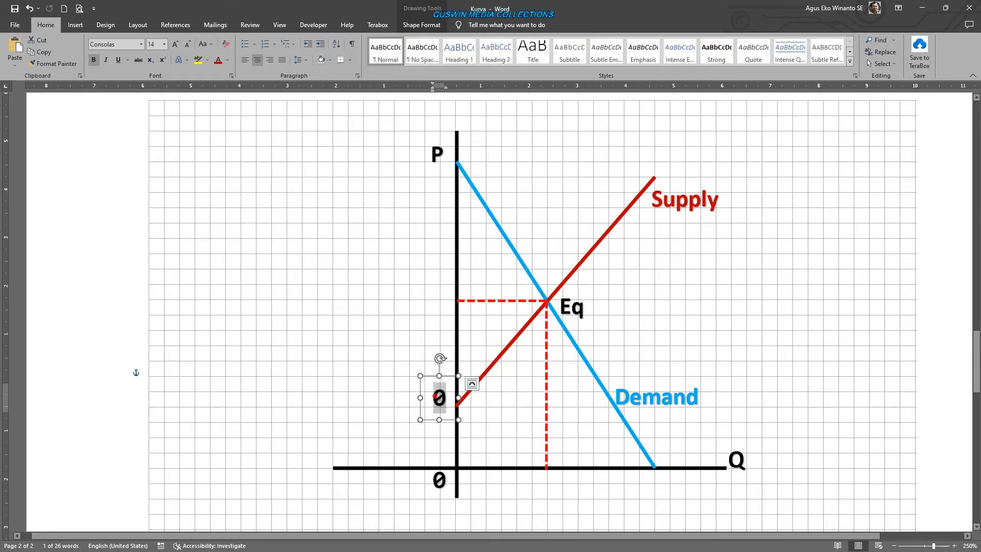
type("40")
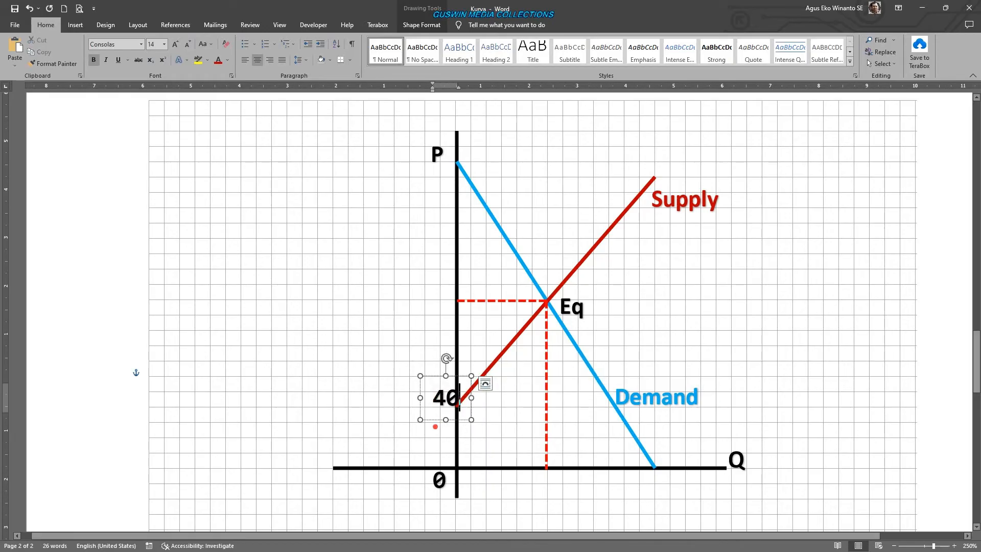
- Align the 40 label just left of the vertical axis, level with the start of the red supply line
mouse_move(435, 416)
left_mouse_down()
mouse_move(423, 417)
mouse_move(425, 432)
left_mouse_up()
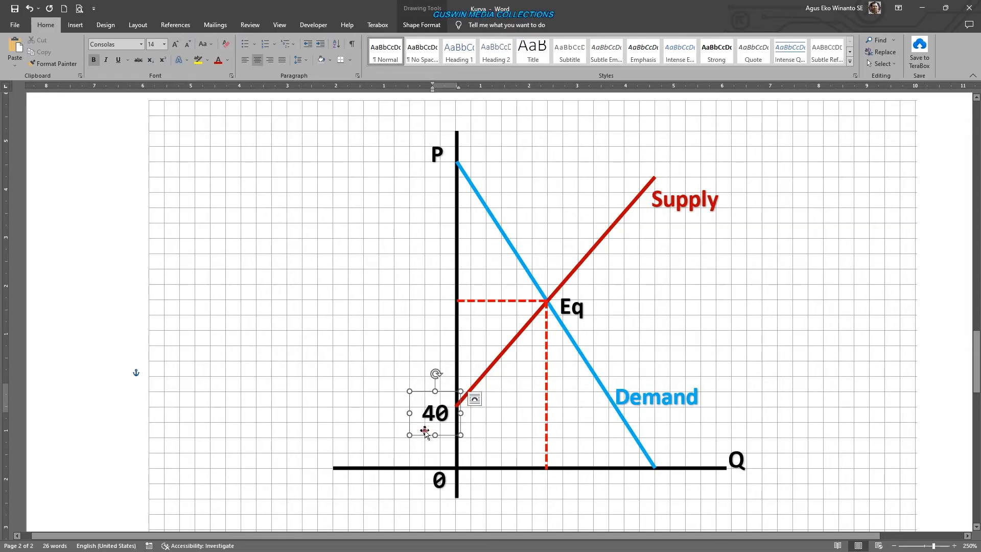
key("Left")
key("Left")
key("Left")
key("Right")
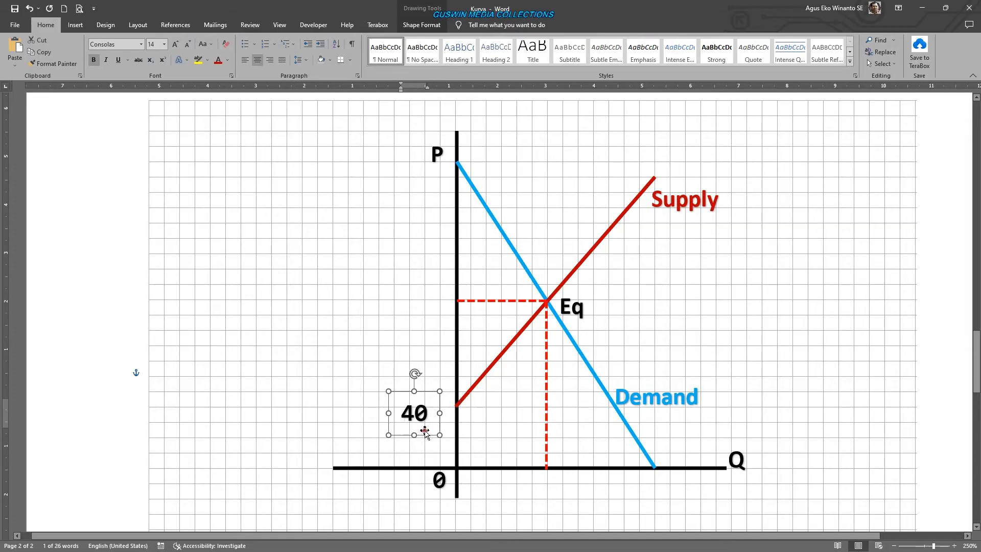
key("ctrl")
key("Escape")
left_click_drag(424, 431, 427, 434)
key("Right")
key("Right")
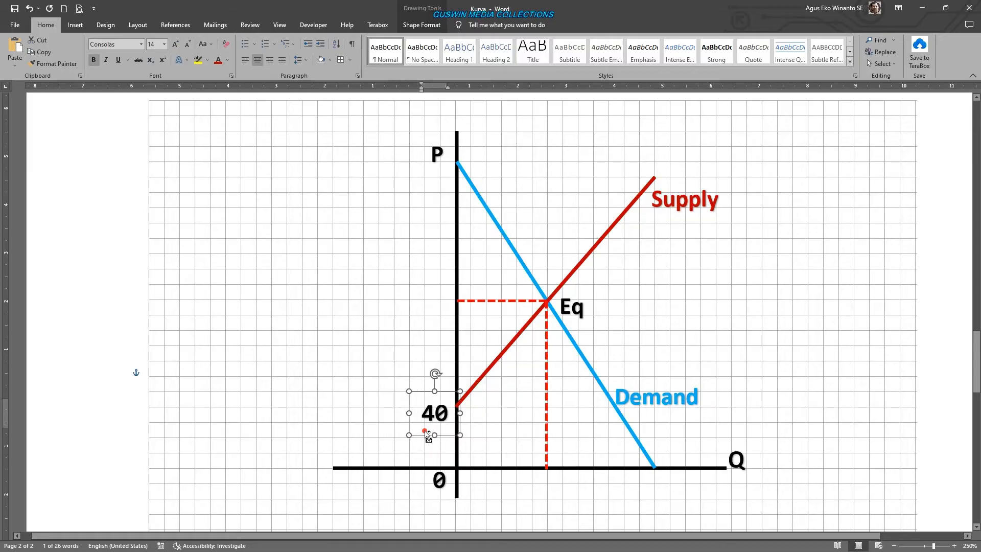
key("ctrl+Left")
key("ctrl+Left")
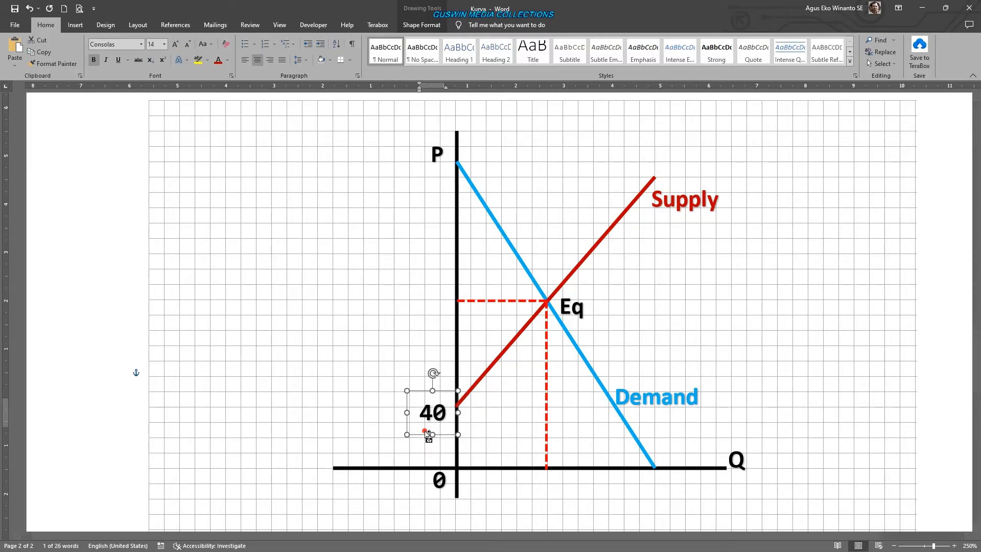
key("ctrl+Up")
key("ctrl+Up")
key("ctrl+Up")
key("ctrl+Up")
key("ctrl+Up")
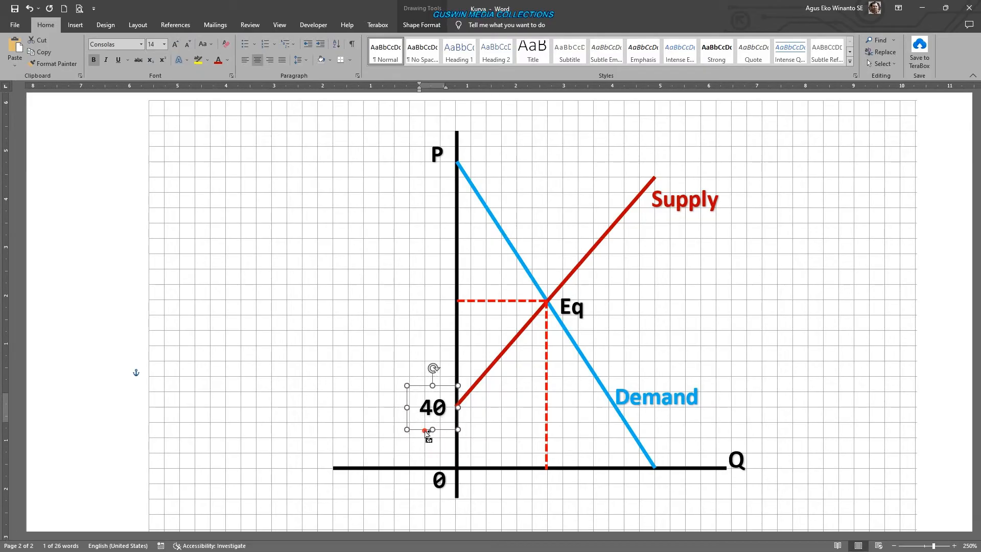
- Duplicate the 40 label, place the copy left of the horizontal dashed line and change its text to "110"
key("ctrl+d")
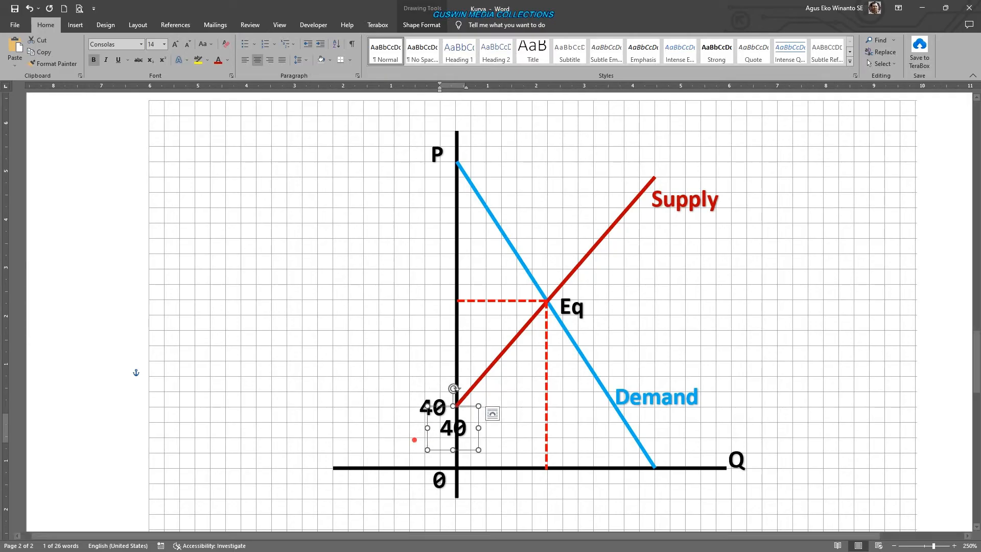
left_click_drag(479, 443, 448, 314)
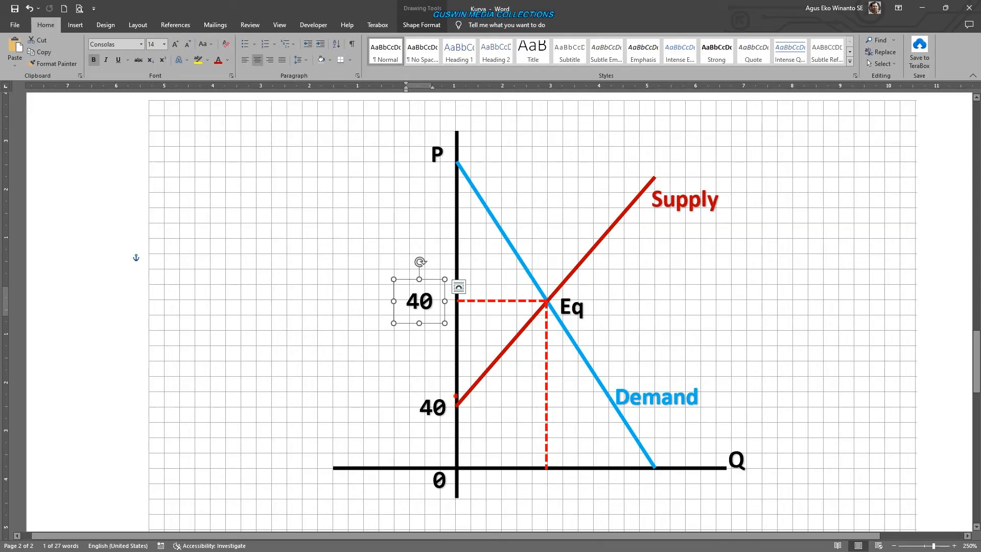
left_click(415, 305)
key("BackSpace")
type("11")
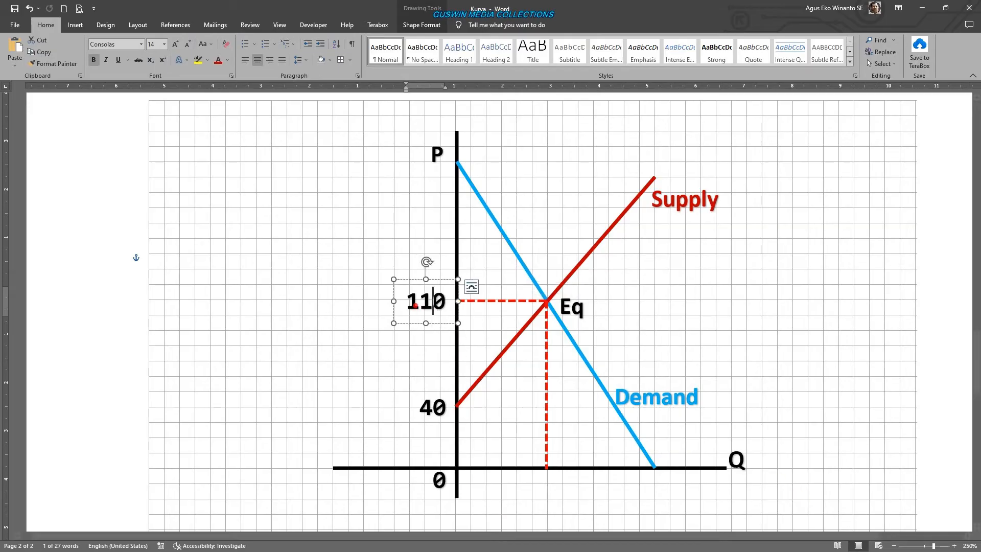
key("Escape")
- Duplicate the 110 label, place the copy below the horizontal axis under the vertical dashed line and change its text to "600"
key("ctrl+d")
left_click_drag(438, 341, 711, 496)
type("600")
- Duplicate the 600 label, change the copy's text to "1300" and place it below the demand line's end on the horizontal axis
key("ctrl+d")
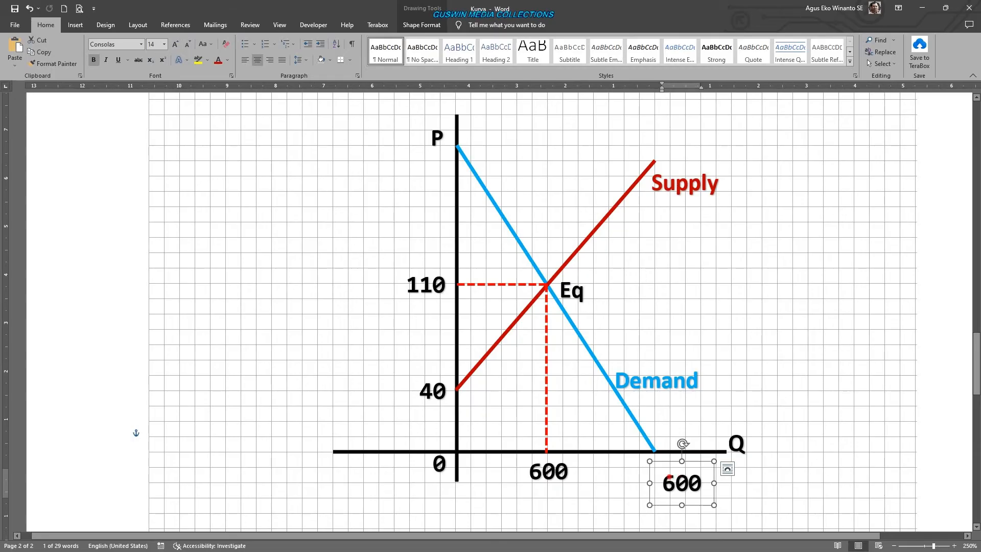
double_click(670, 480)
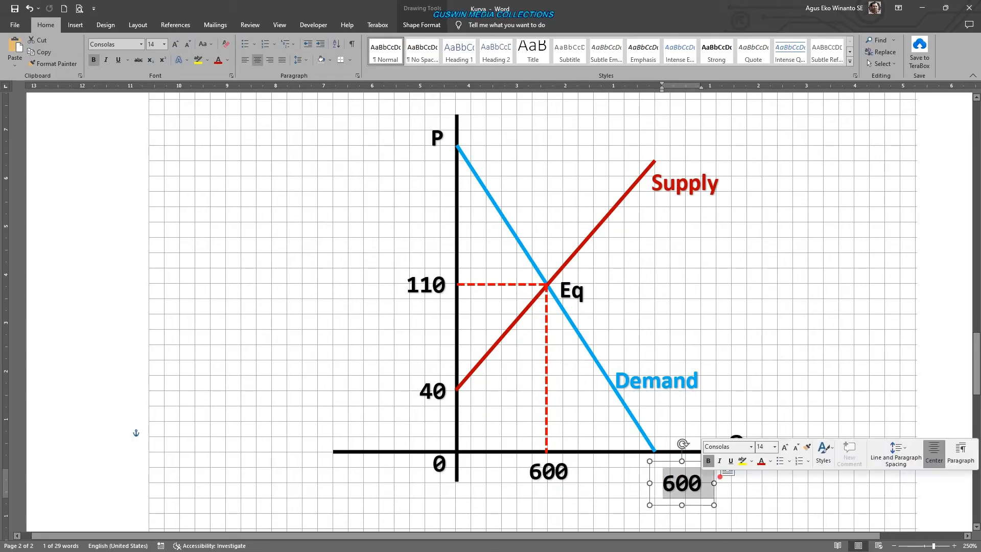
type("1300")
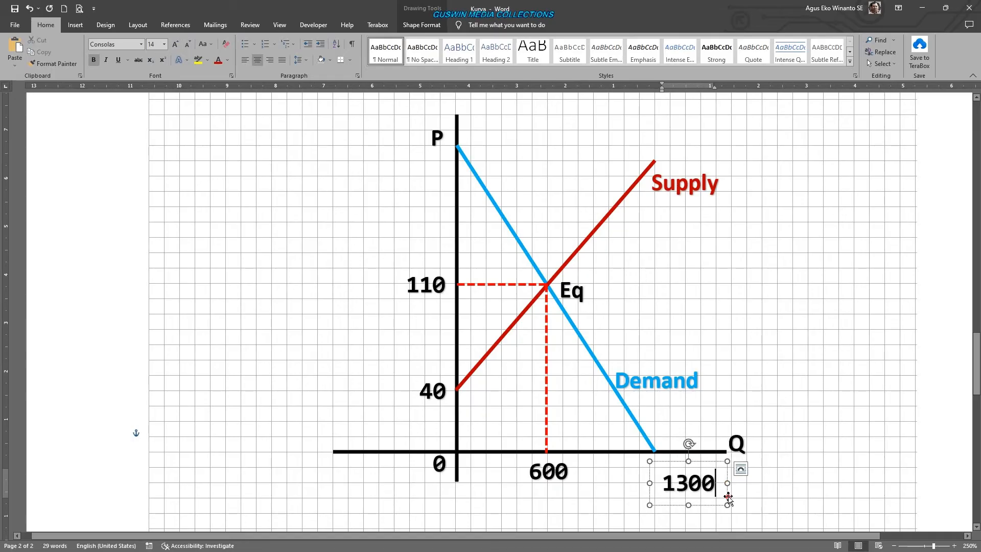
left_click_drag(728, 498, 687, 486)
left_click(785, 488)
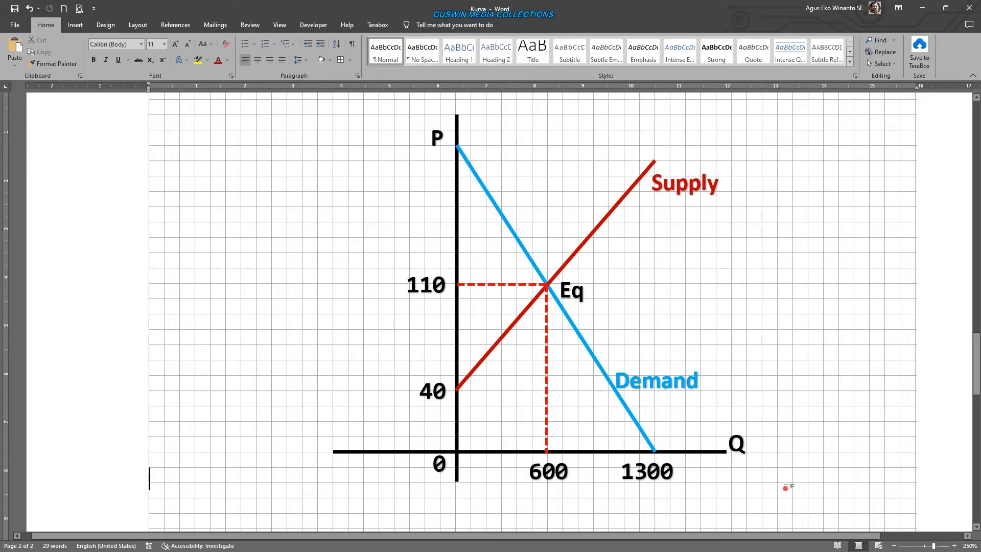
- Try moving the grouped axes and curves slightly to the left without their labels, and undo the move
scroll(860, 274, "down", 4)
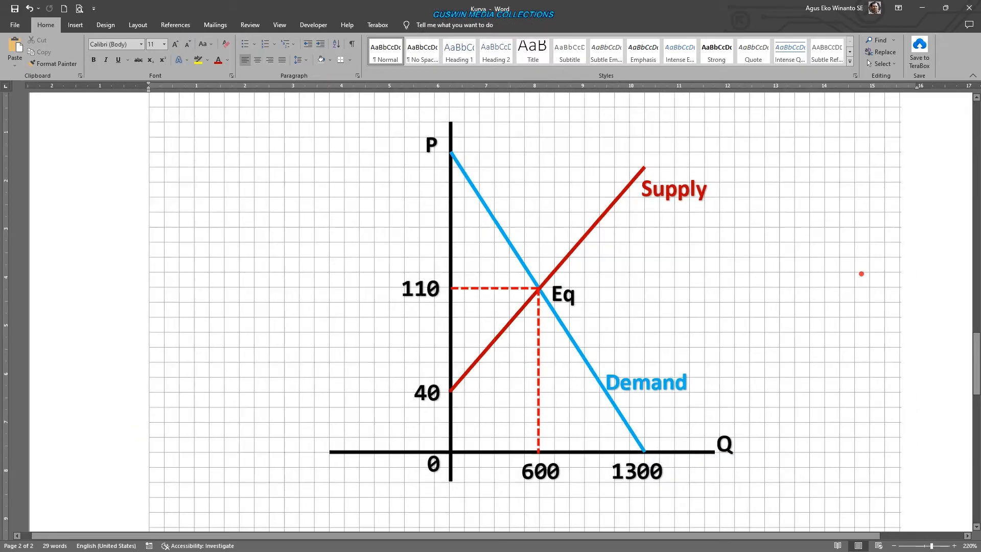
scroll(738, 325, "down", 2)
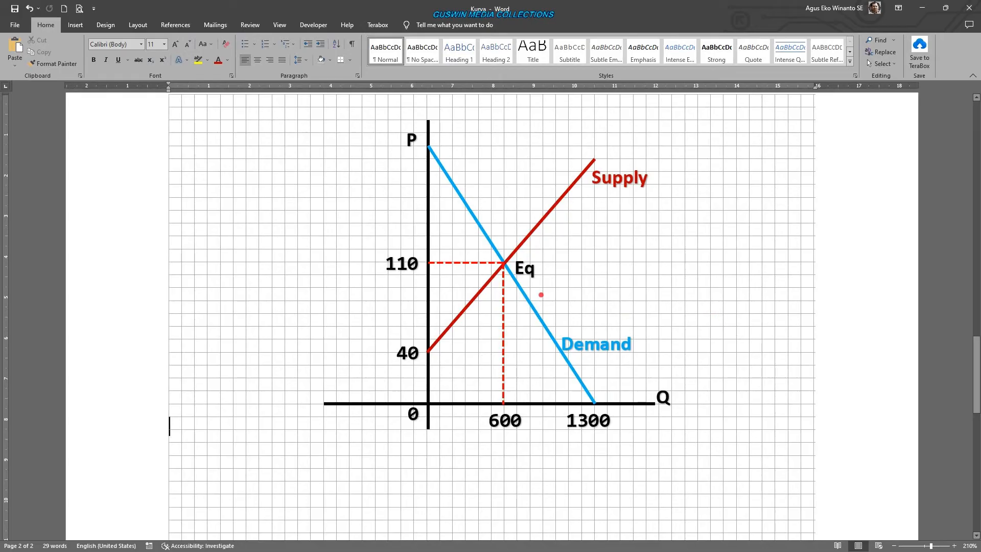
left_click(526, 306)
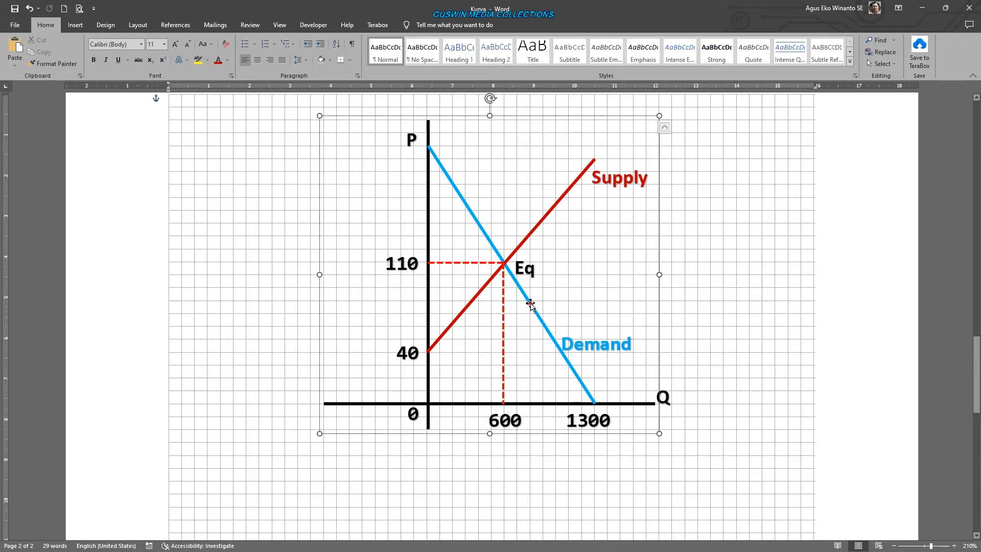
left_click(770, 341)
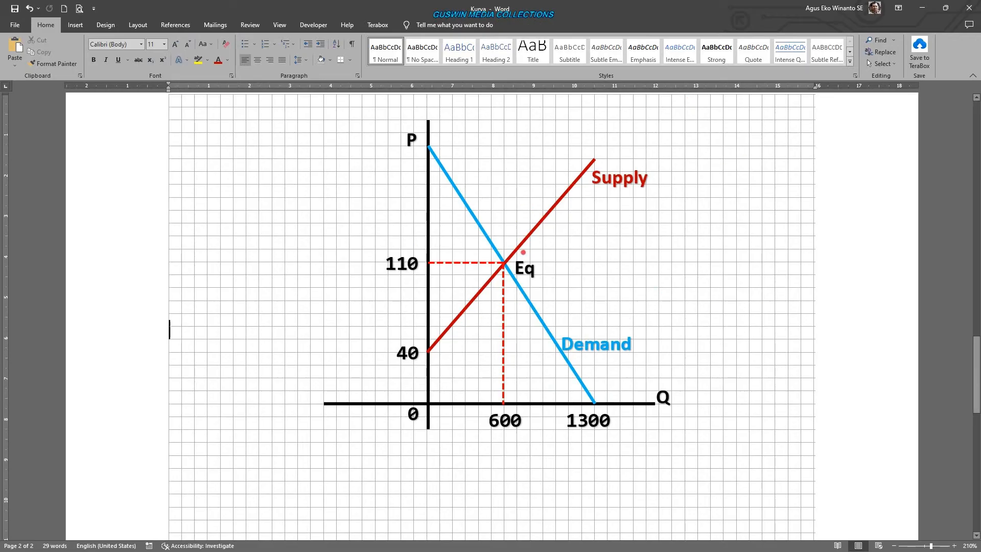
left_click(534, 314)
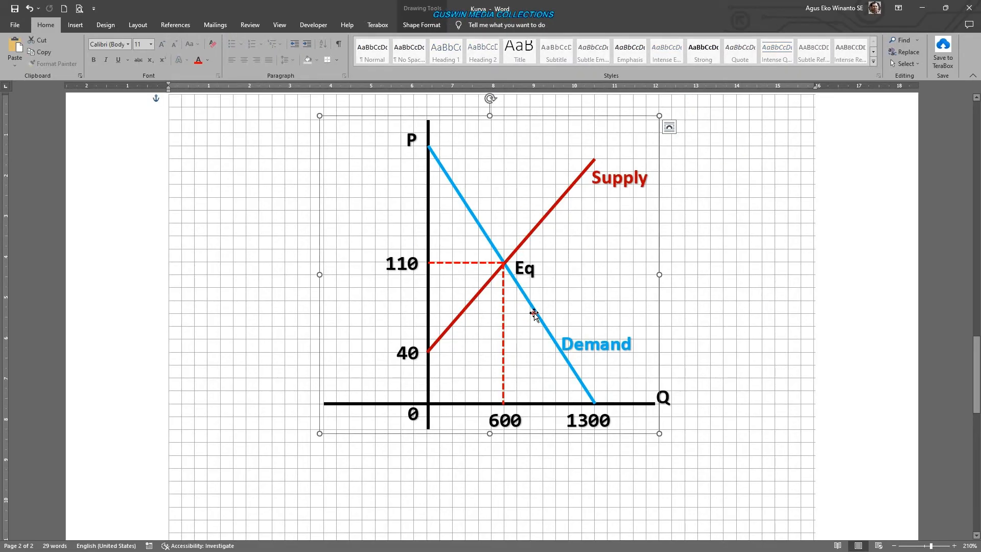
left_click_drag(531, 305, 499, 309)
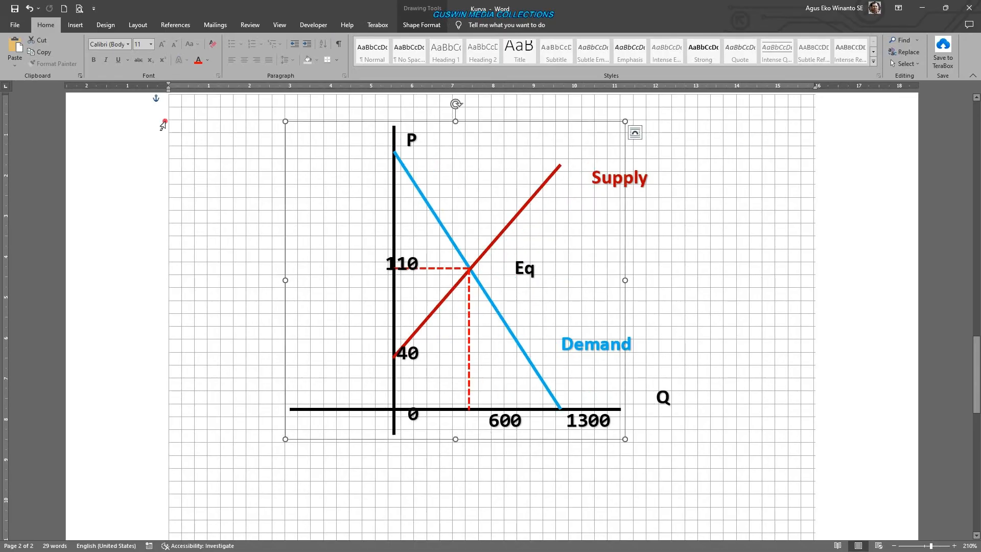
left_click(28, 8)
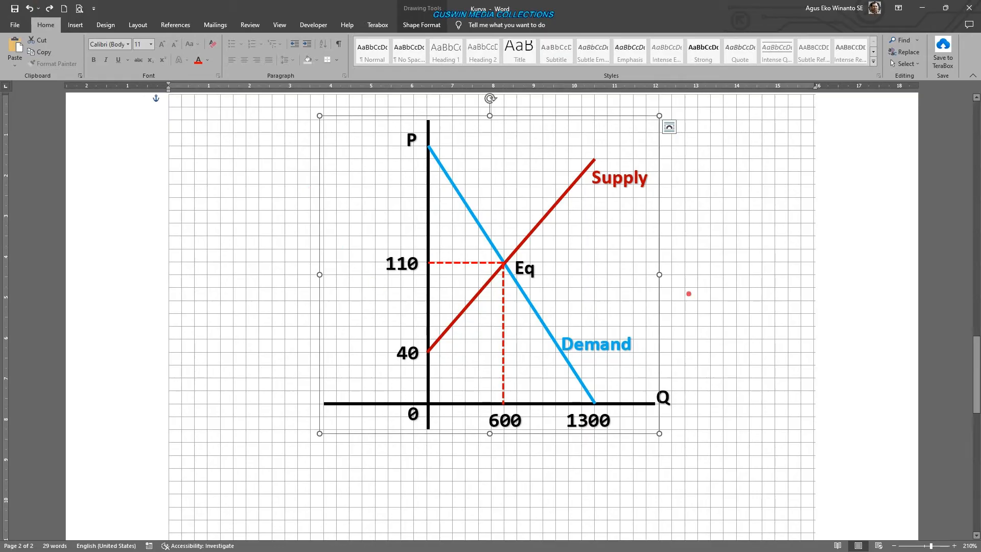
left_click(834, 322)
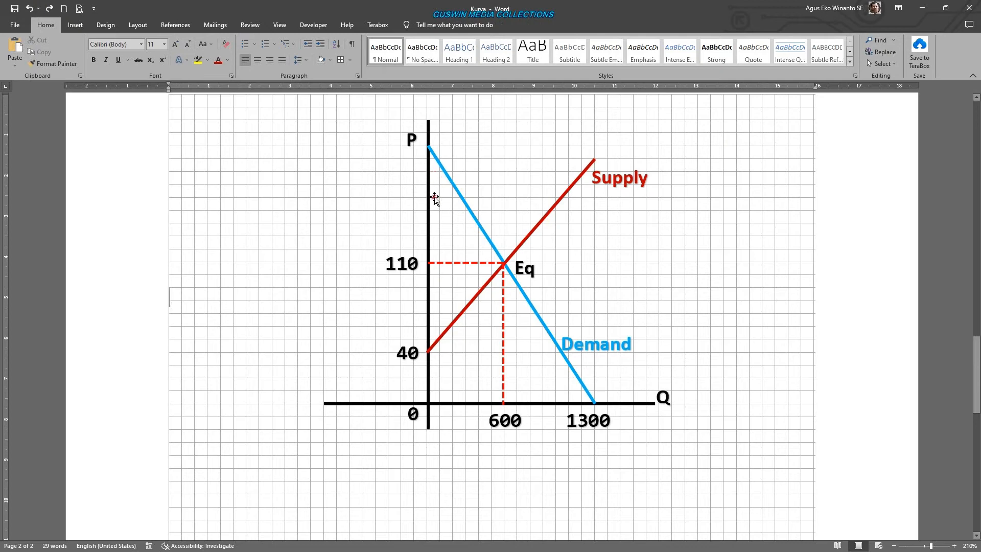
- Group the text labels P, Q, Supply, Demand and Eq with the value labels 0, 40, 110, 600 and 1300 into one object
left_click(410, 143)
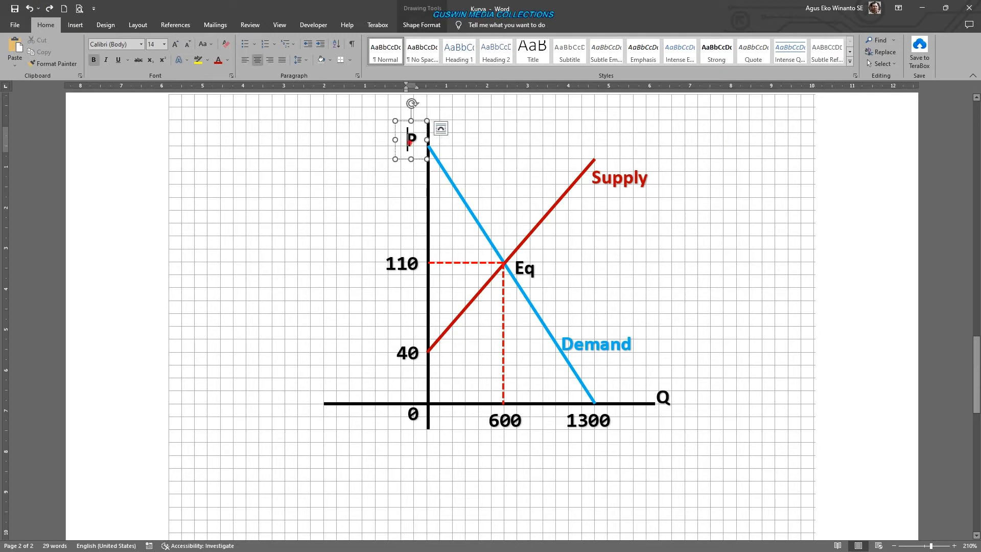
left_click(619, 187, "shift")
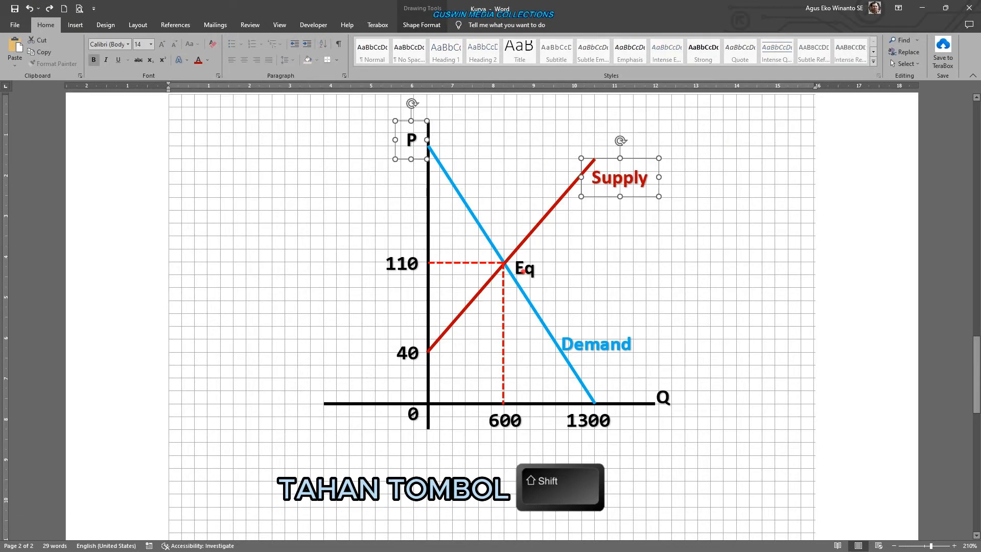
left_click(524, 270, "shift")
left_click(404, 261, "shift")
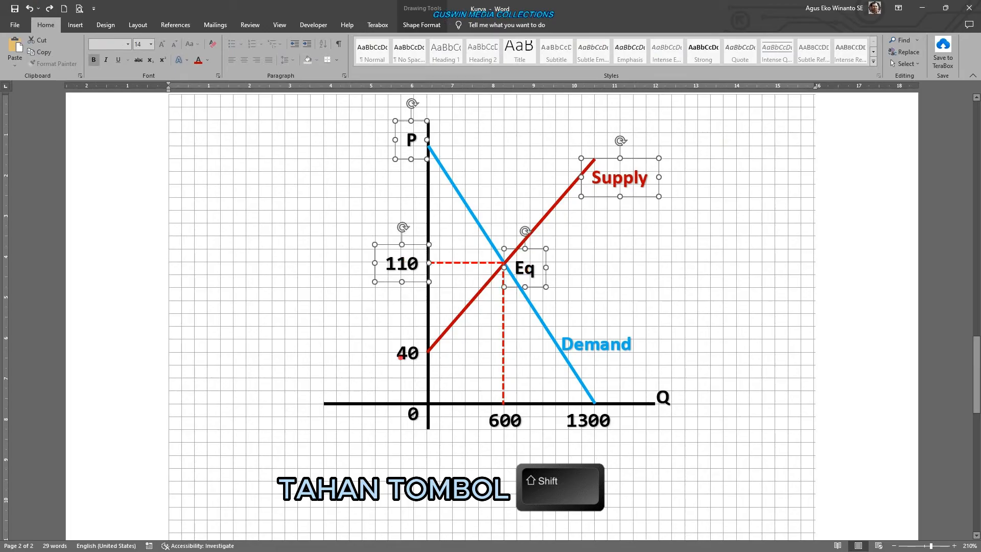
left_click(401, 357, "shift")
left_click(415, 413, "shift")
left_click(504, 422, "shift")
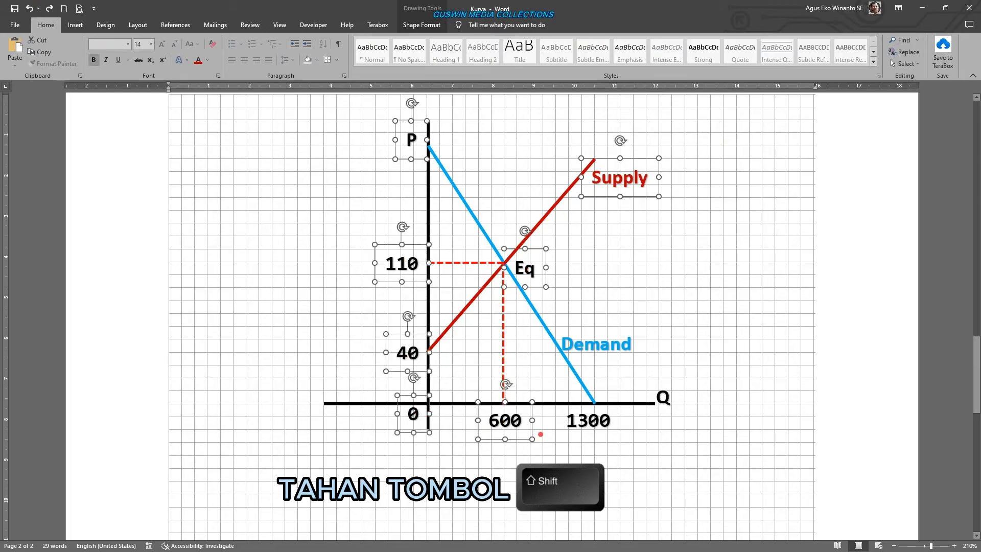
left_click(582, 424, "shift")
left_click(669, 400, "shift")
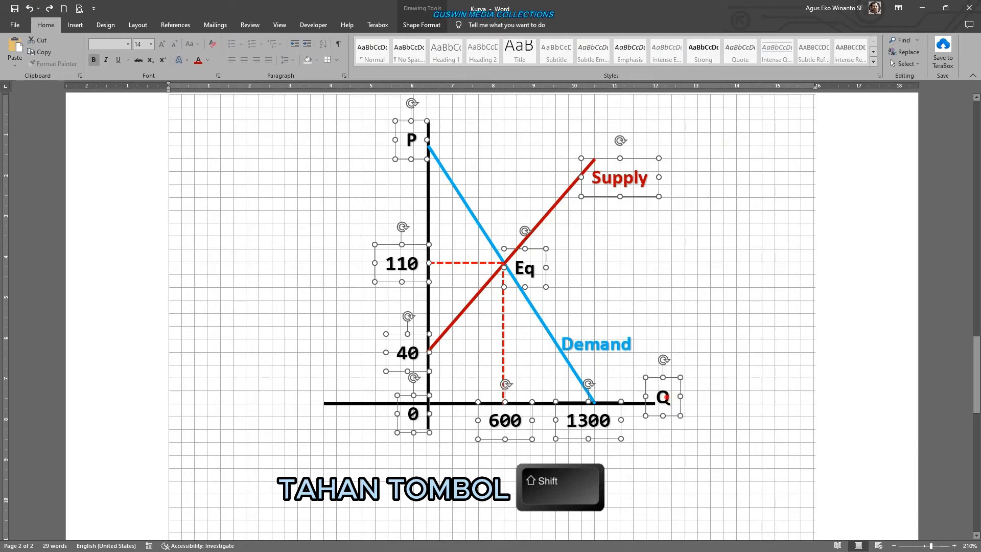
left_click(624, 349, "shift")
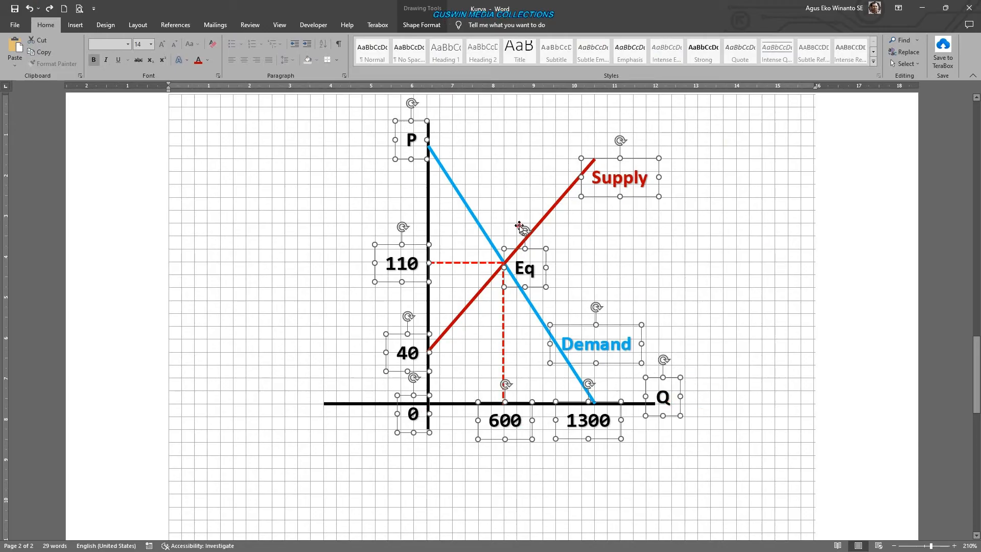
right_click(521, 285)
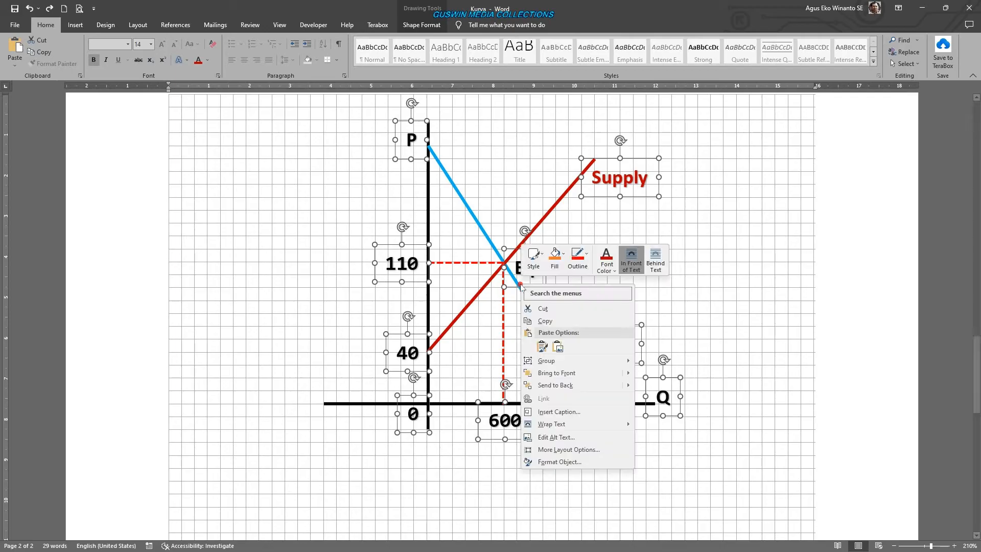
mouse_move(587, 361)
left_click(646, 362)
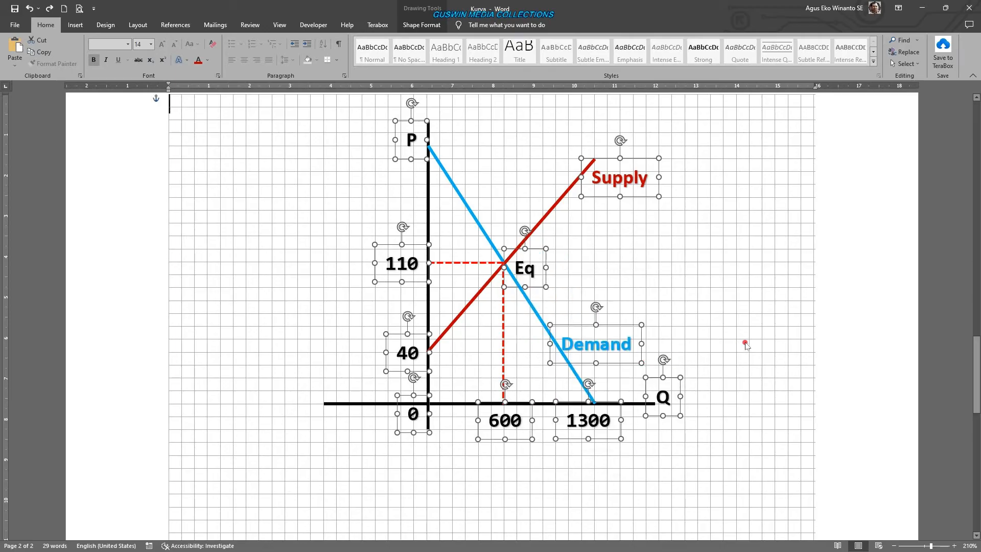
- Try moving the grouped labels away from the axes and curves, and undo the move
left_click(662, 403)
left_click(661, 401)
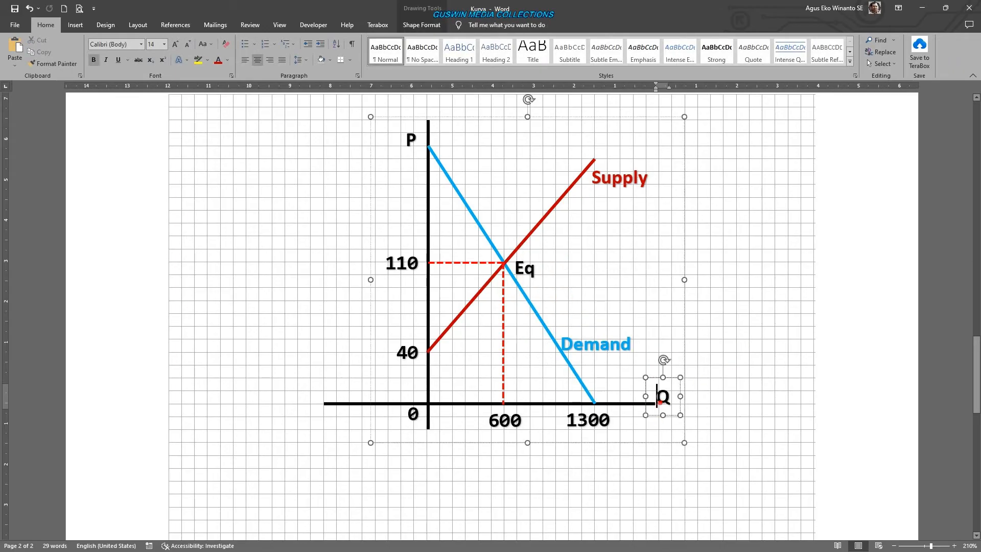
left_click_drag(624, 443, 505, 454)
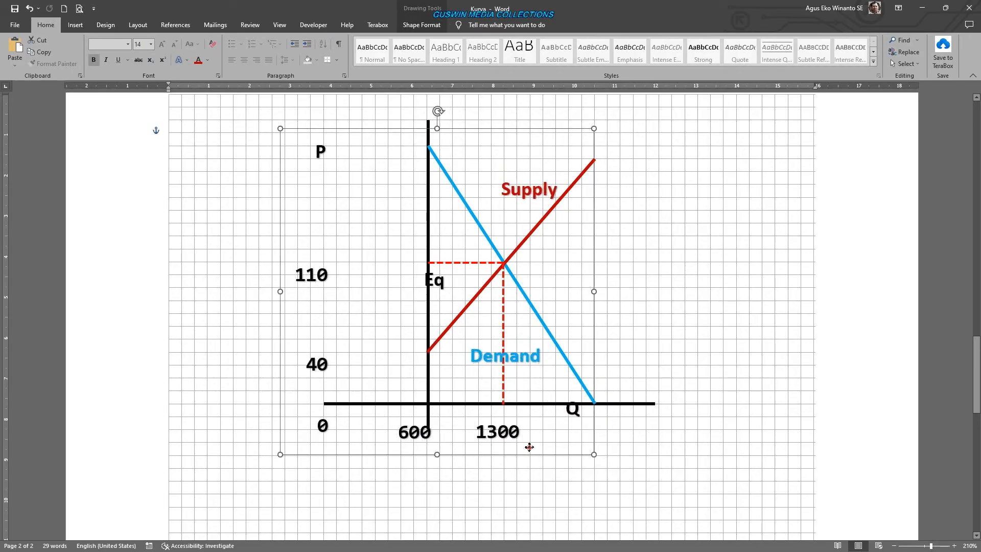
left_click(30, 8)
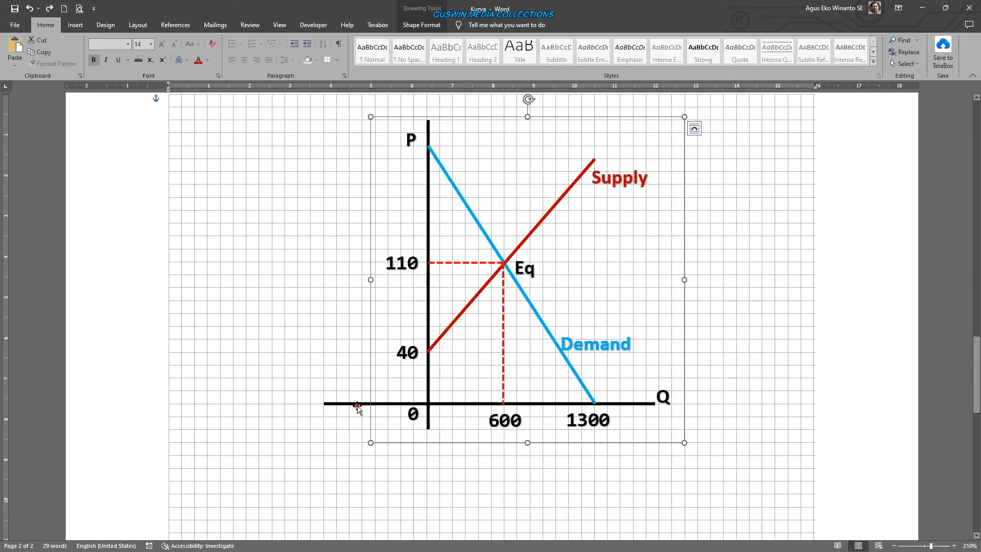
- Group the label group with the axes-and-curves group and move the combined drawing slightly down
left_click(356, 404)
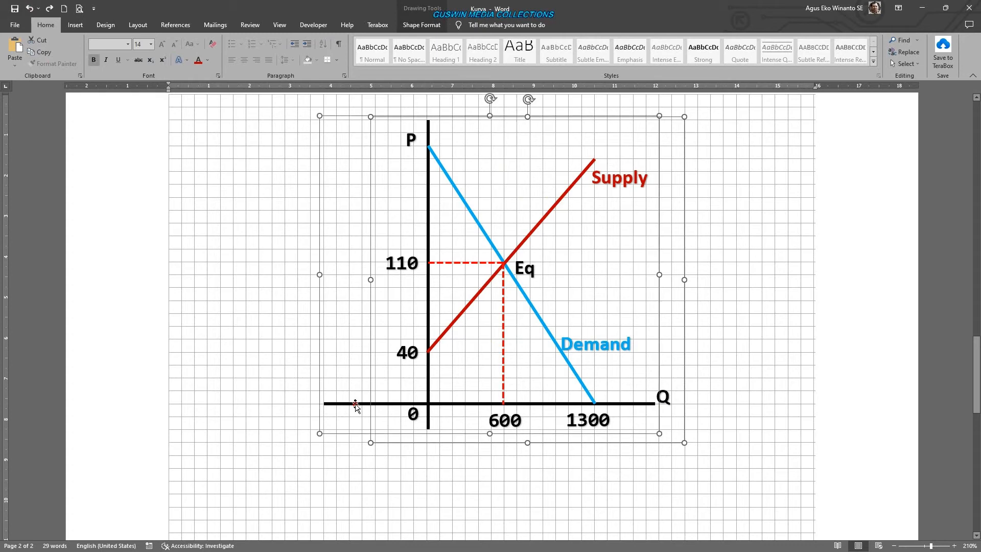
right_click(356, 404)
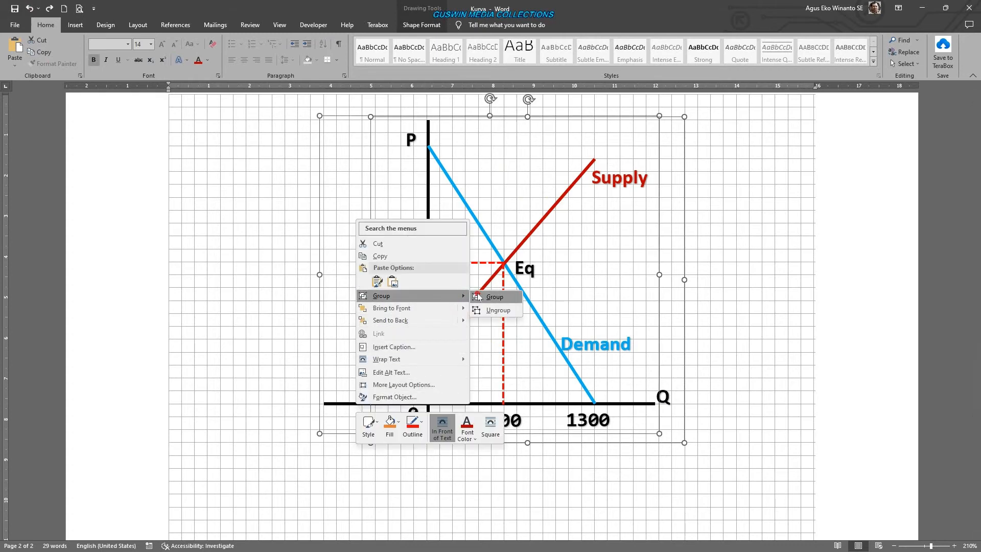
left_click(482, 296)
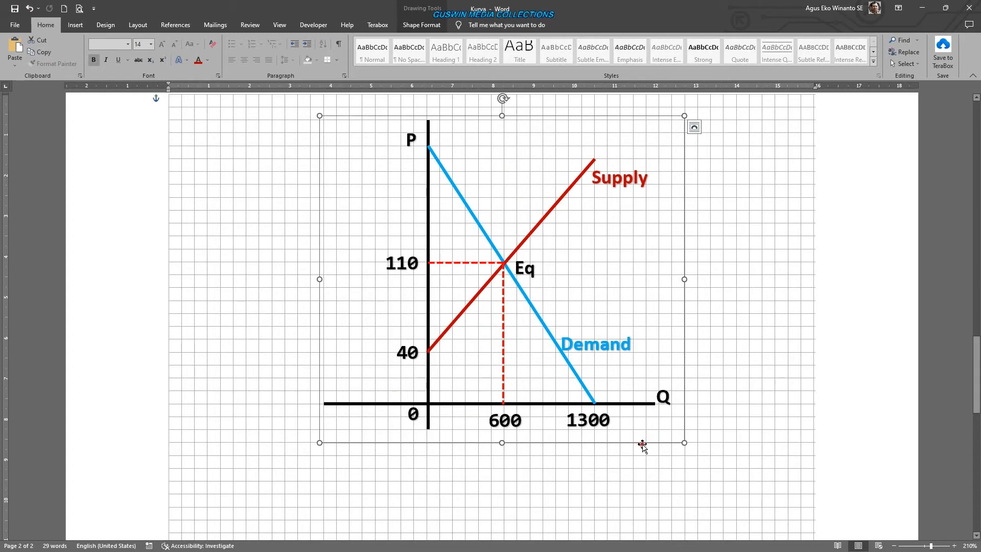
mouse_move(642, 446)
left_mouse_down()
mouse_move(431, 439)
mouse_move(661, 464)
mouse_move(636, 452)
left_mouse_up()
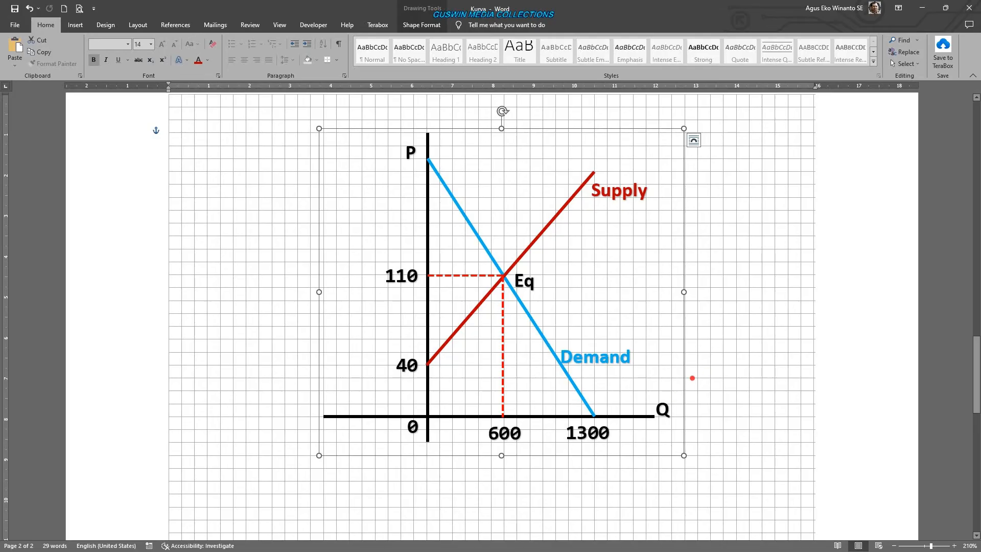
- Set the Demand label's font color to Automatic within the grouped drawing
left_click(619, 361)
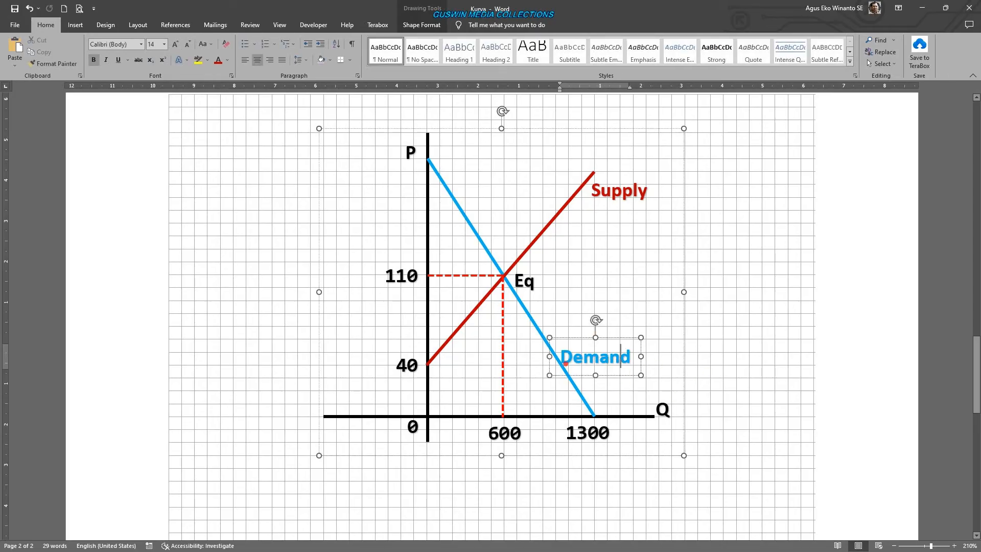
left_click(731, 336)
left_click(598, 357)
left_click(605, 377)
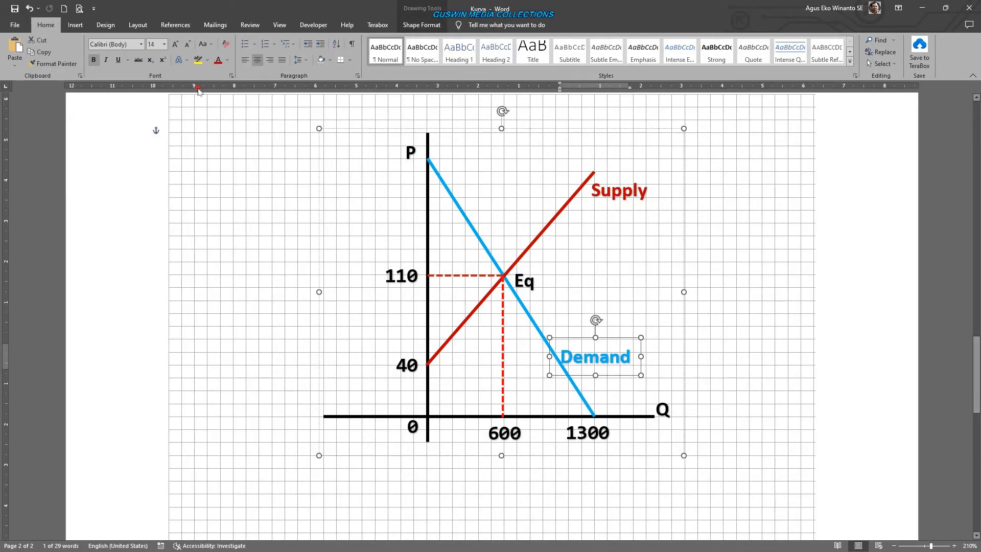
left_click(225, 61)
left_click(226, 61)
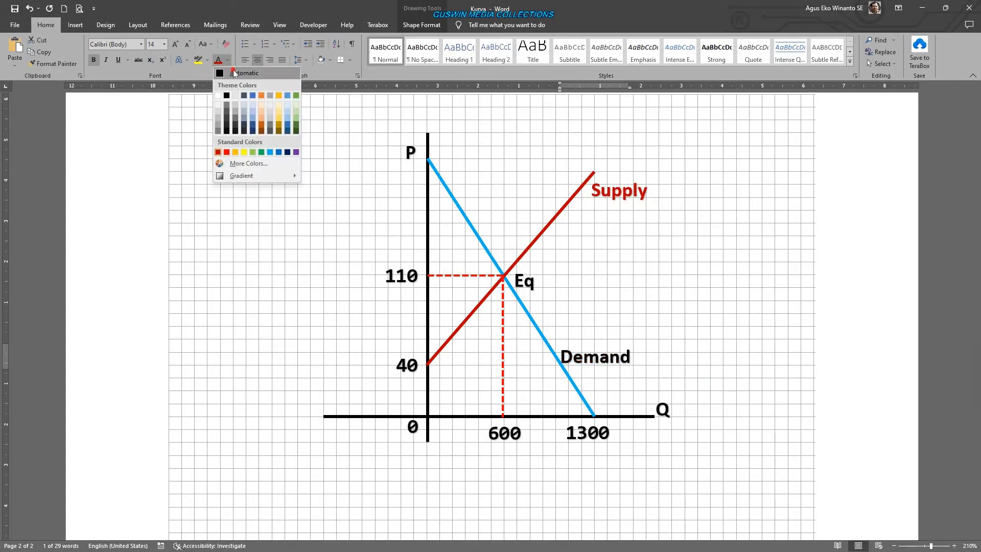
left_click(233, 70)
left_click(813, 355)
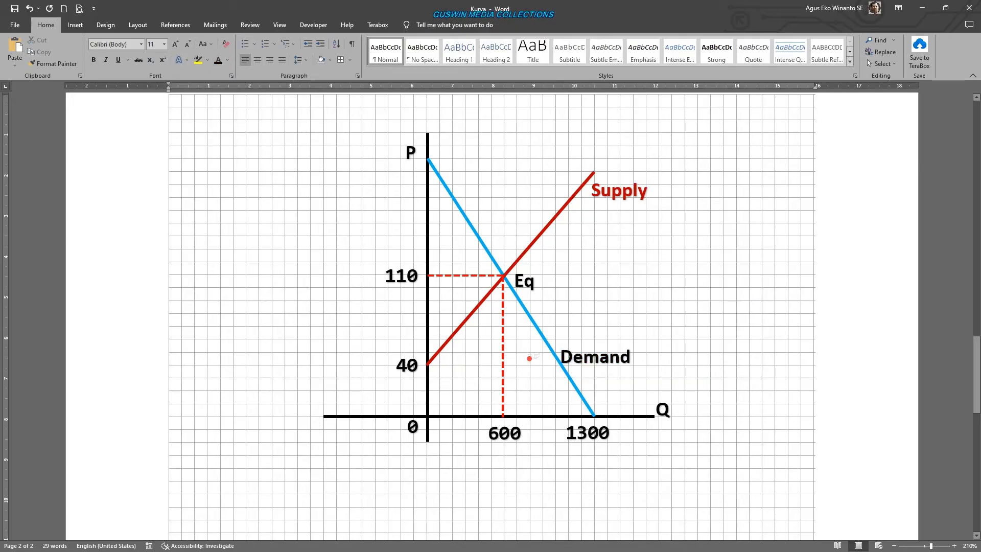
double_click(556, 355)
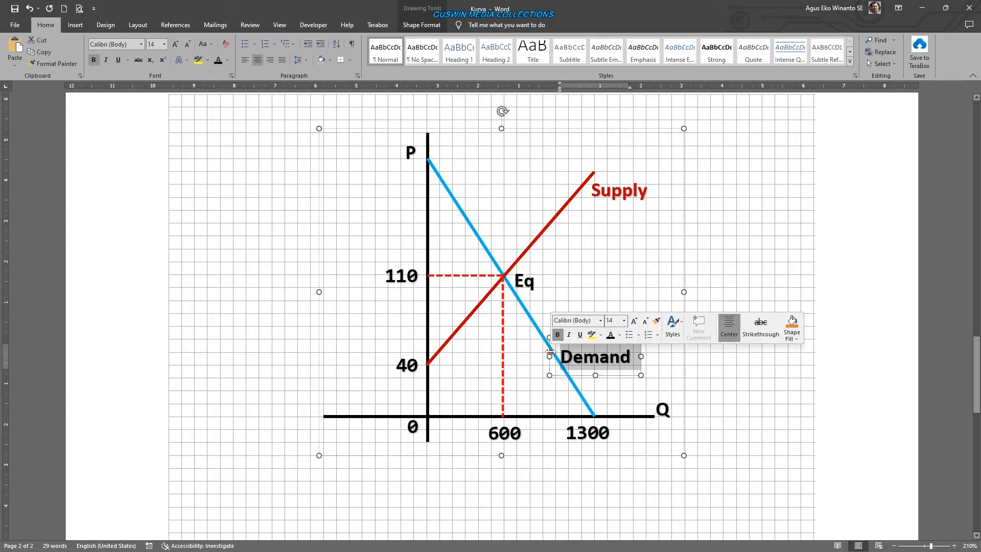
left_click(526, 419)
left_click(526, 457)
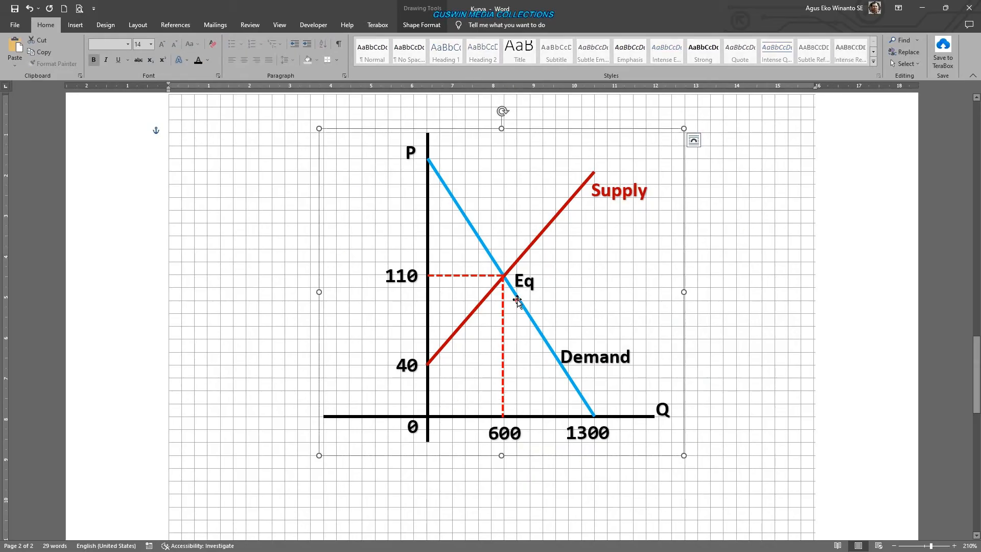
left_click(525, 282)
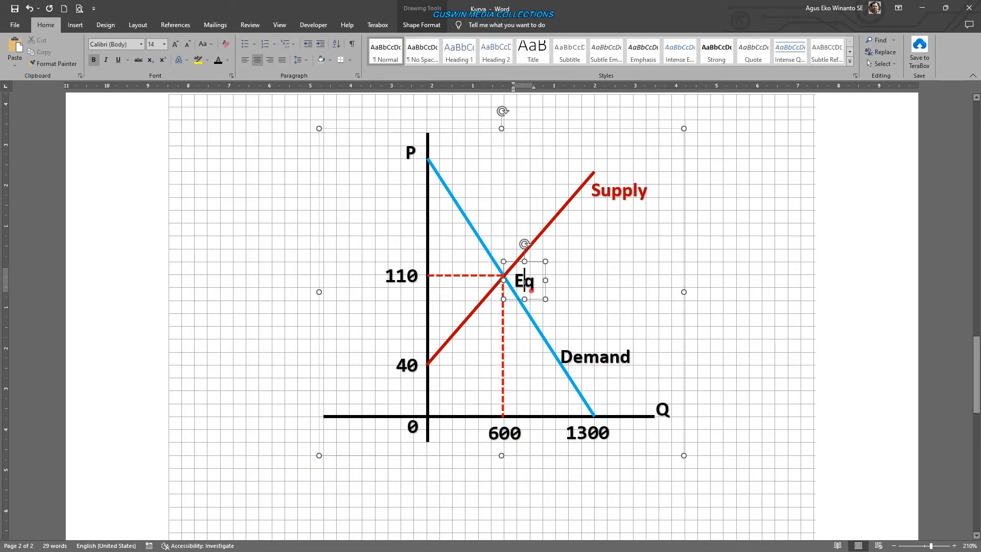
left_click(755, 353)
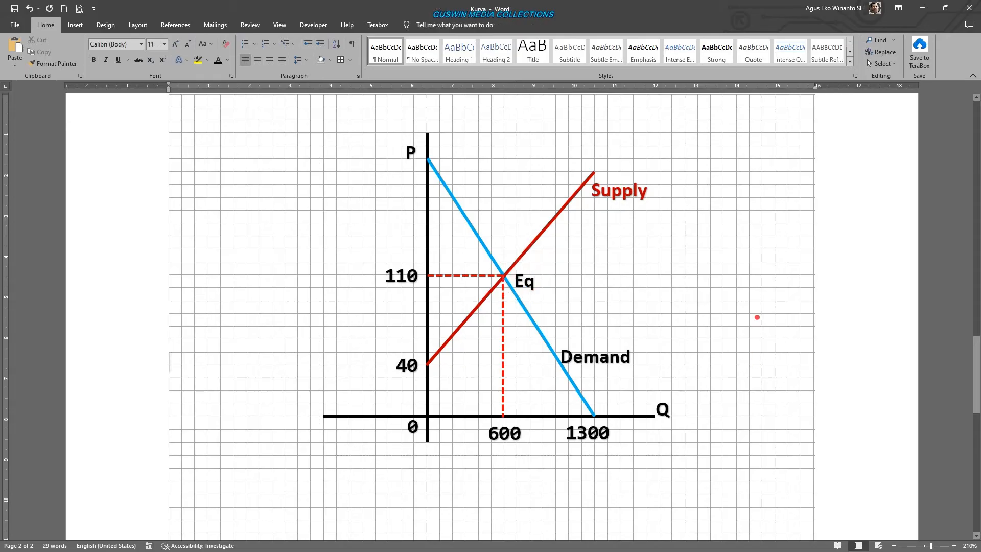
- Draw a vertical line about 5.4 cm long in the empty grid area below the finished curve, aligned with its vertical axis
scroll(730, 320, "down", 5)
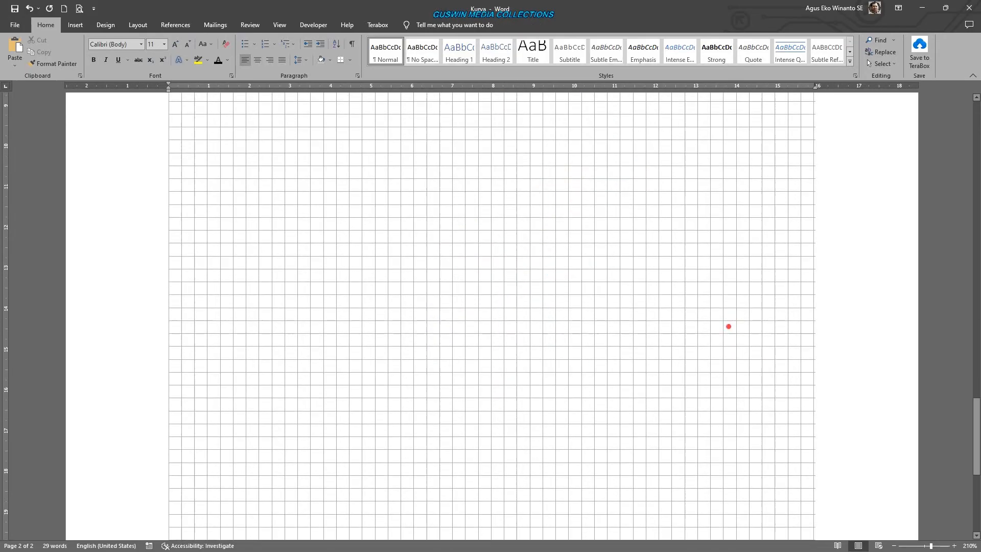
scroll(726, 328, "up", 1)
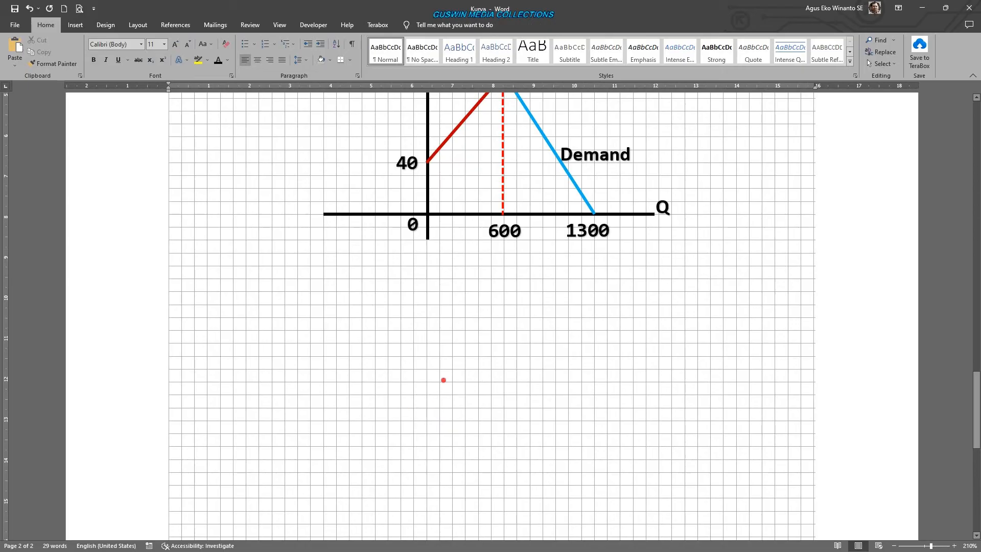
left_click(76, 24)
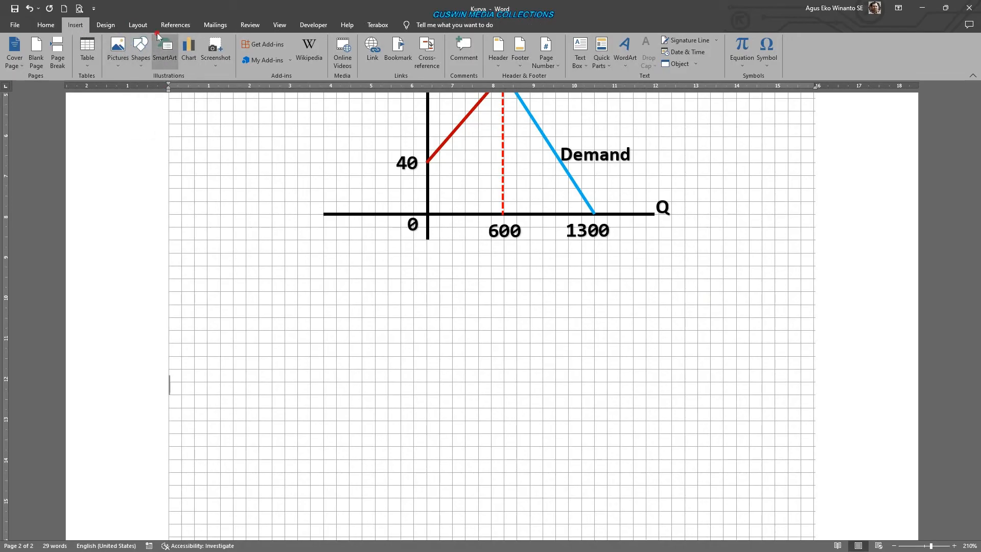
left_click(140, 51)
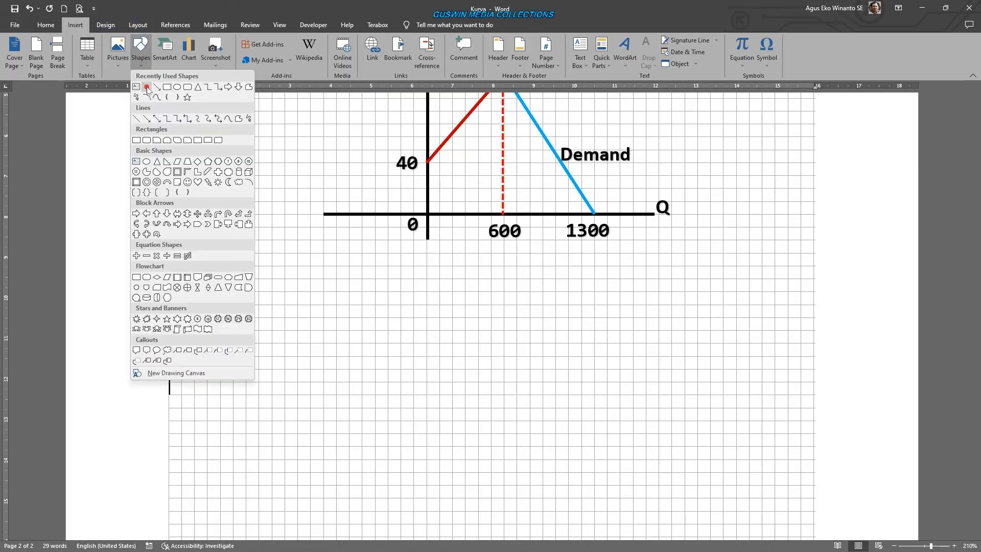
left_click(149, 91)
scroll(427, 305, "down", 3)
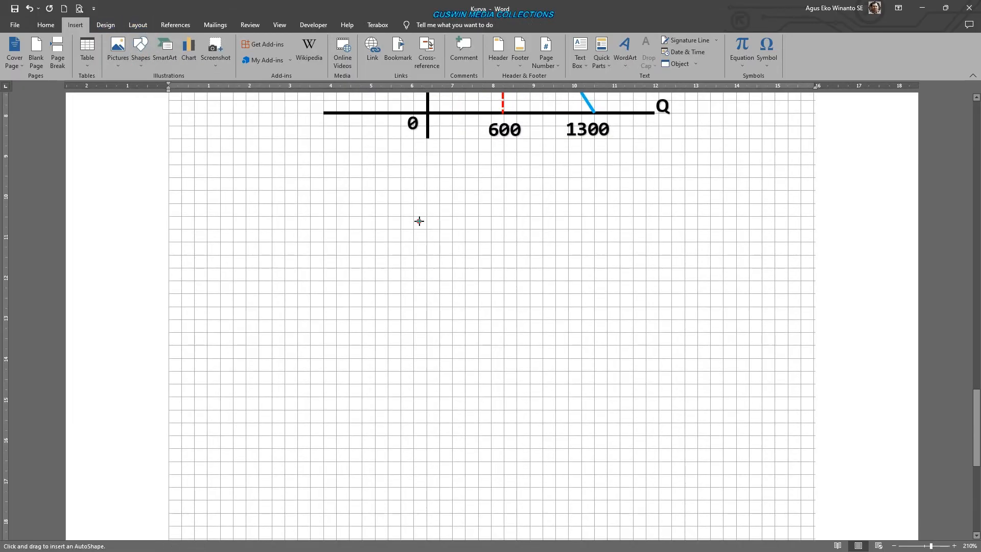
left_click_drag(427, 203, 427, 422)
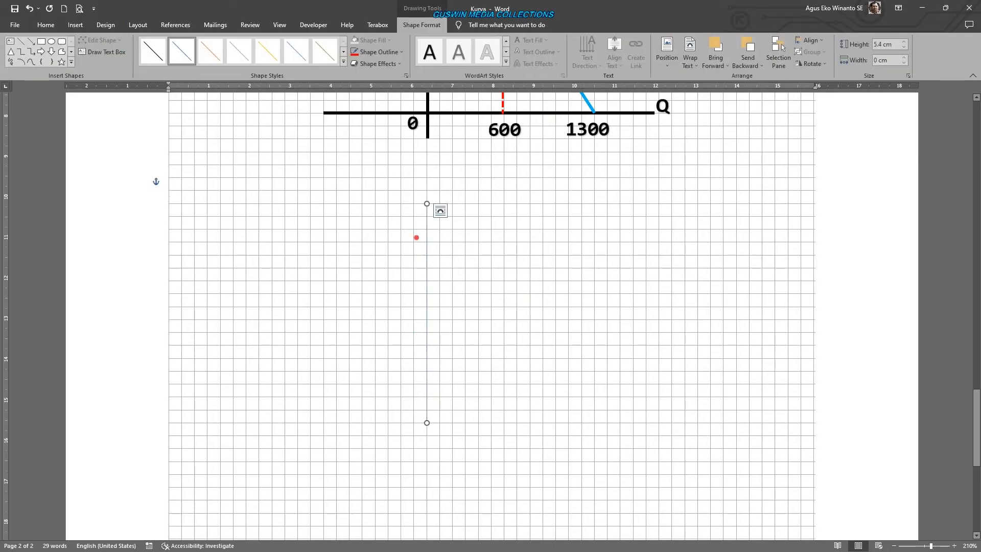
- Set the new vertical line's outline to a weight of 2¼ pt and the color black
left_click(379, 51)
mouse_move(432, 169)
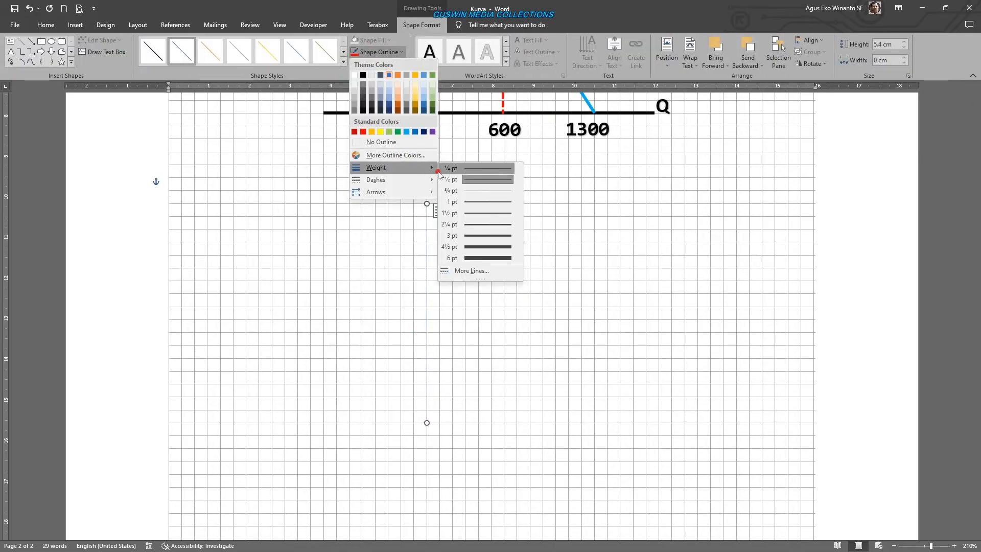
left_click(498, 220)
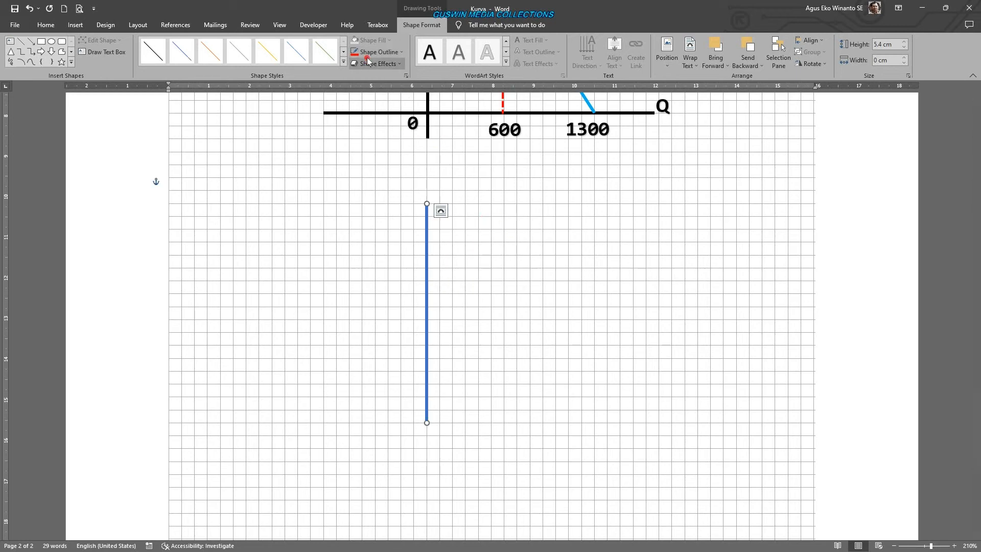
left_click(378, 52)
left_click(366, 75)
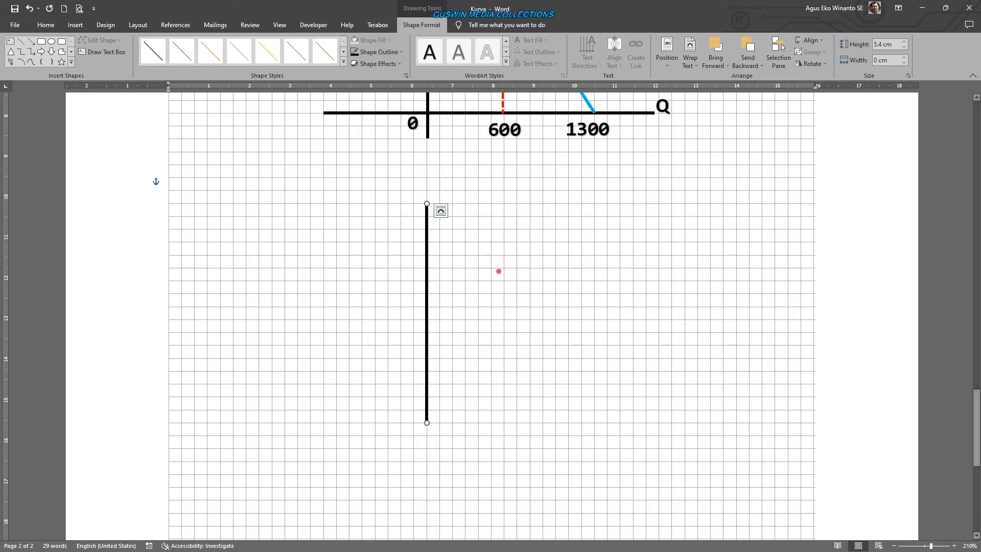
- Duplicate the vertical line, reshape the copy into a horizontal line about 6.67 cm long, and place it across the vertical line's lower part
key("ctrl+d")
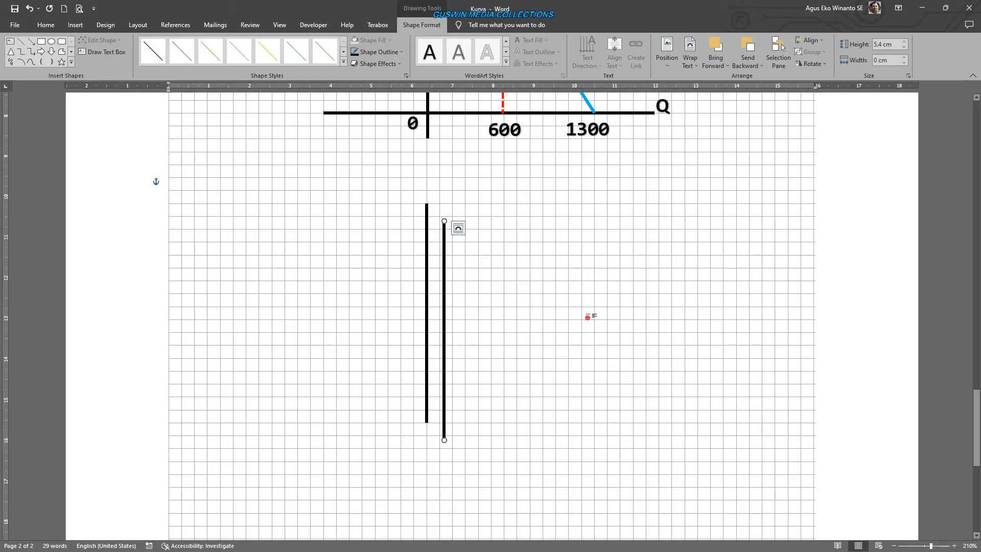
left_click(456, 293)
left_click(442, 220)
left_click_drag(443, 221, 707, 436)
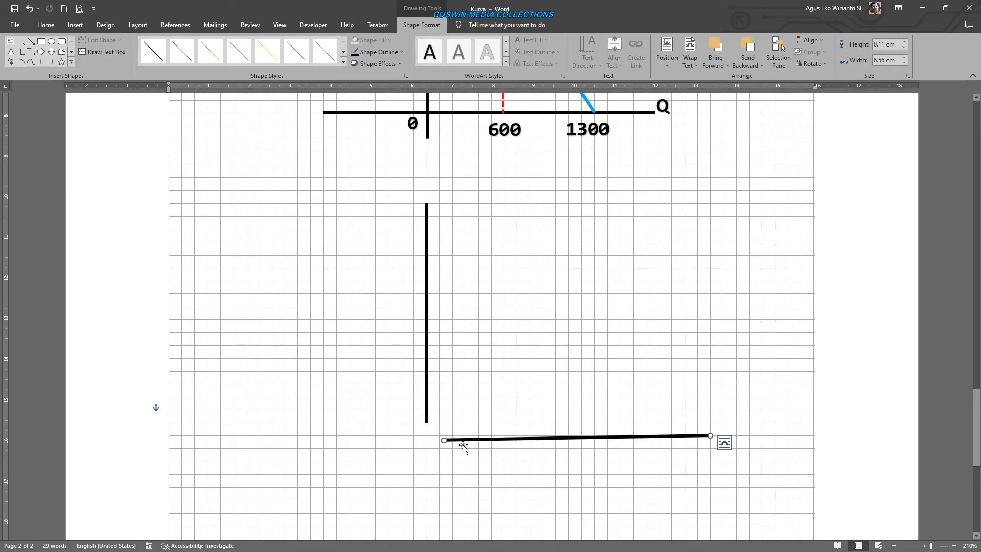
left_click_drag(443, 441, 440, 435)
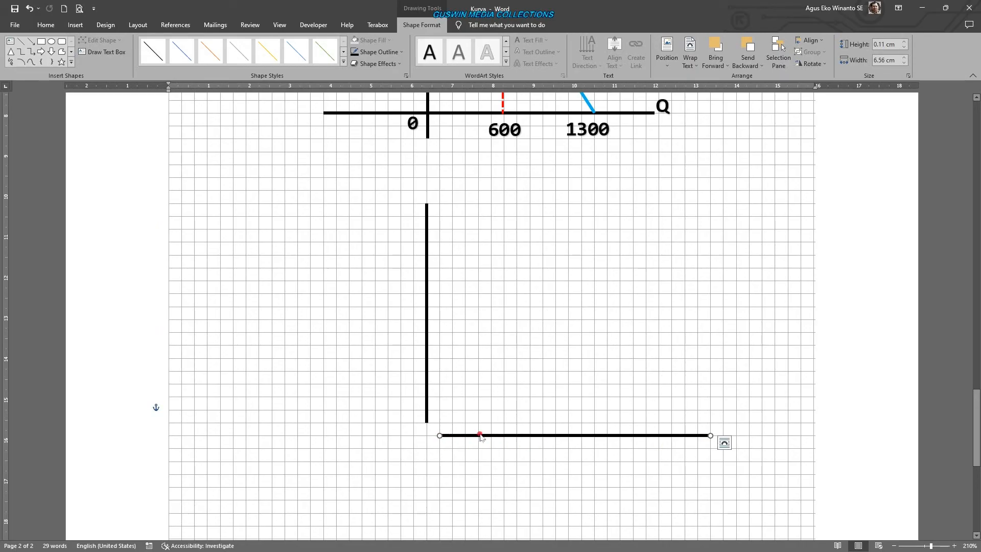
left_click_drag(529, 435, 473, 397)
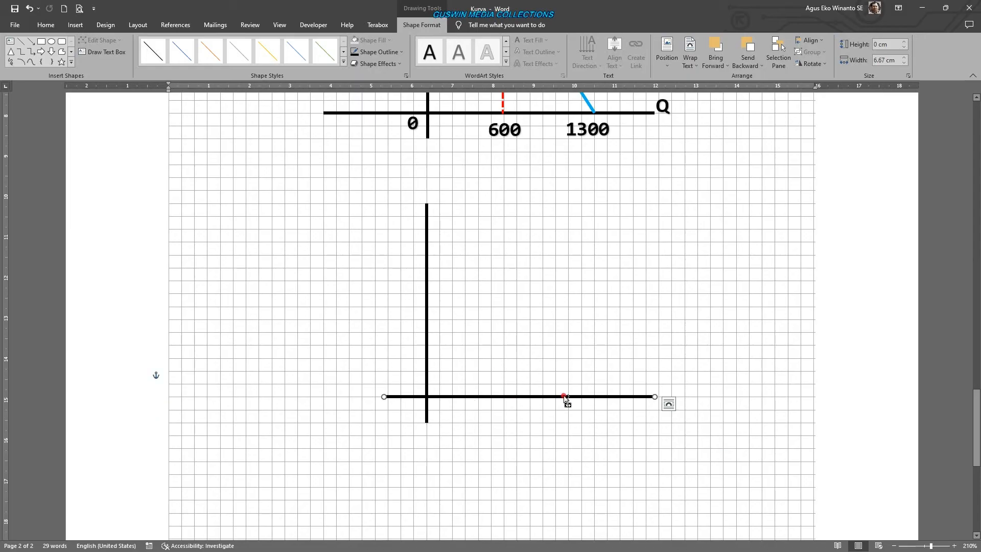
- Copy the horizontal line to about mid-height of the vertical axis and give the copy a 1½ pt Square Dot outline
left_click_drag(563, 397, 578, 312)
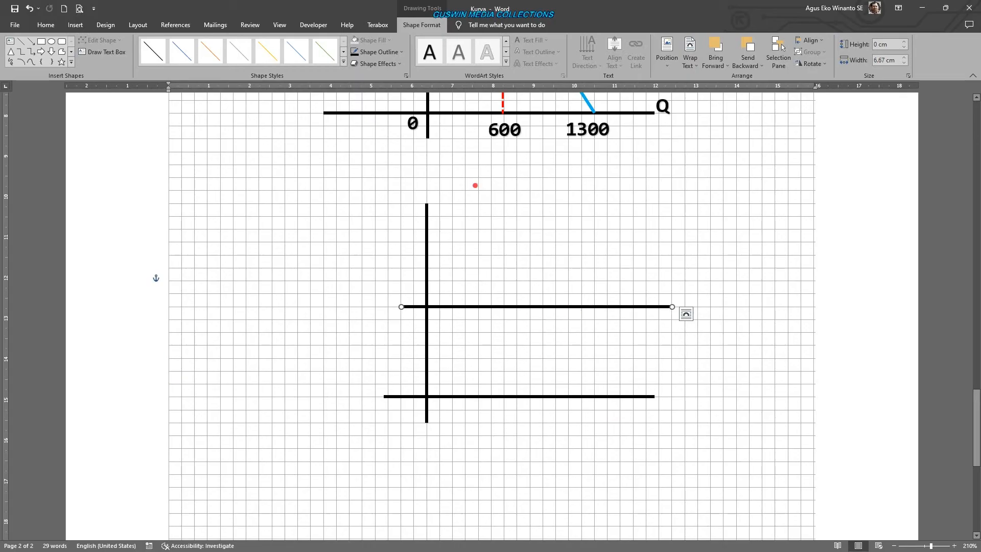
left_click(396, 53)
mouse_move(391, 175)
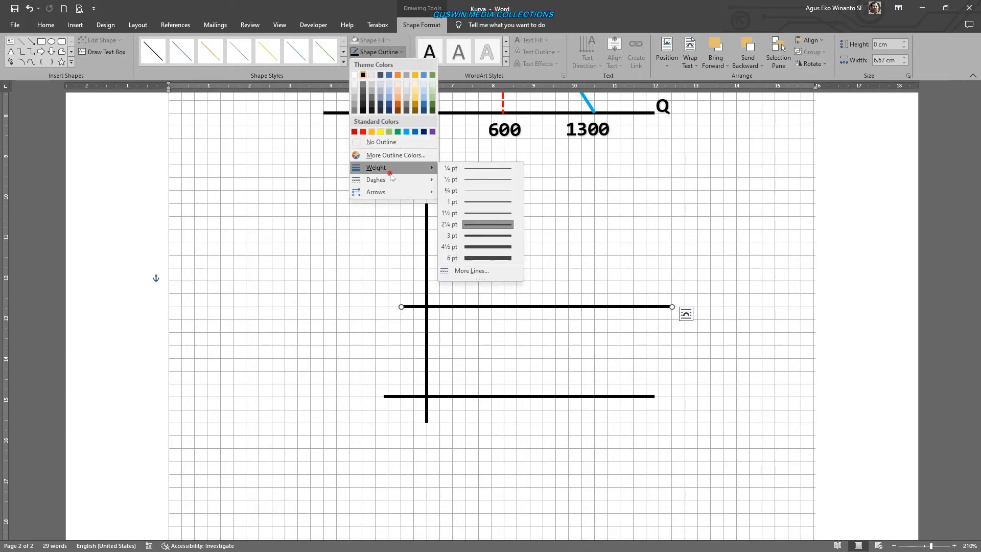
left_click(480, 208)
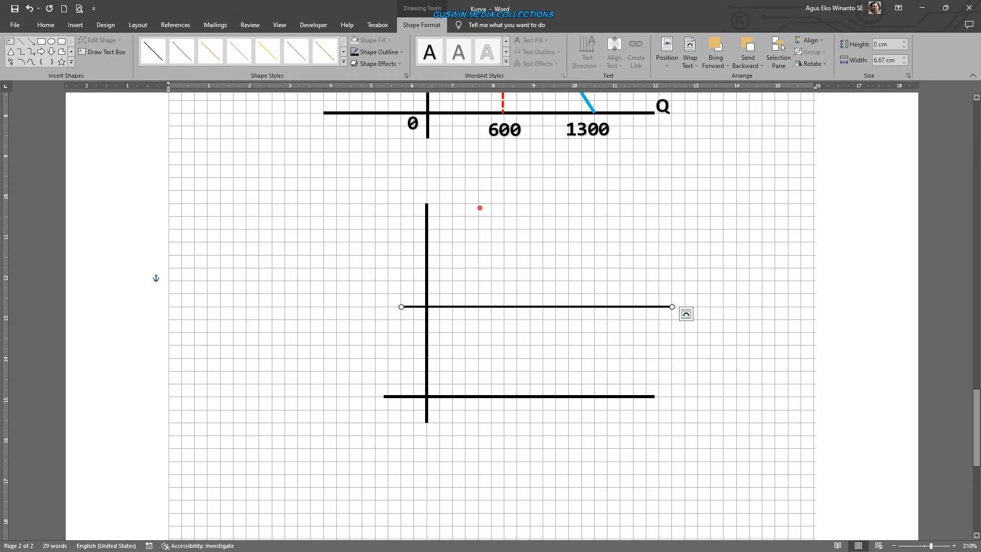
left_click(380, 51)
mouse_move(393, 182)
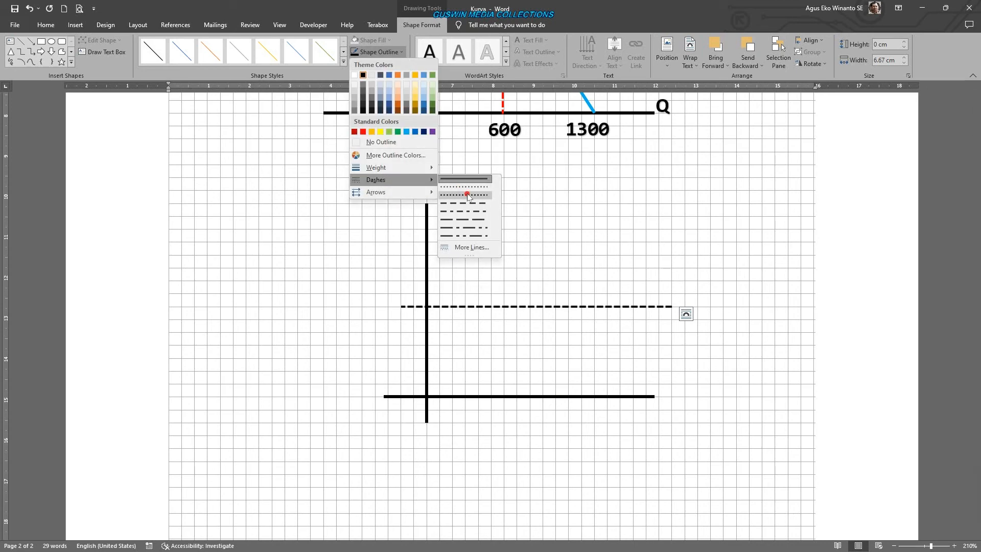
left_click(468, 196)
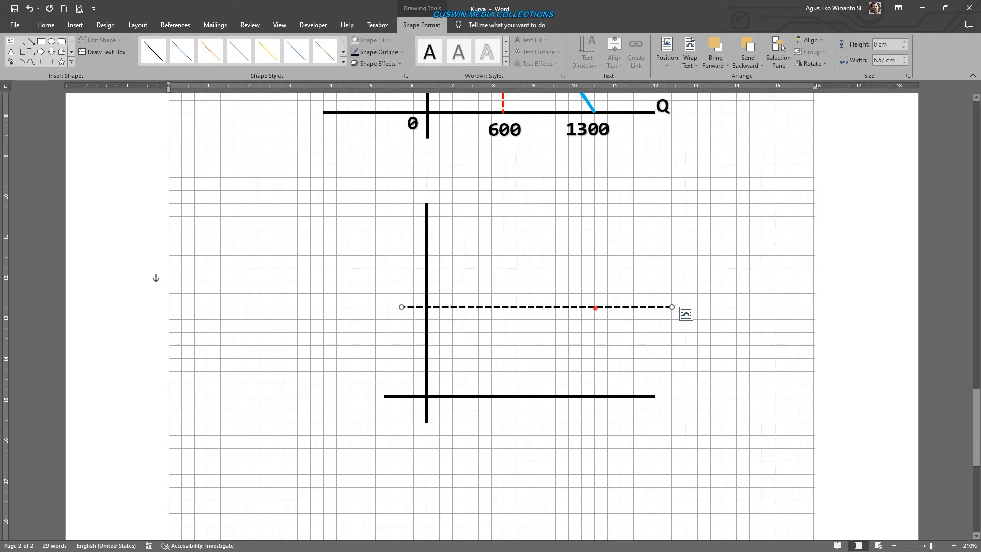
- Shift the dashed line horizontally so that it starts exactly at the vertical axis
key("Right")
key("Right")
key("ctrl+Left")
key("ctrl+Right")
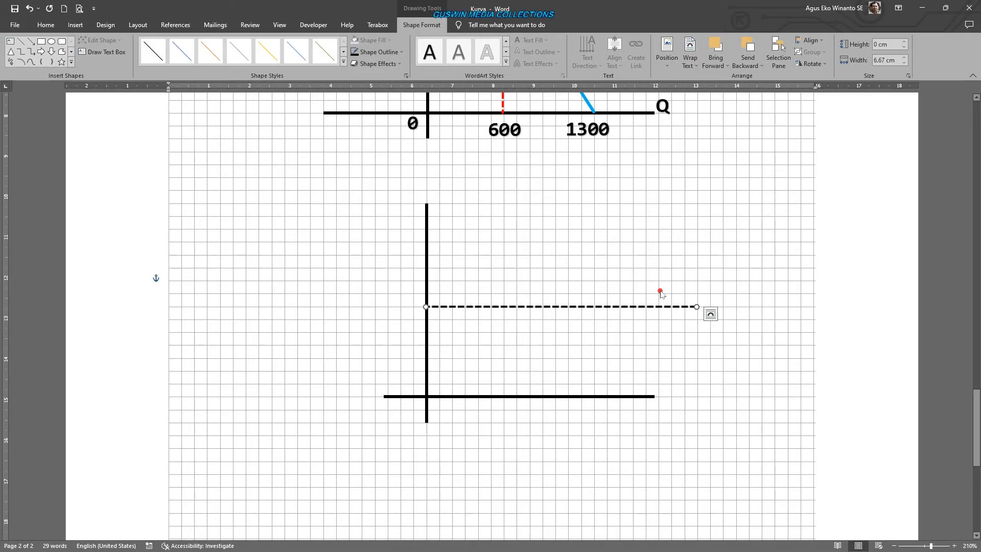
- Lengthen the solid horizontal axis to 8.07 cm and shift it so that it starts at the vertical axis
left_click(653, 396)
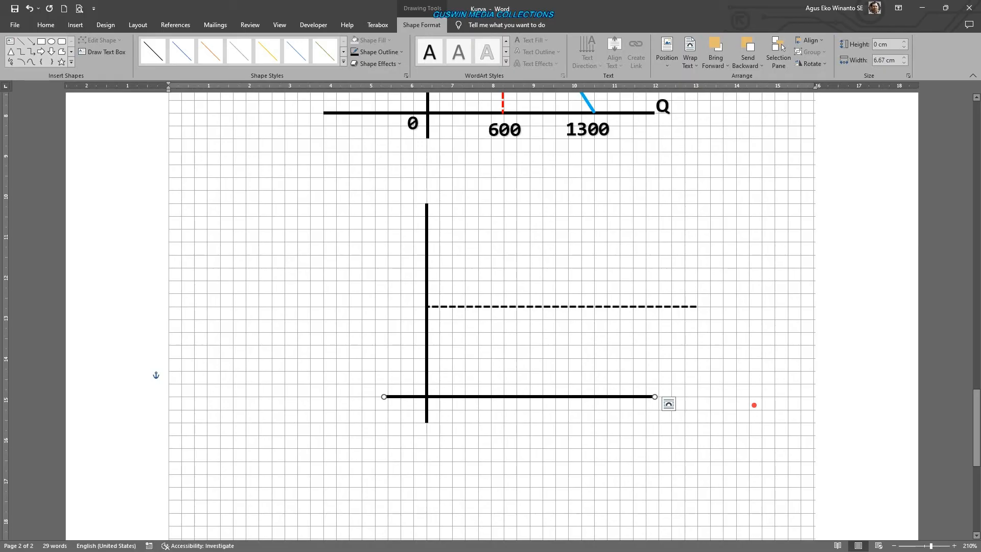
key("shift+Right")
key("shift+Right")
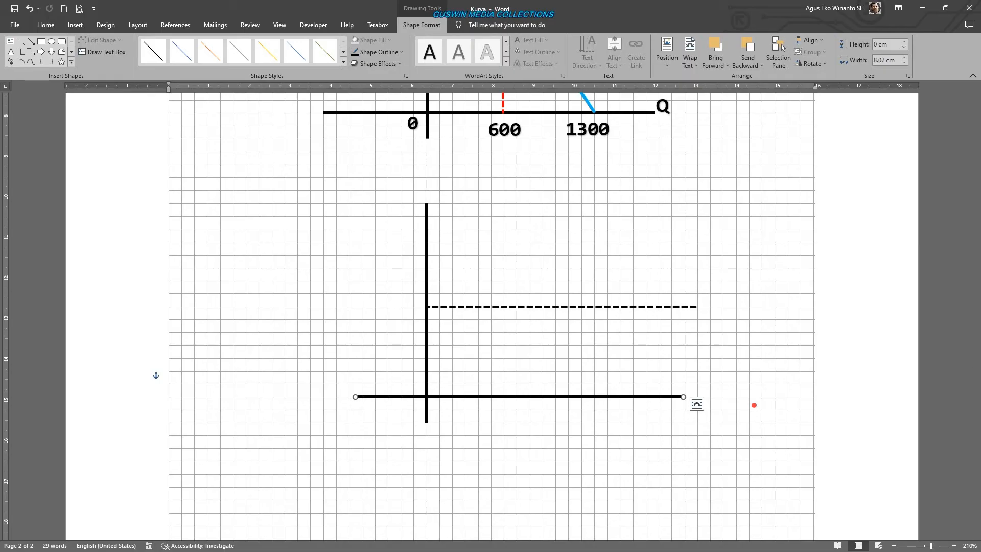
key("Right")
key("Right")
key("Right")
key("Right")
key("Right")
key("Right")
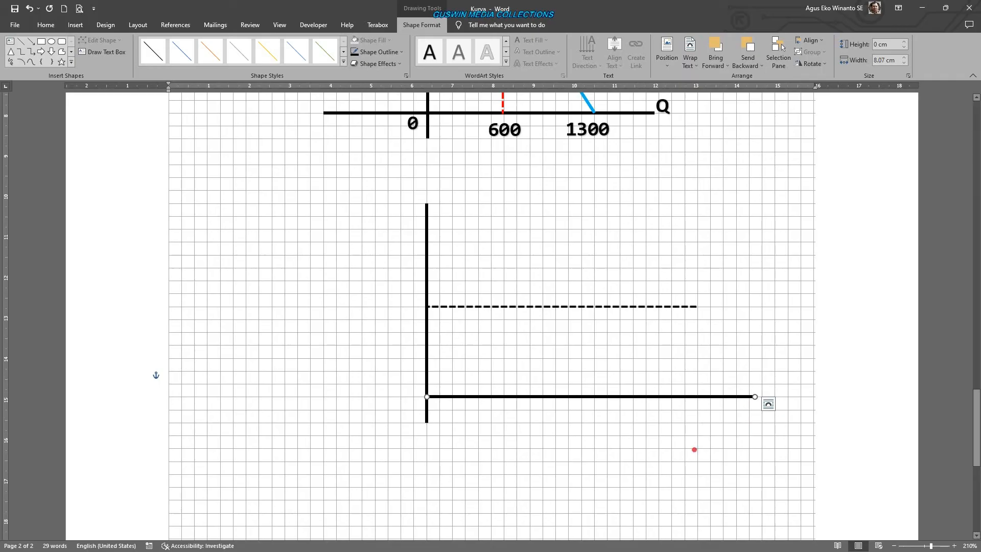
left_click(693, 450)
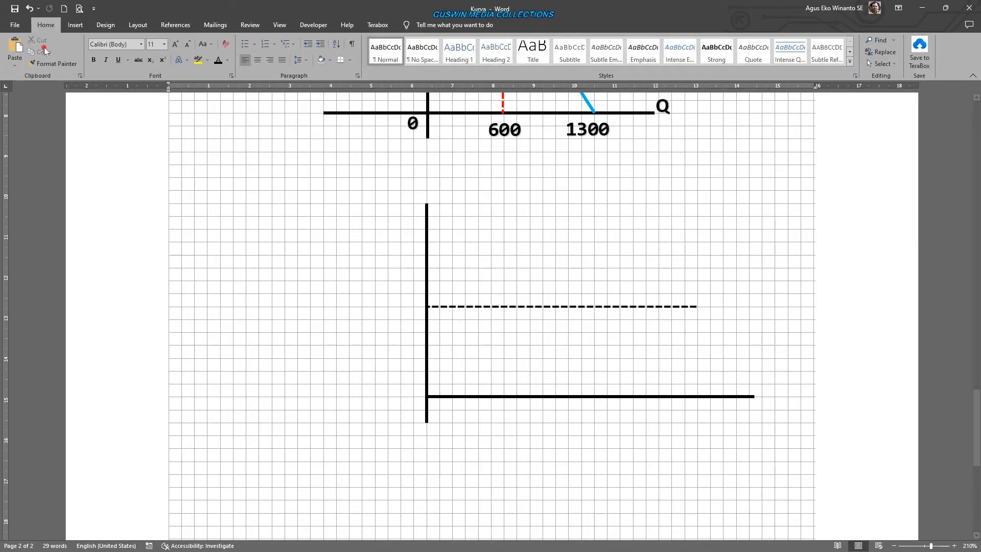
- Draw a wave about 6.34 cm wide and 3.26 cm high with the Curve tool, starting low on the vertical axis and oscillating around the dashed line
left_click(76, 25)
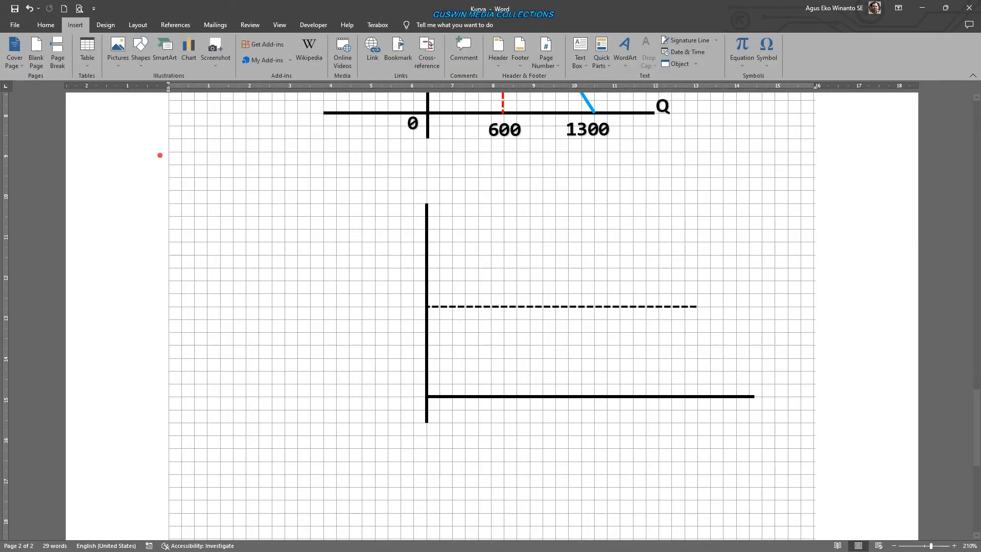
left_click(141, 51)
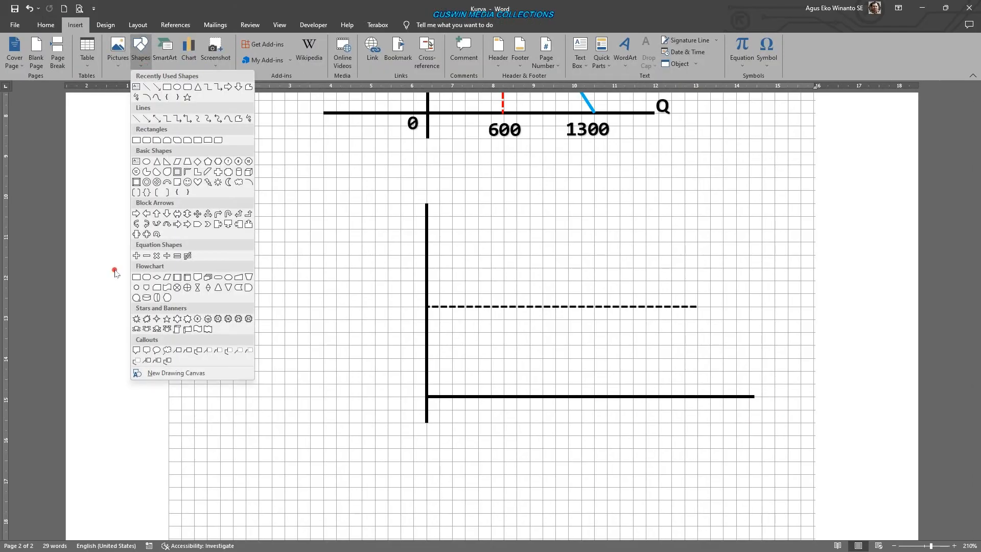
left_click(157, 97)
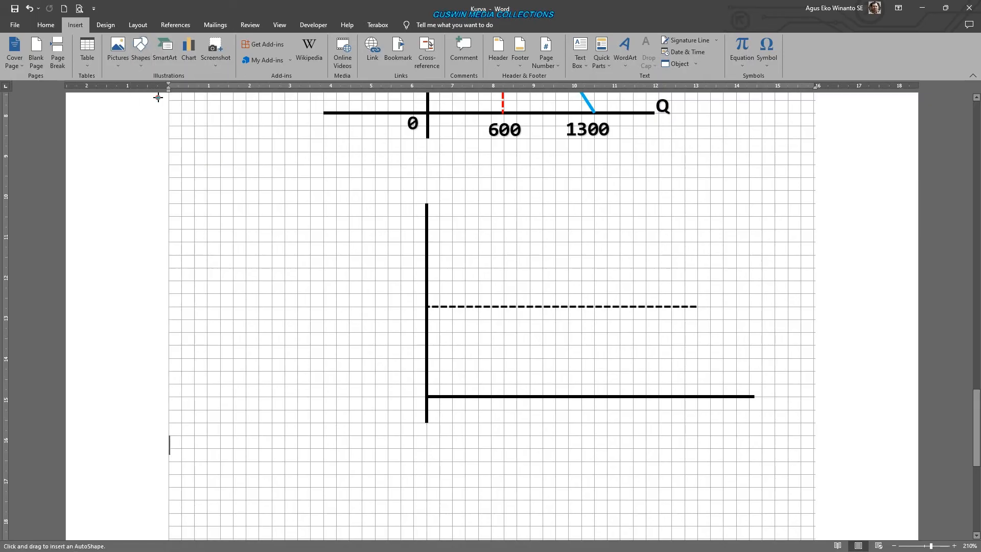
left_click(428, 369)
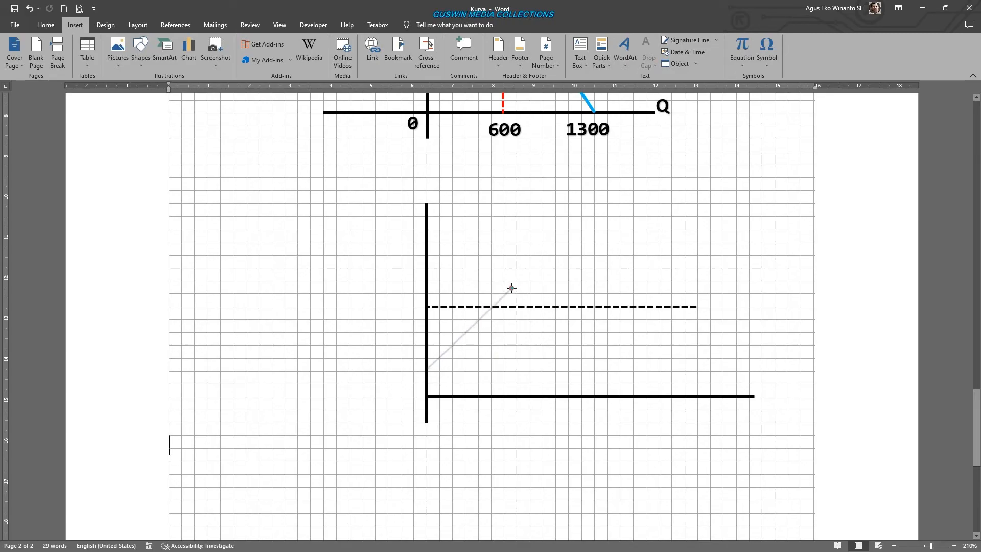
left_click(520, 243)
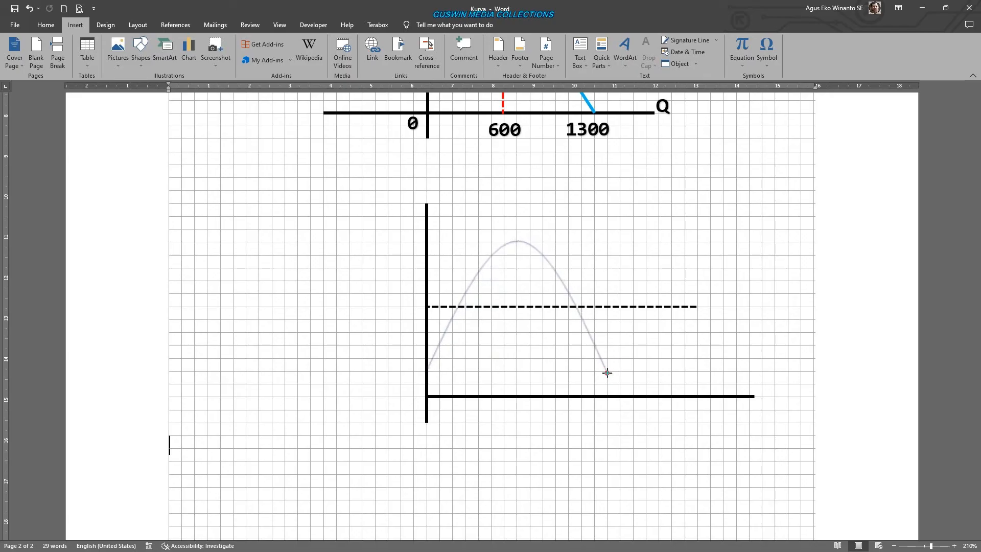
left_click(608, 373)
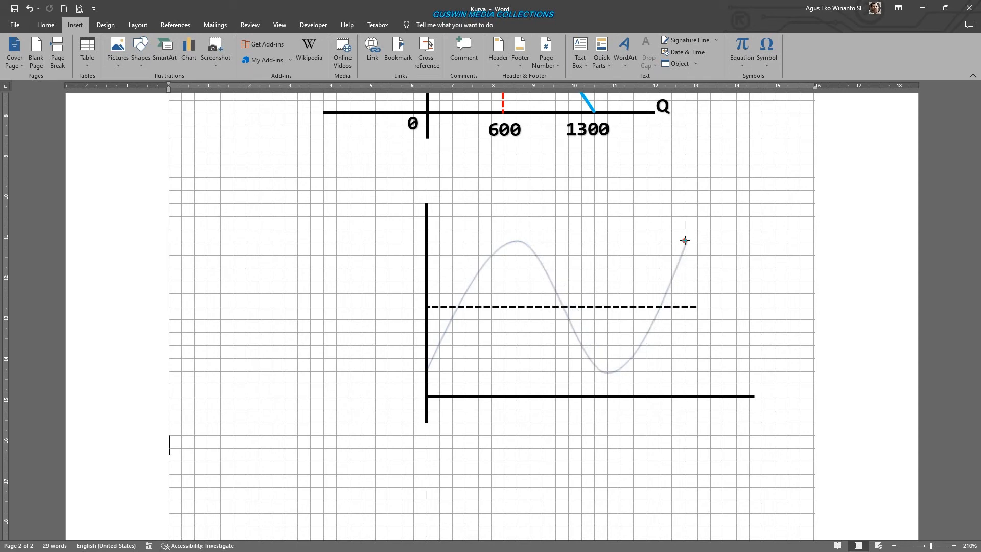
double_click(684, 240)
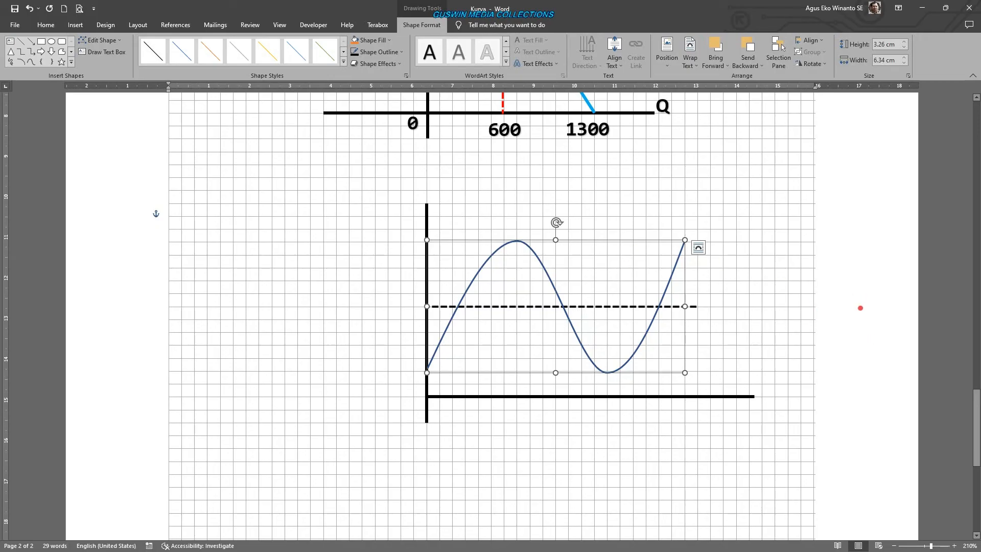
left_click(860, 308)
- Set the wave curve's outline to dark red with a weight of 1½ pt
left_click(641, 344)
left_click(379, 52)
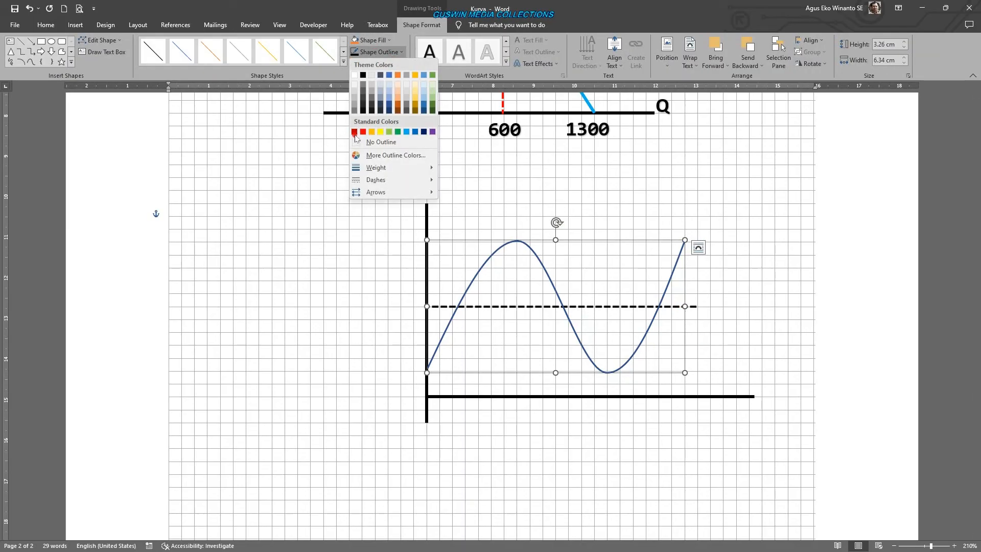
left_click(354, 131)
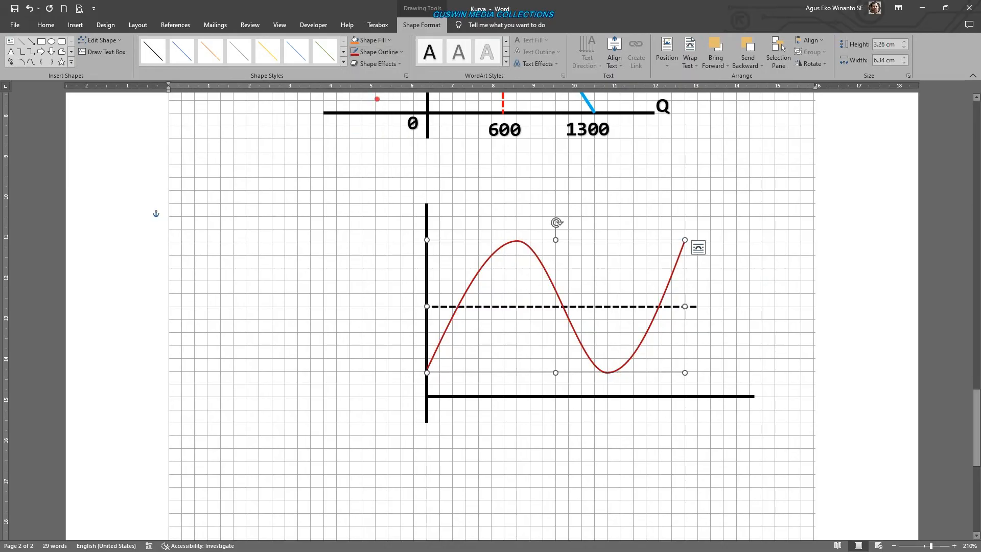
left_click(379, 52)
mouse_move(403, 169)
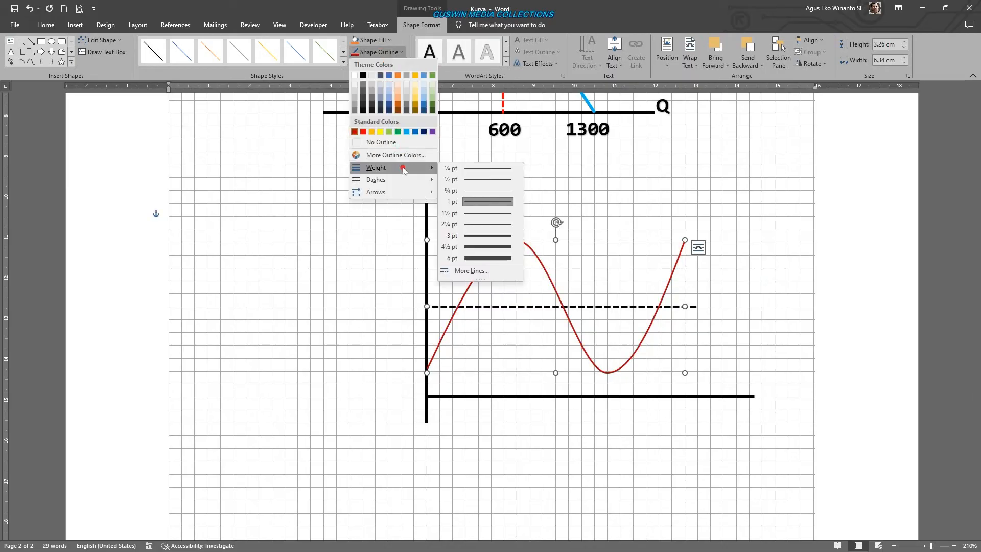
left_click(488, 213)
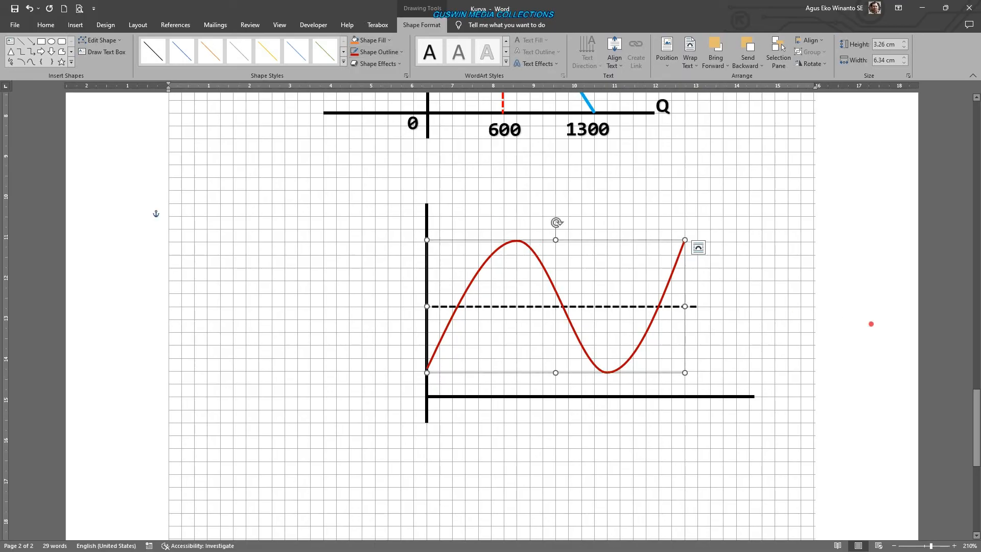
left_click(843, 323)
- Edit the wave's points, raising its trough to just below the dashed line and moving its end point inward and slightly up
scroll(817, 368, "up", 4, "ctrl")
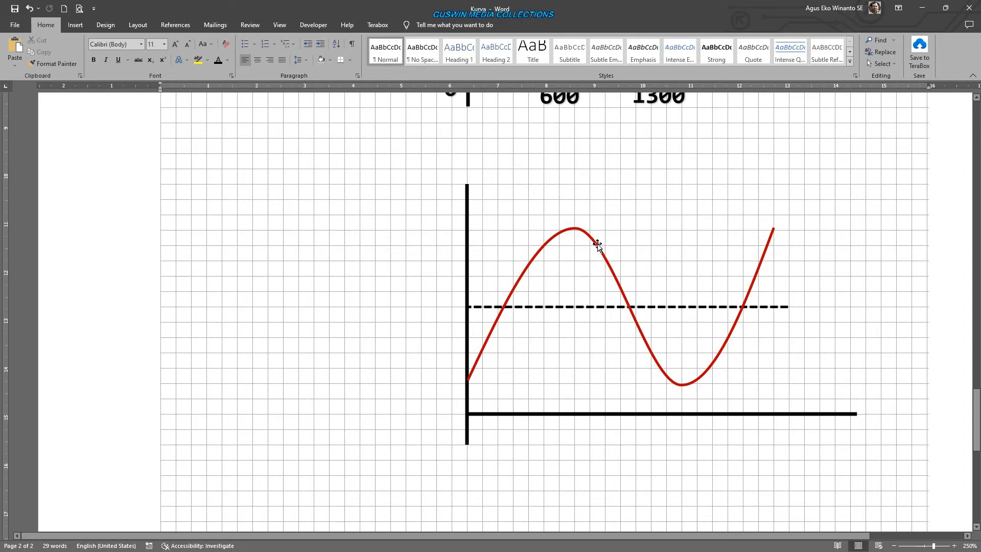
left_click(597, 246)
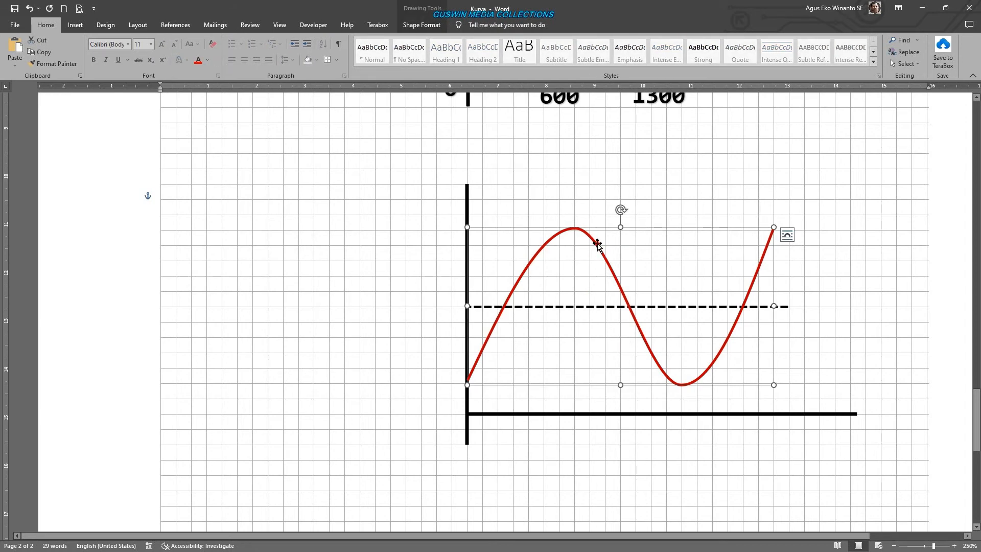
left_click(422, 25)
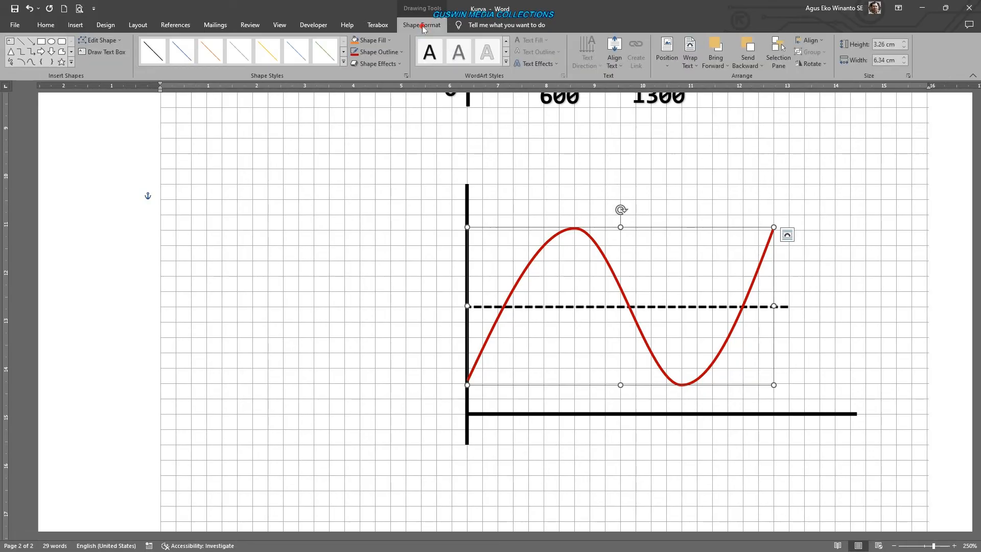
left_click(102, 40)
left_click(102, 67)
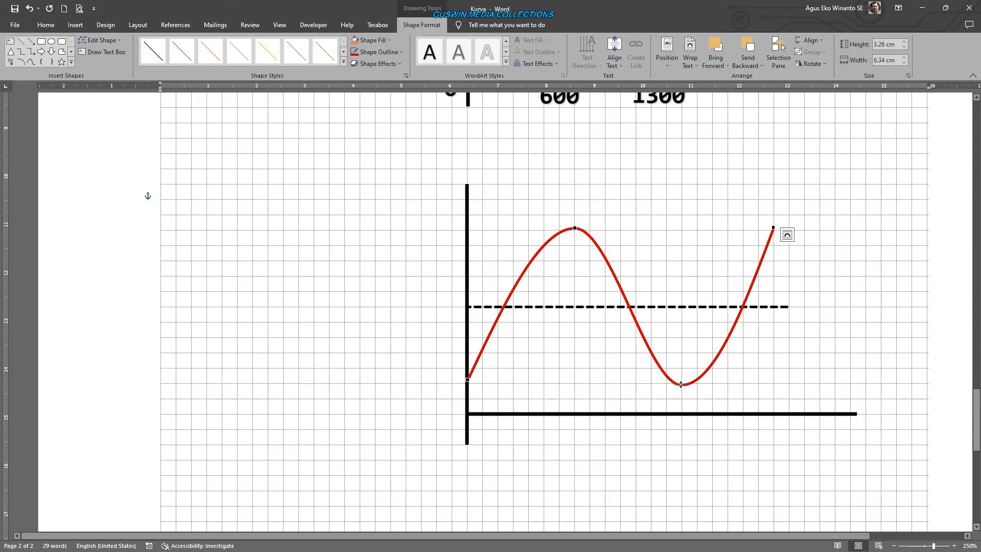
left_click_drag(680, 385, 681, 337)
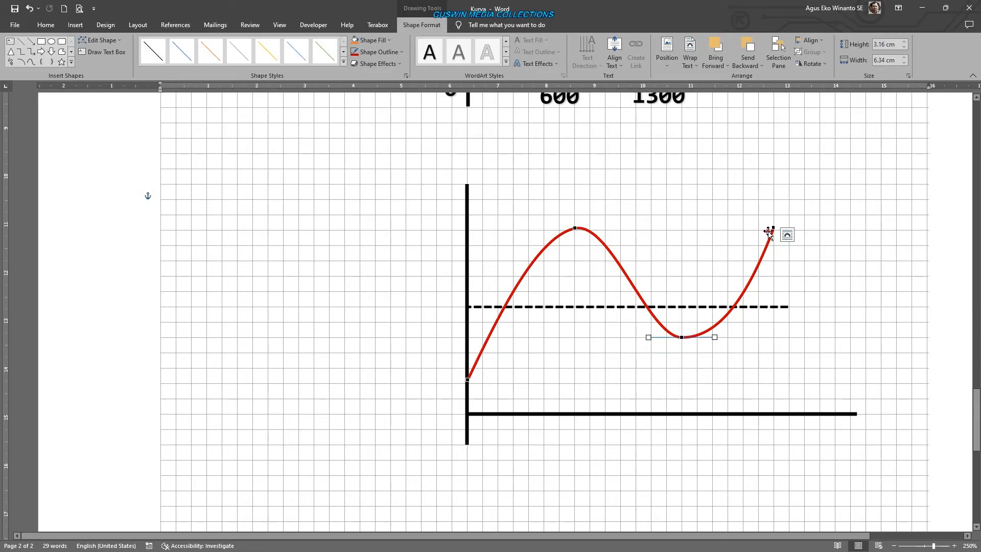
left_click_drag(768, 236, 741, 214)
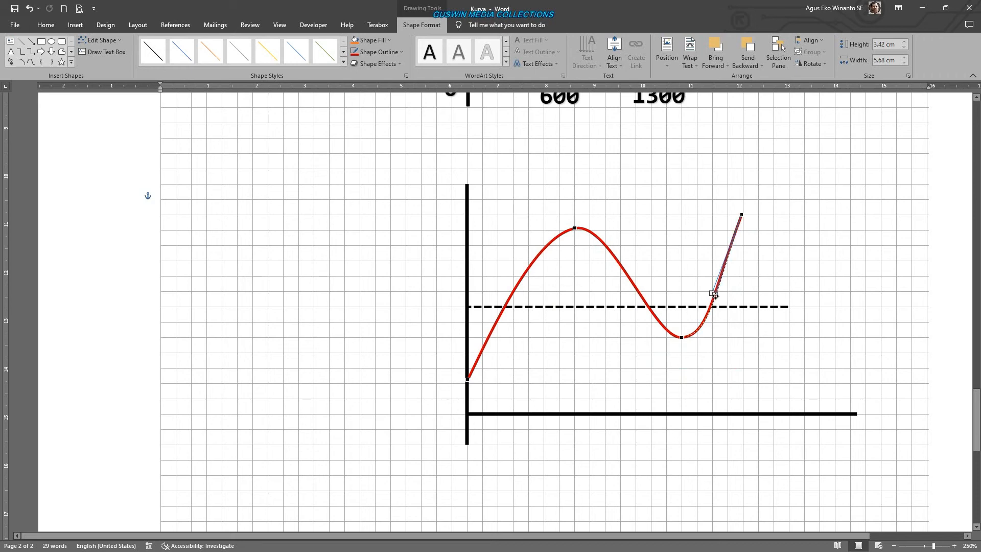
left_click_drag(712, 292, 715, 294)
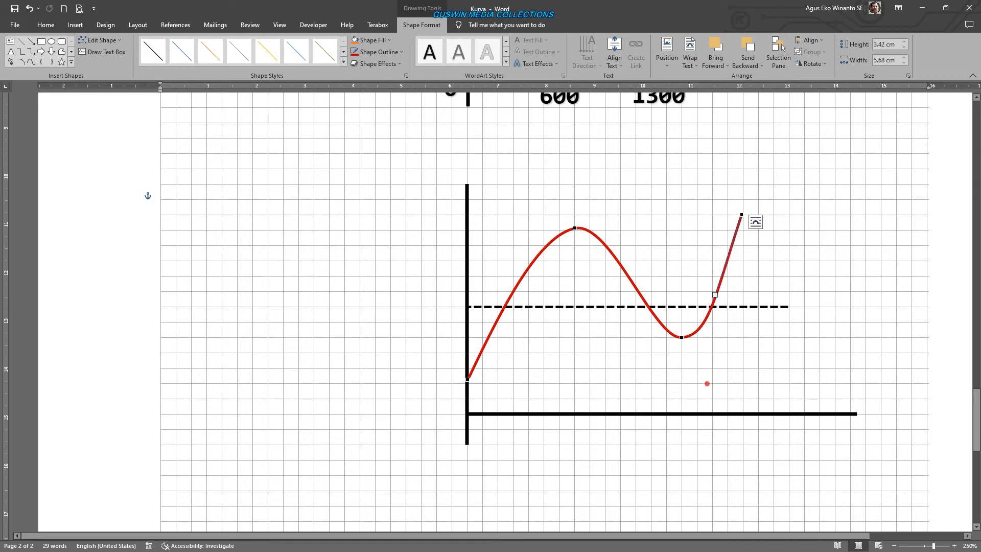
- Move the wave's crest point closer to the trough and level its tangent handles horizontally
left_click(575, 229)
left_click_drag(575, 228, 604, 232)
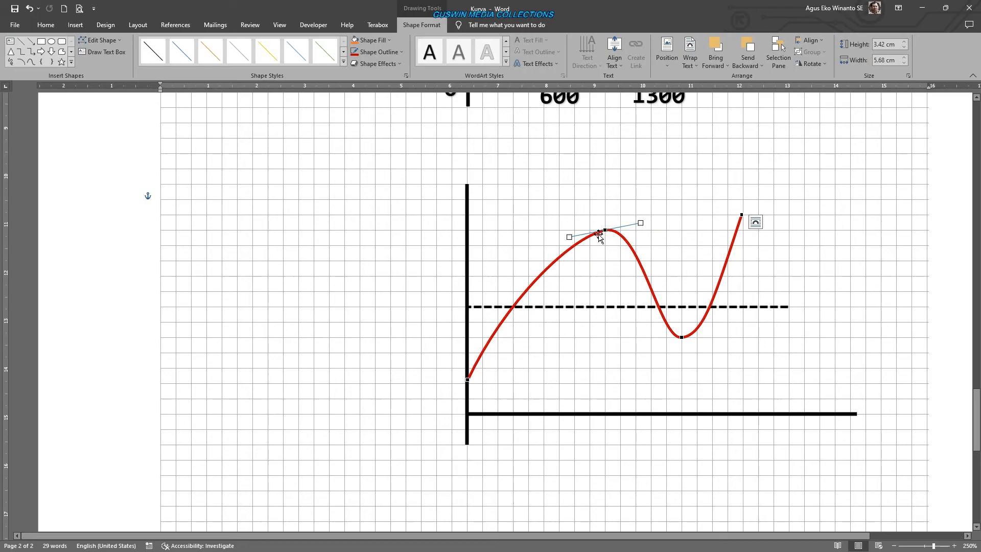
left_click_drag(641, 223, 647, 230)
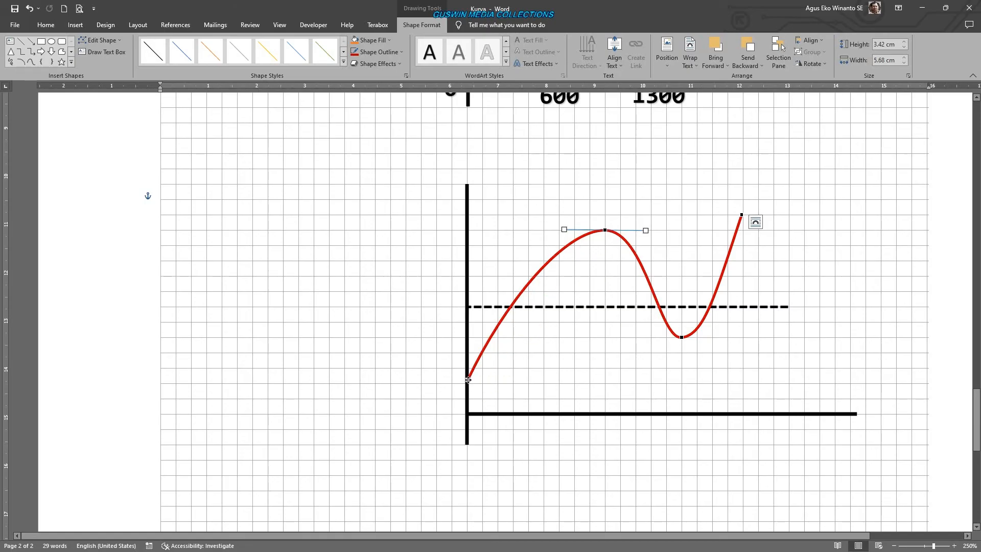
- Raise the red wave's start point along the vertical axis and adjust its tangent handle to flatten the initial rise
left_click_drag(468, 379, 467, 353)
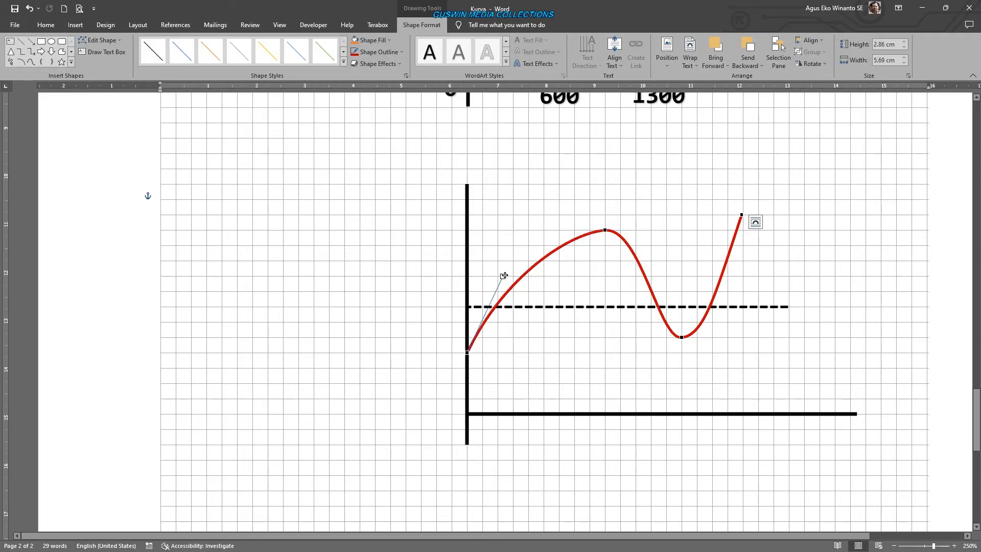
left_click_drag(504, 275, 513, 281)
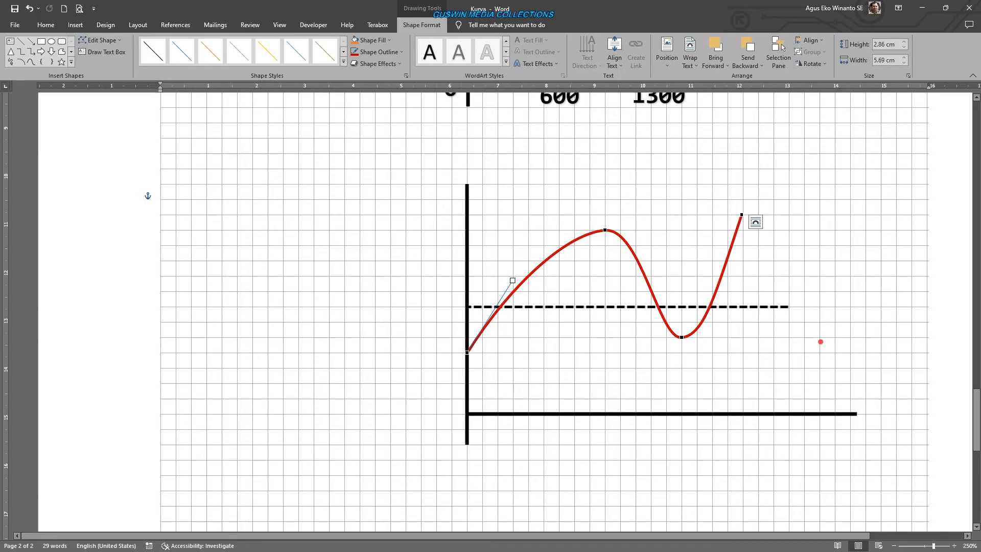
left_click(819, 345)
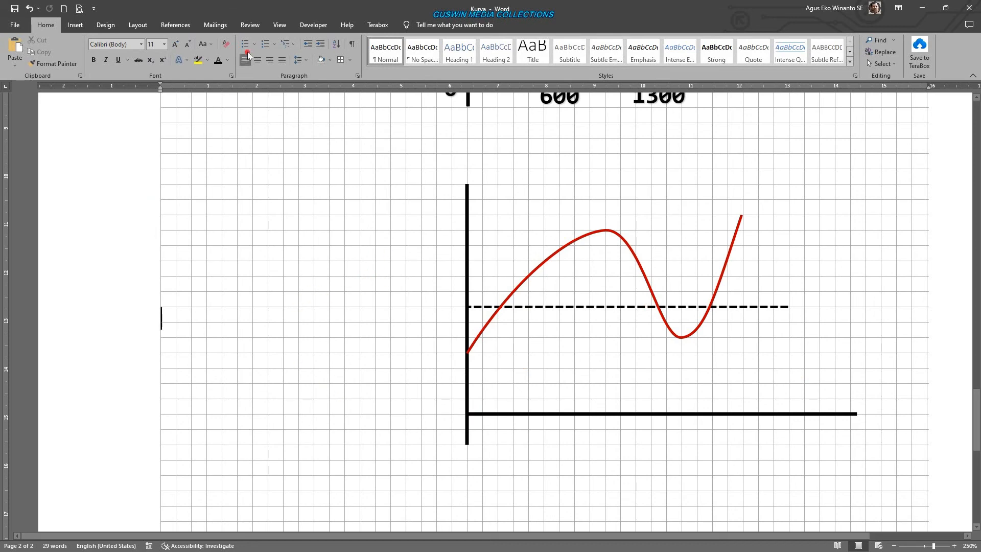
- Insert a circle about 0.13 cm across beside the wave graph, with no outline and a black fill
left_click(75, 25)
left_click(141, 51)
left_click(137, 121)
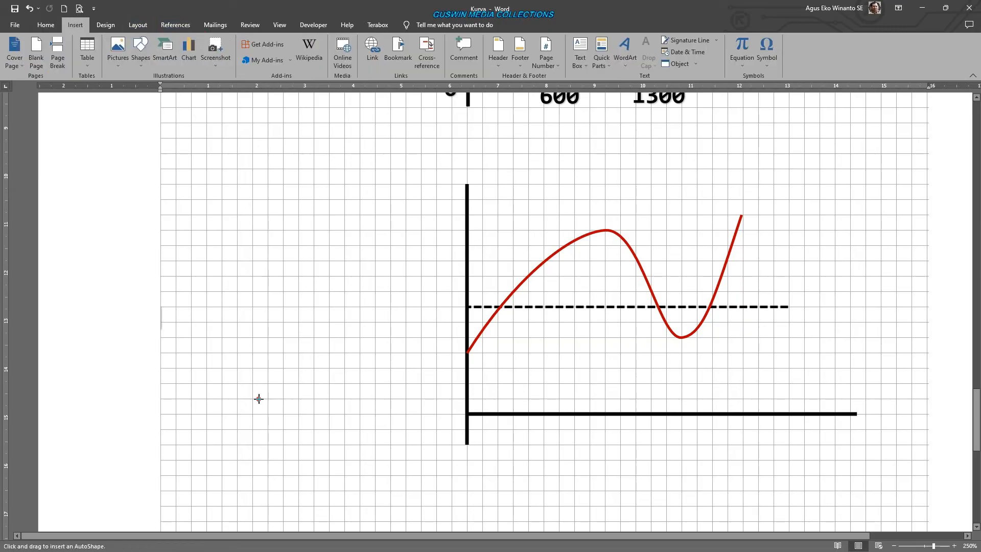
left_click(254, 365)
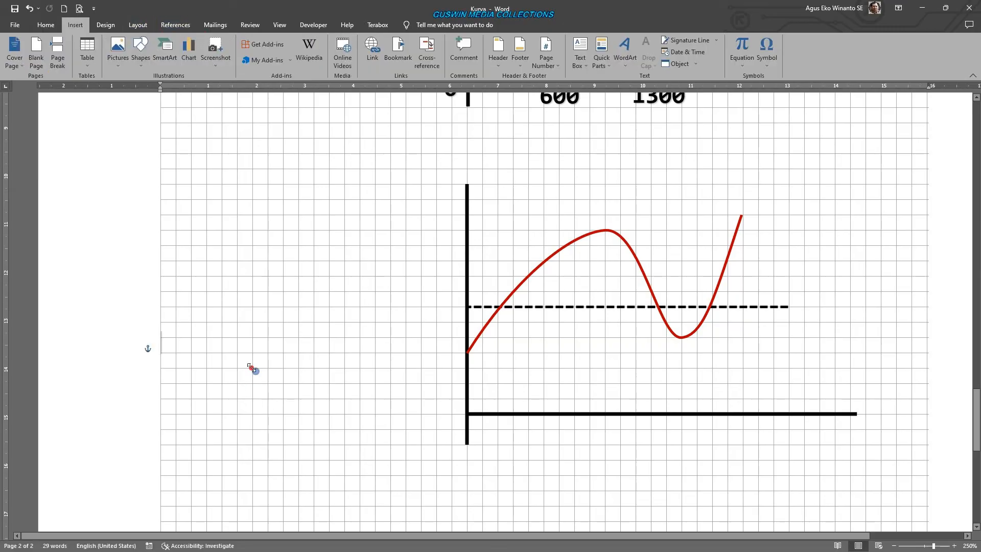
left_click(379, 52)
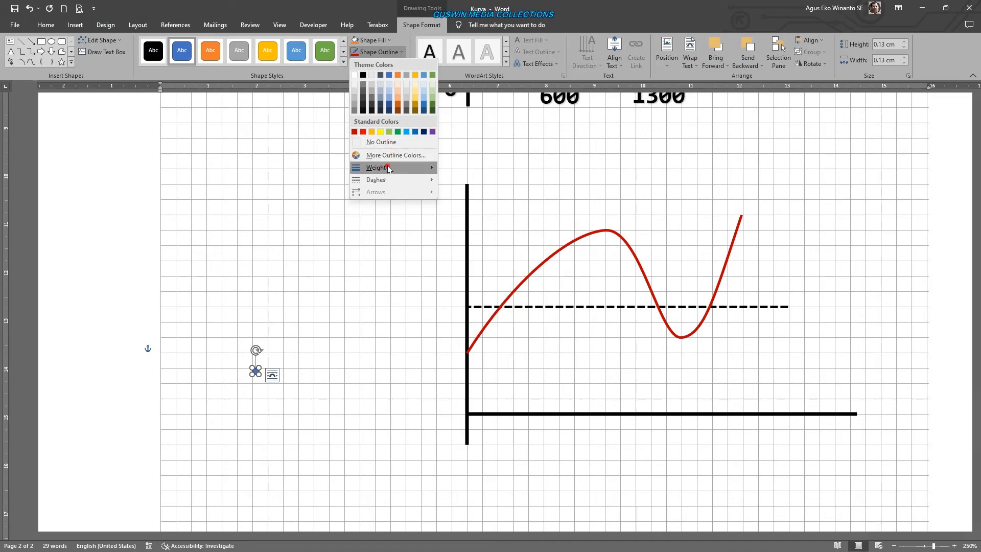
left_click(391, 143)
left_click(375, 43)
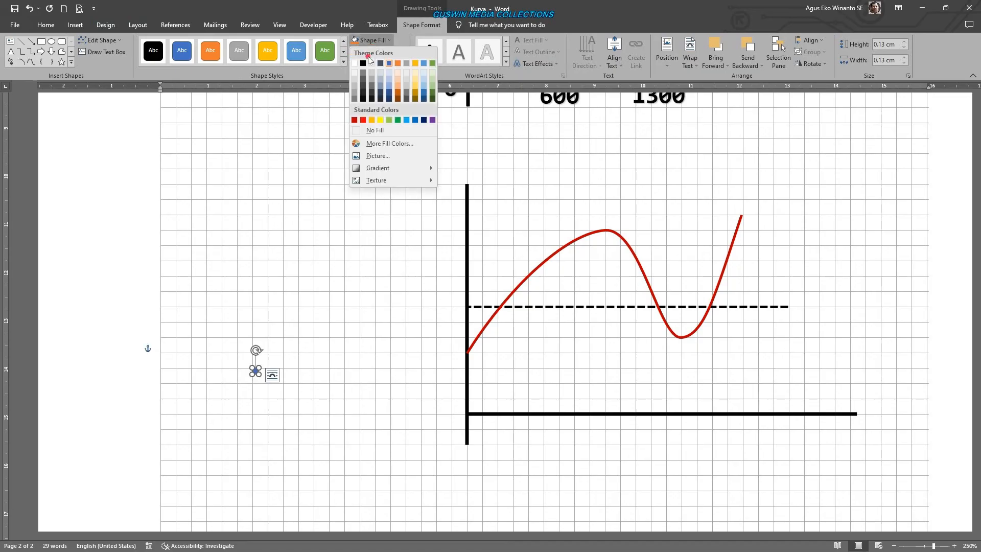
left_click(366, 63)
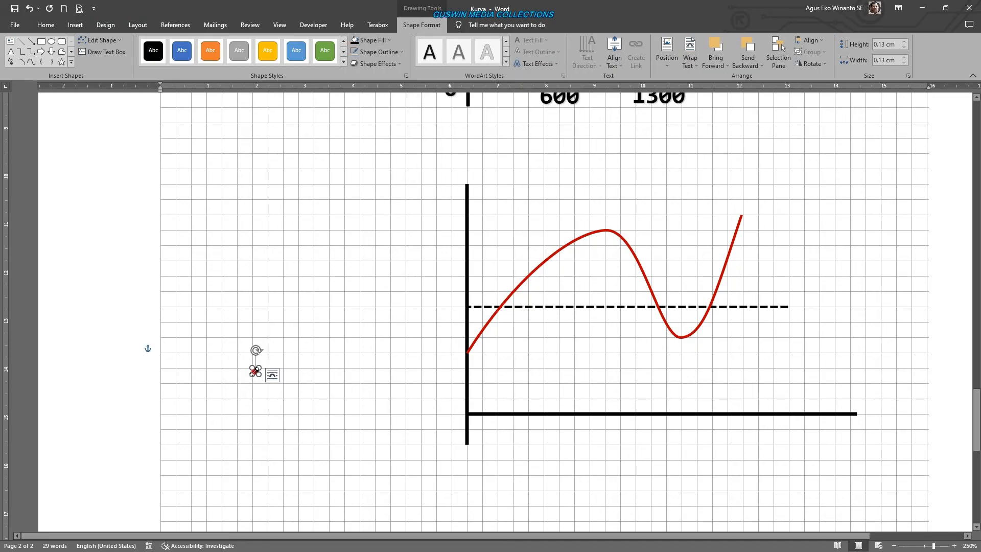
- Move the black dot to the empty grid area below the wave graph's horizontal axis
scroll(510, 350, "down", 5)
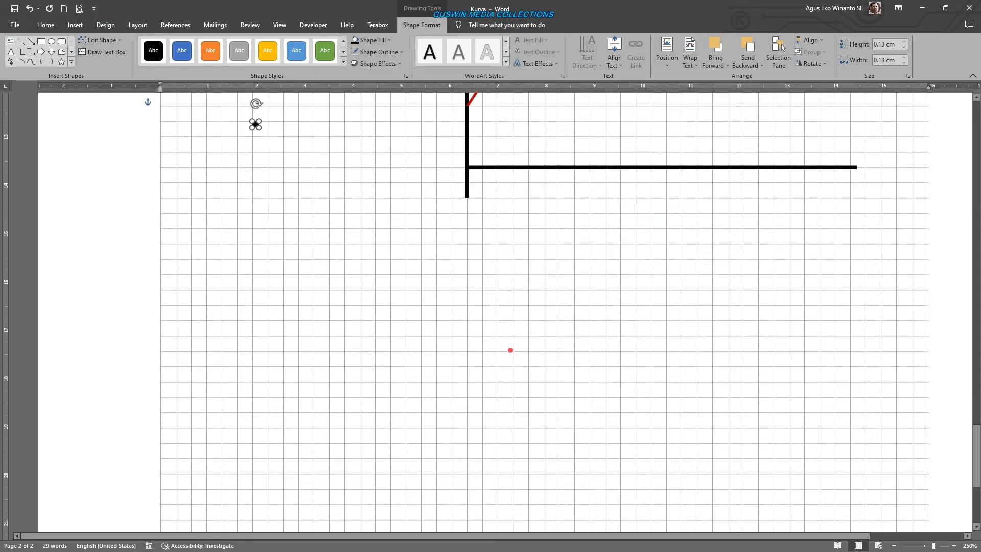
scroll(510, 350, "up", 4)
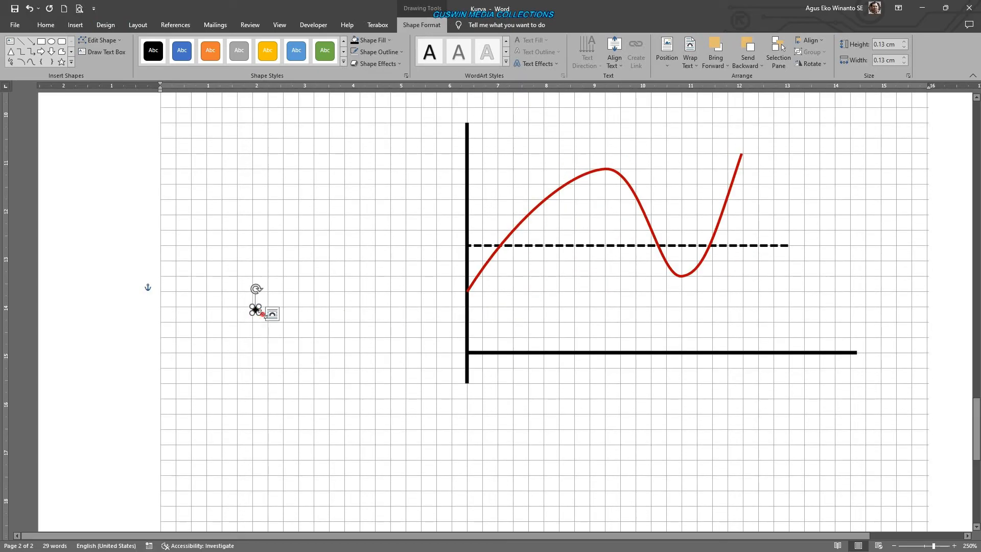
left_click(281, 349)
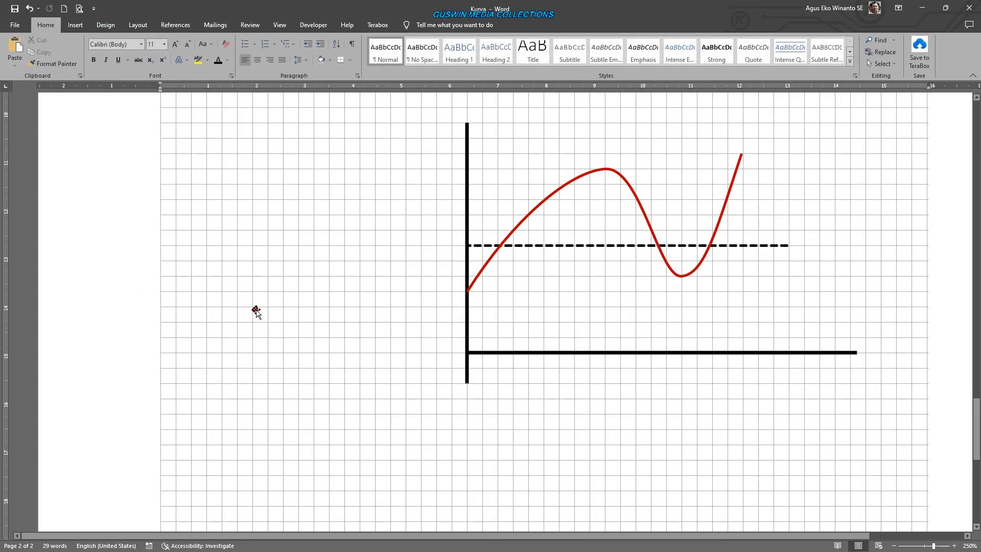
left_click_drag(256, 310, 627, 445)
scroll(652, 430, "down", 6)
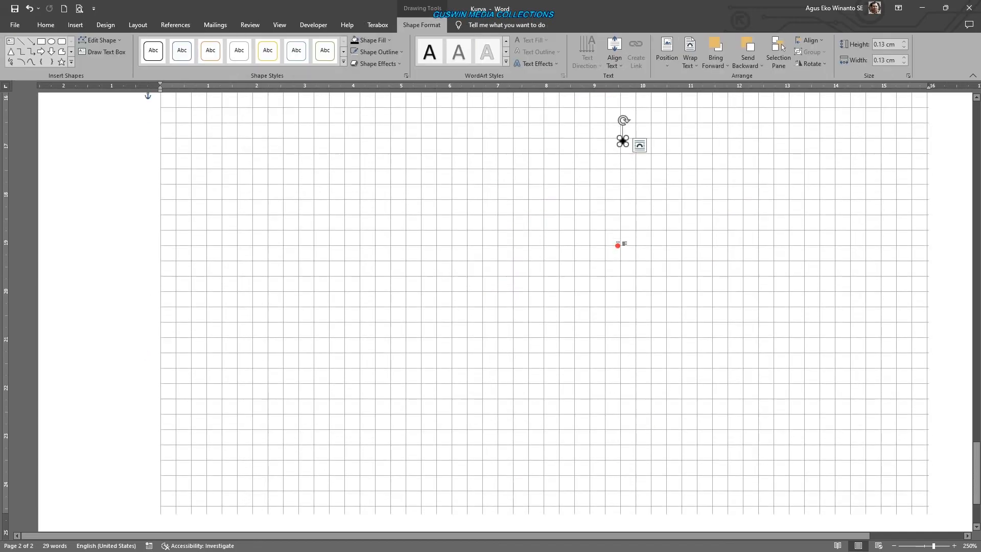
- Duplicate the dot twice, placing one copy down to the left and the other midway along the diagonal between them
key("ctrl+d")
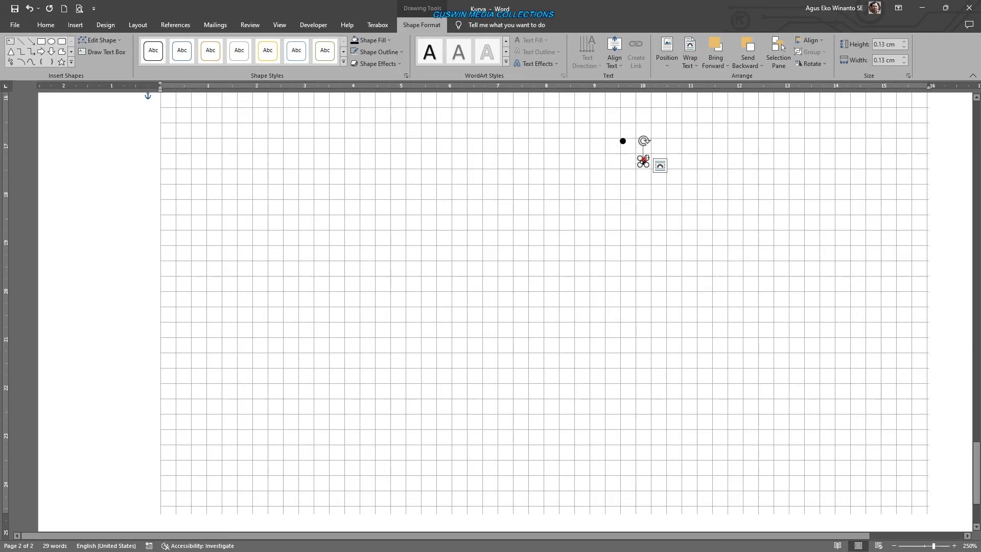
left_click(666, 223)
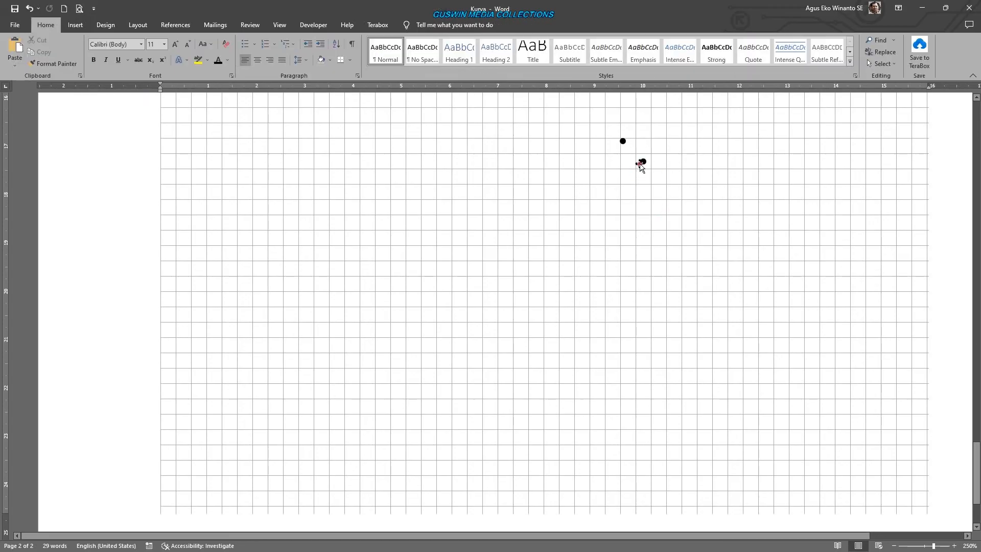
left_click_drag(641, 160, 524, 200)
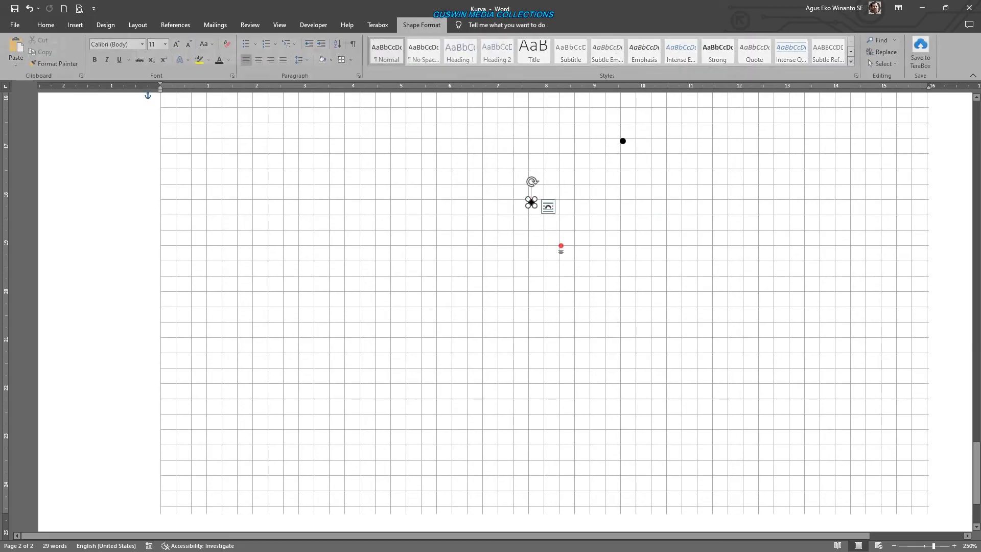
key("ctrl+d")
left_click(584, 289)
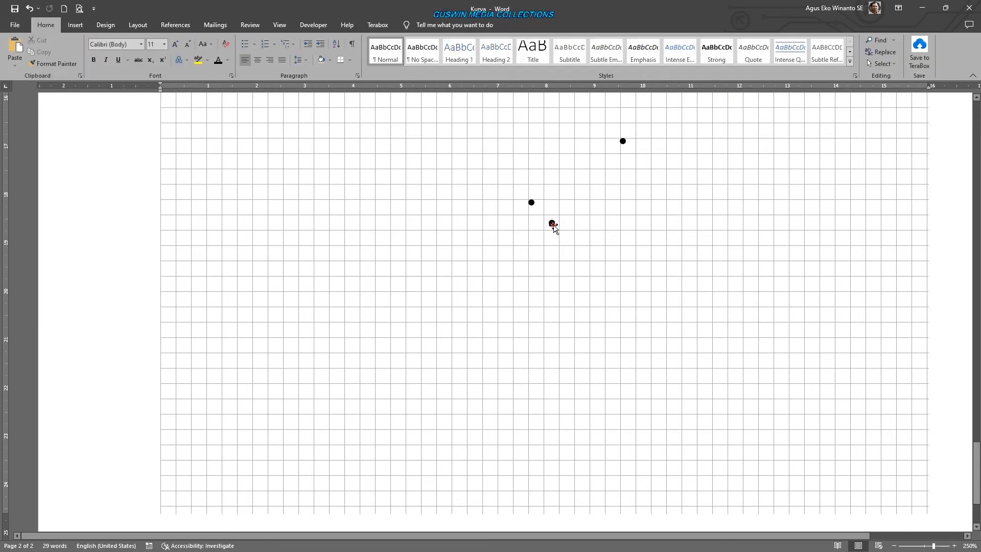
left_click_drag(551, 221, 585, 182)
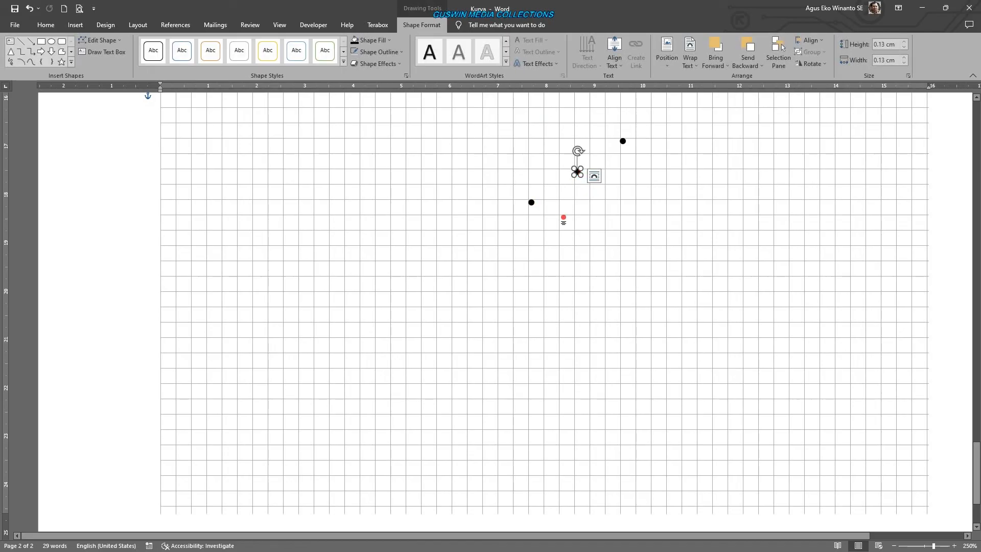
- Duplicate the middle dot and place the copy to the right of and slightly below the topmost dot
key("ctrl+d")
left_click_drag(599, 197, 698, 199)
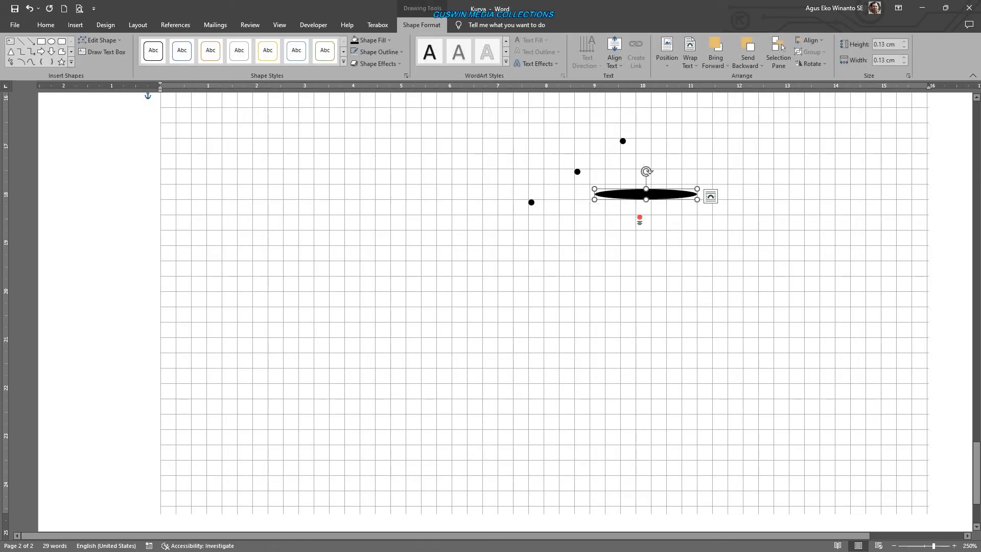
left_click(29, 8)
left_click(601, 202)
left_click(600, 194)
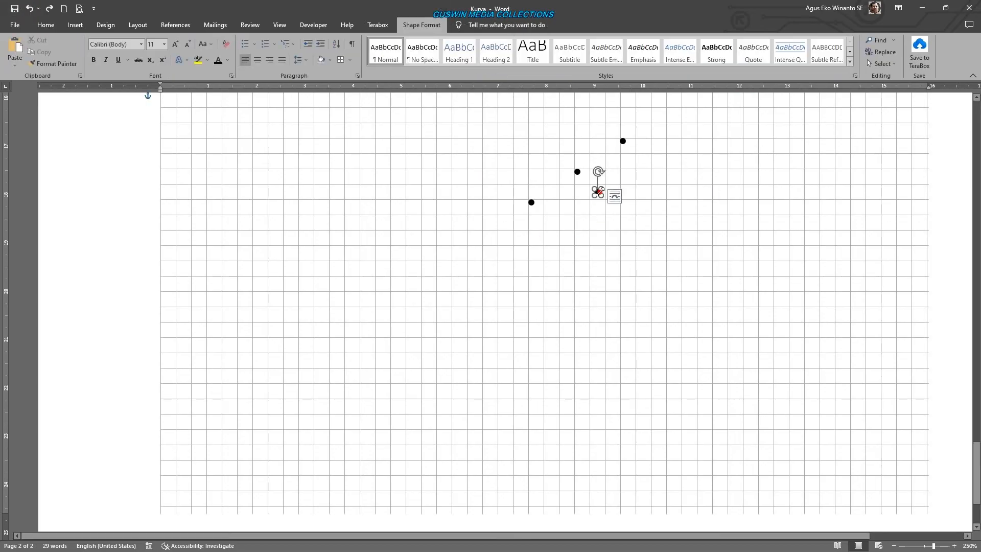
left_click(615, 212)
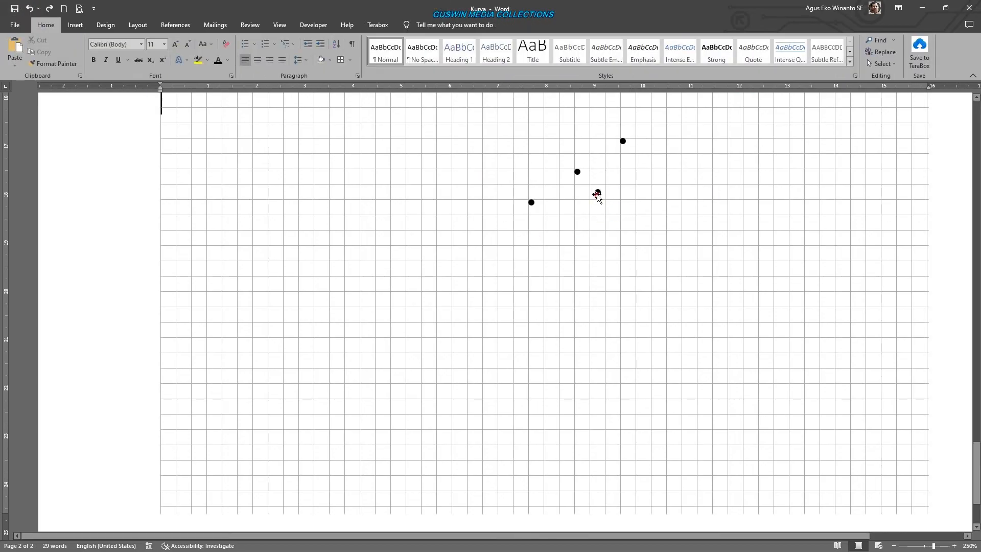
left_click_drag(599, 193, 701, 171)
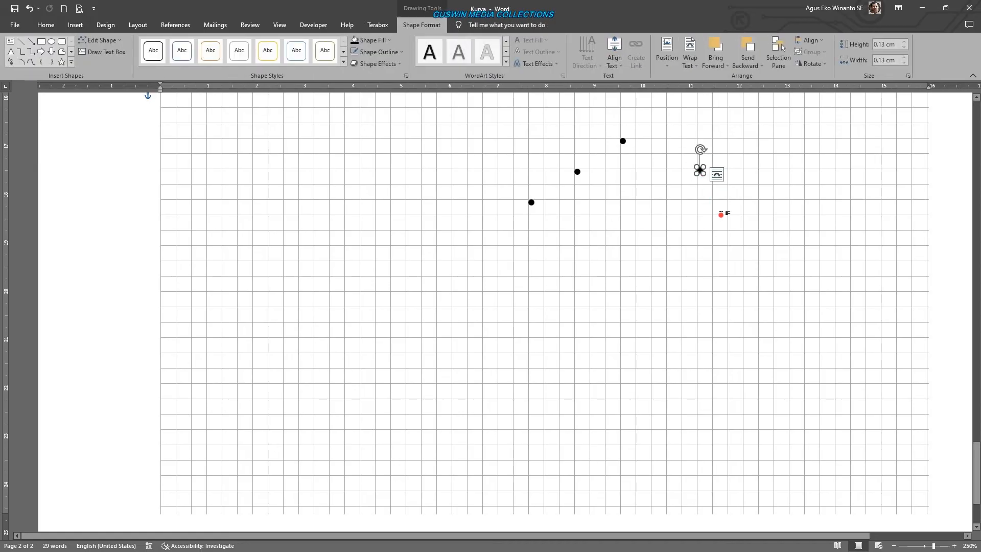
- Duplicate the rightmost dot to add a fifth dot just below and to the right of it
key("ctrl+d")
left_click(730, 228)
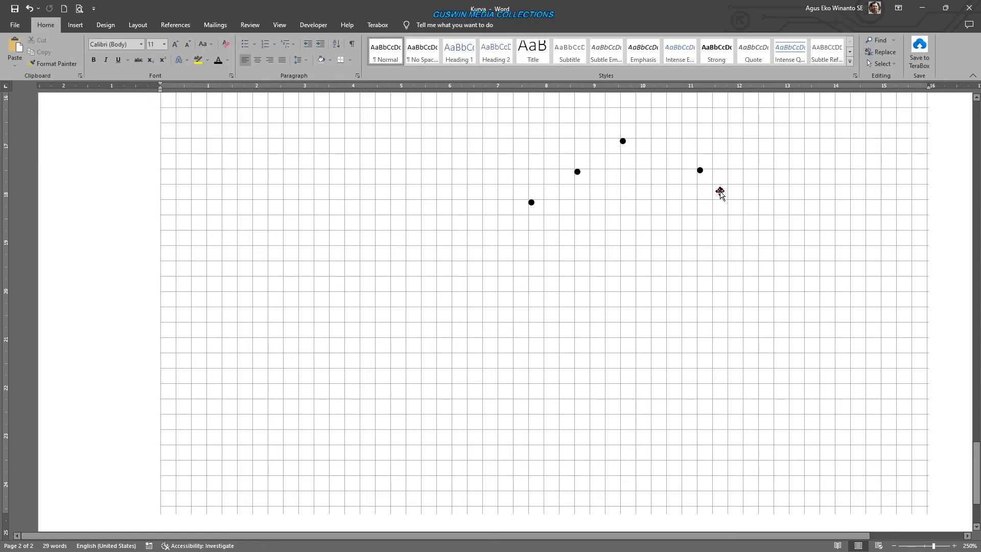
left_click_drag(720, 191, 774, 155)
left_click(663, 266)
scroll(663, 265, "up", 7)
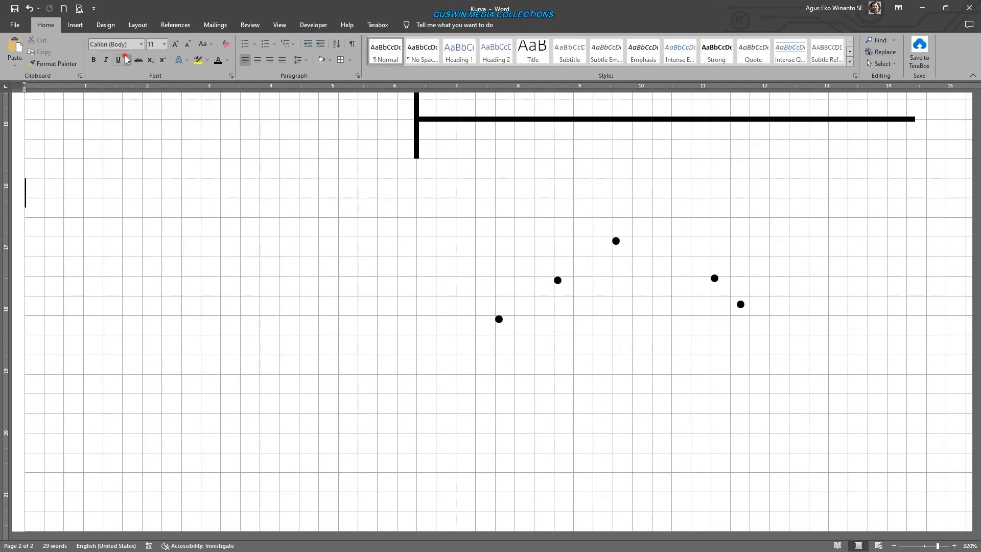
- Draw a curve through the five dots with the Curve tool, from the lower left dot over the top one, ending at the far right dot
left_click(76, 27)
left_click(140, 51)
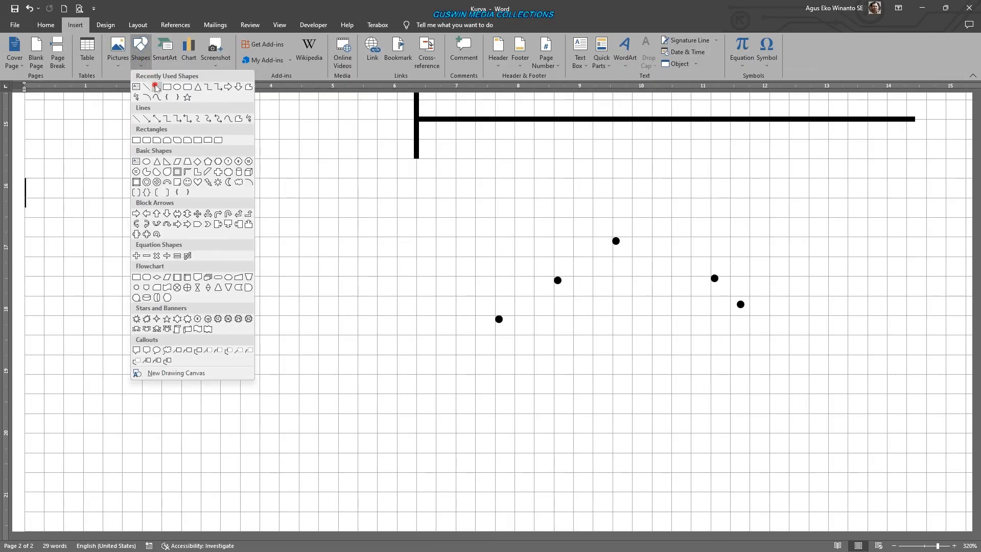
left_click(160, 102)
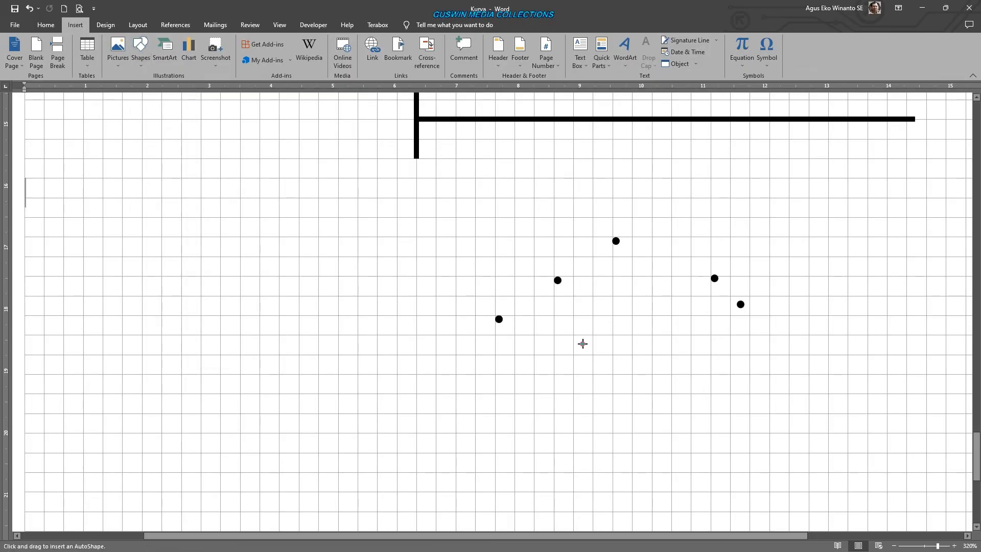
left_click(499, 319)
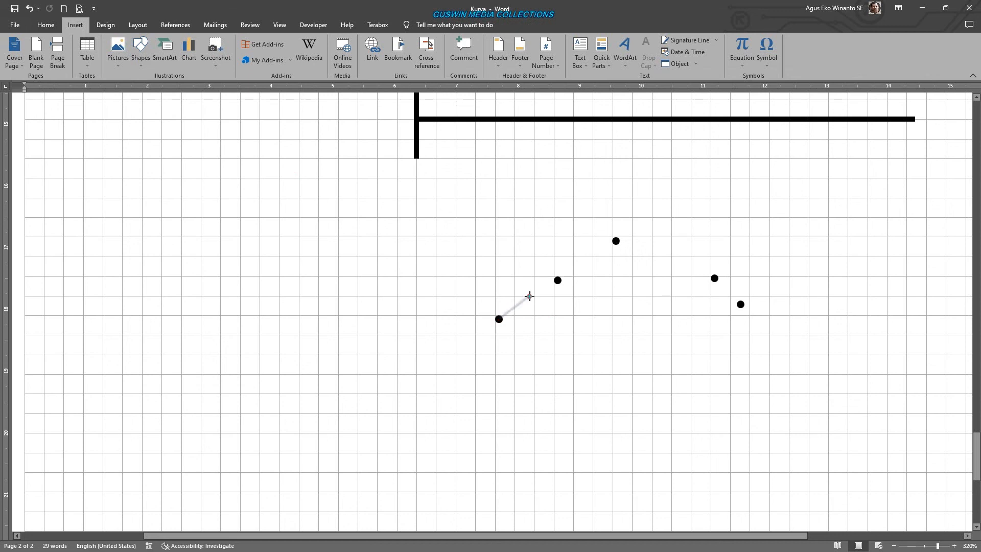
left_click(557, 280)
left_click(616, 240)
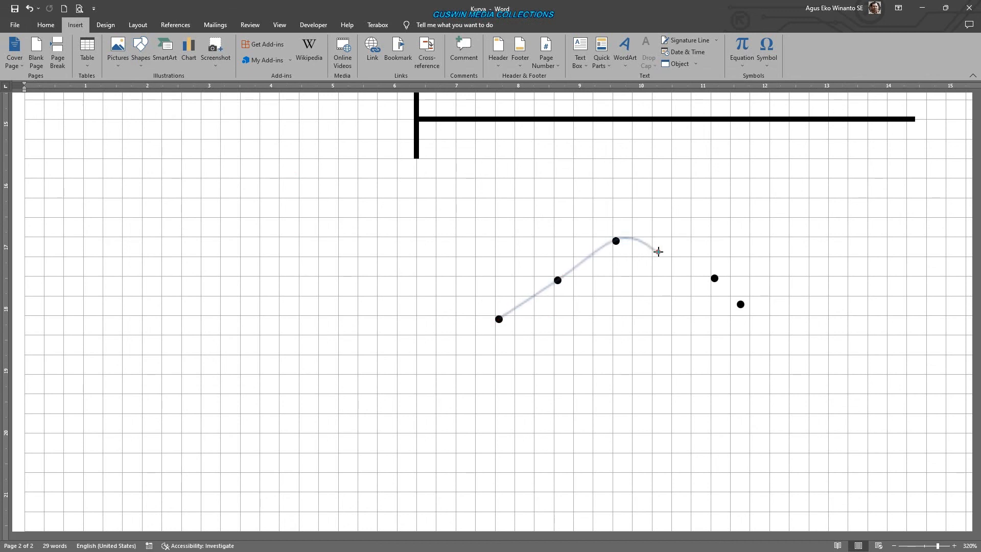
left_click(715, 279)
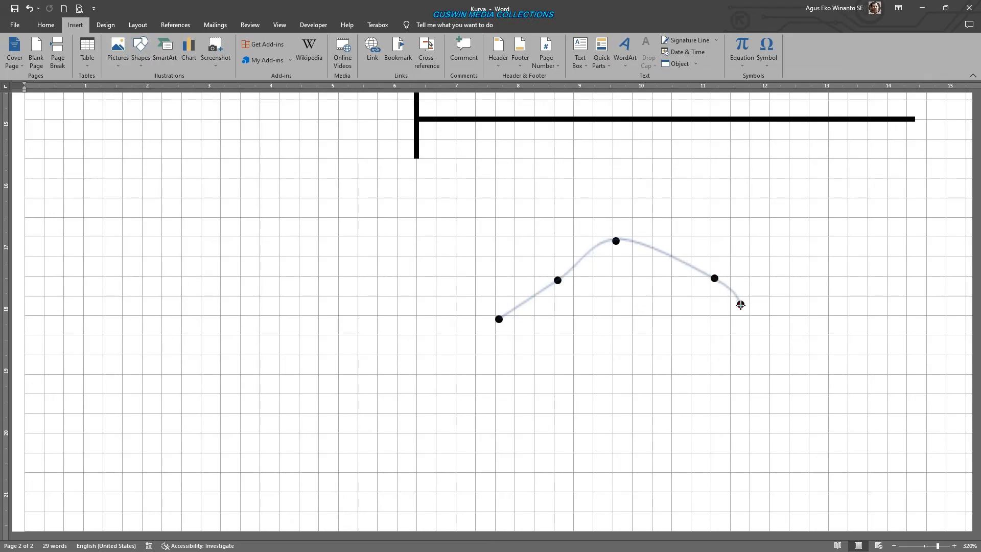
double_click(740, 305)
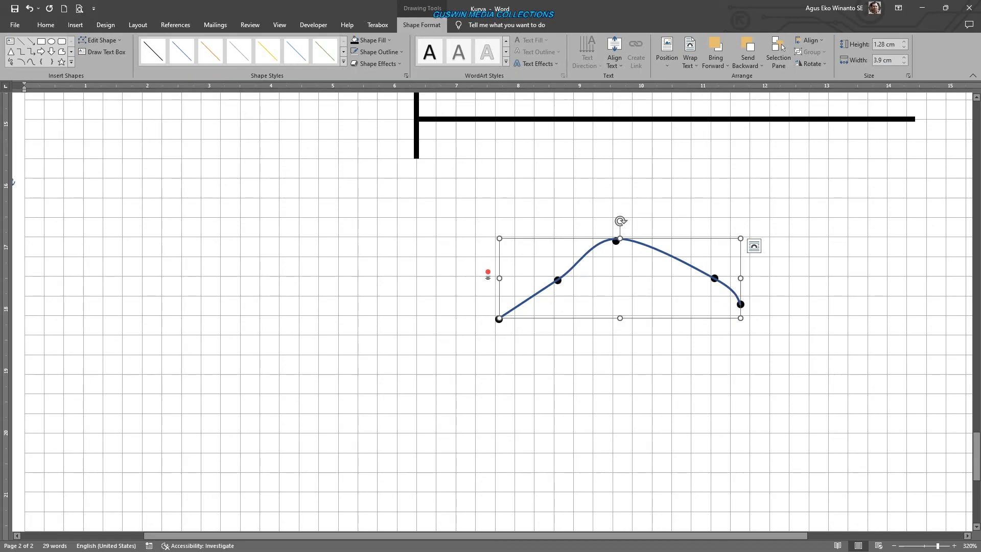
- Edit the curve's points, pulling the right end point's tangent handle up and inward
left_click(100, 40)
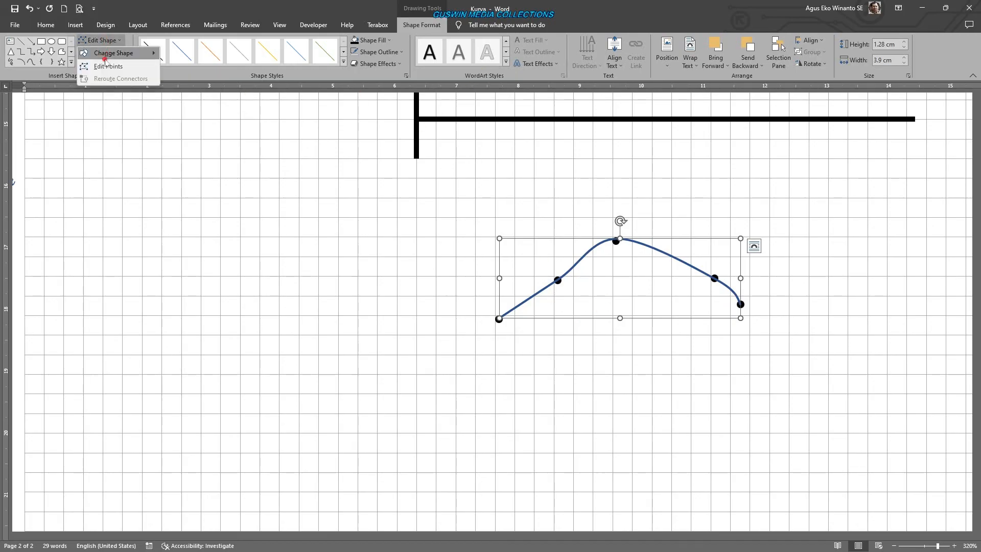
left_click(103, 67)
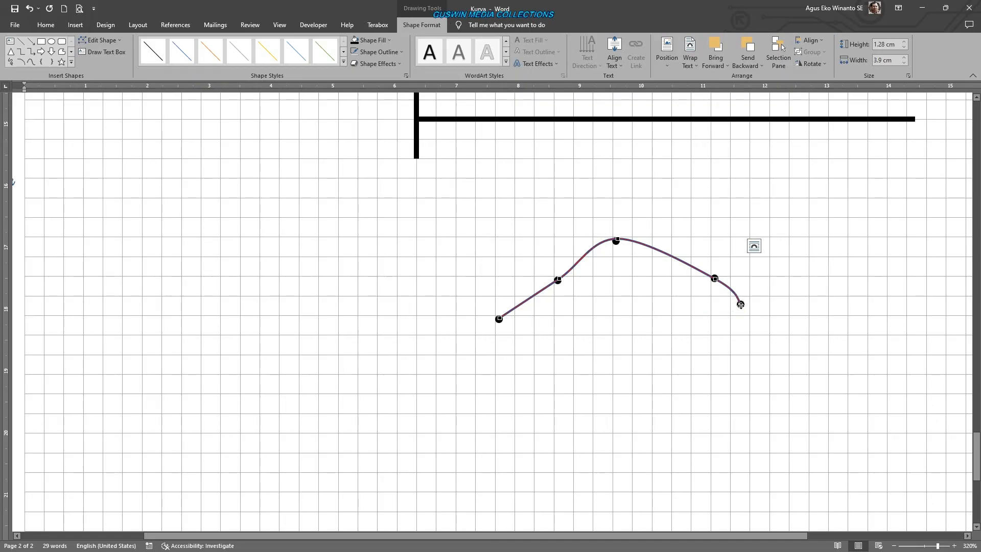
left_click(740, 305)
left_click_drag(742, 305, 744, 292)
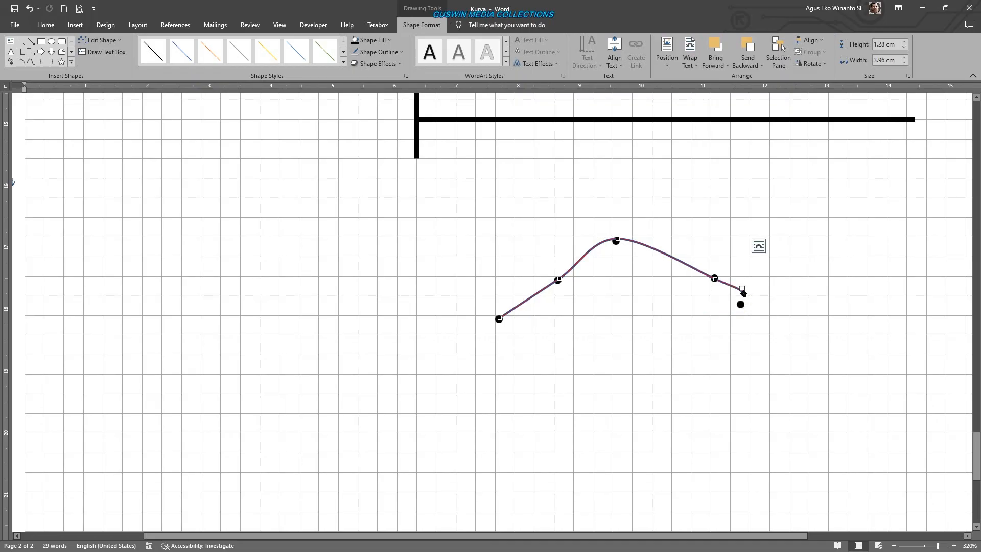
left_click(28, 8)
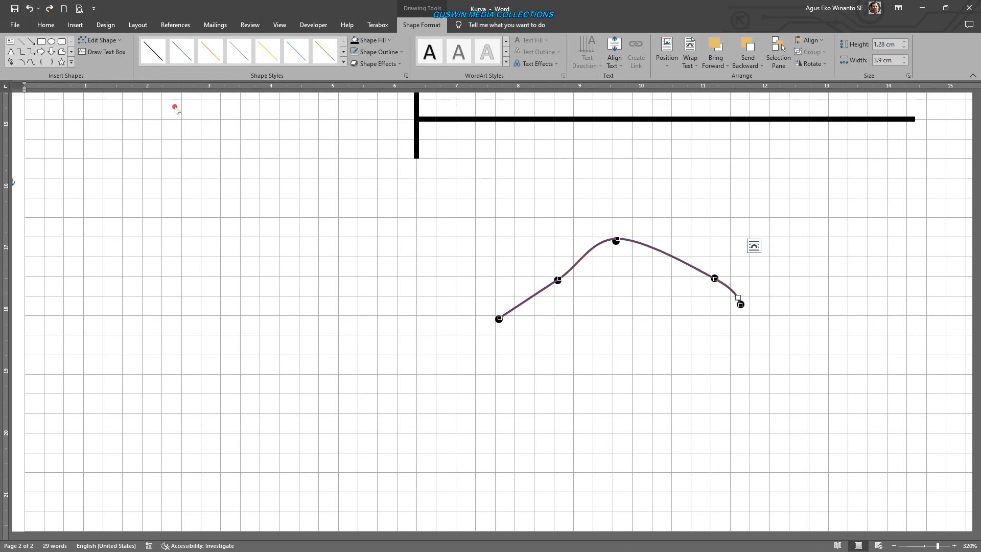
left_click_drag(737, 297, 725, 284)
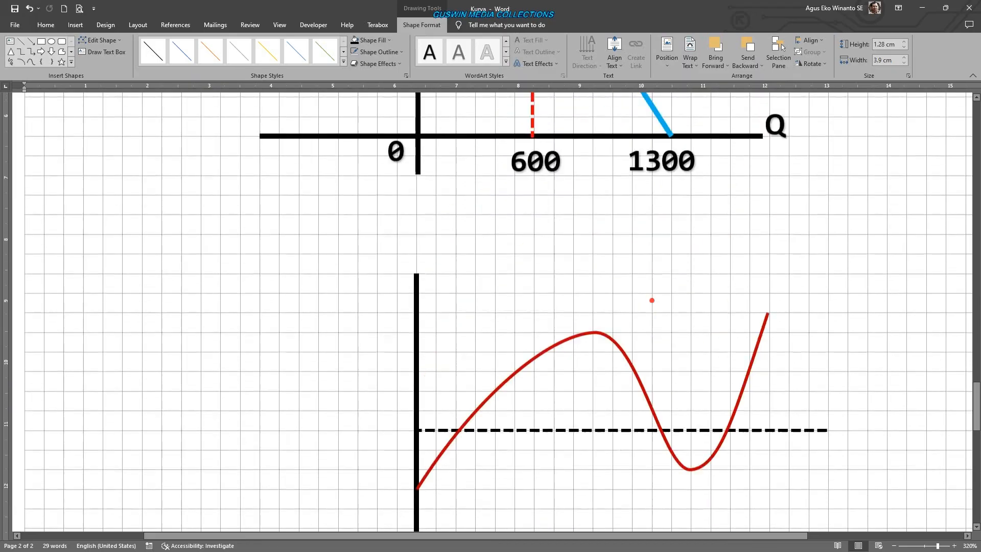
- Review the wave graph and the supply and demand graphs on both pages, up to the document's title
scroll(650, 299, "up", 5)
scroll(649, 297, "up", 4)
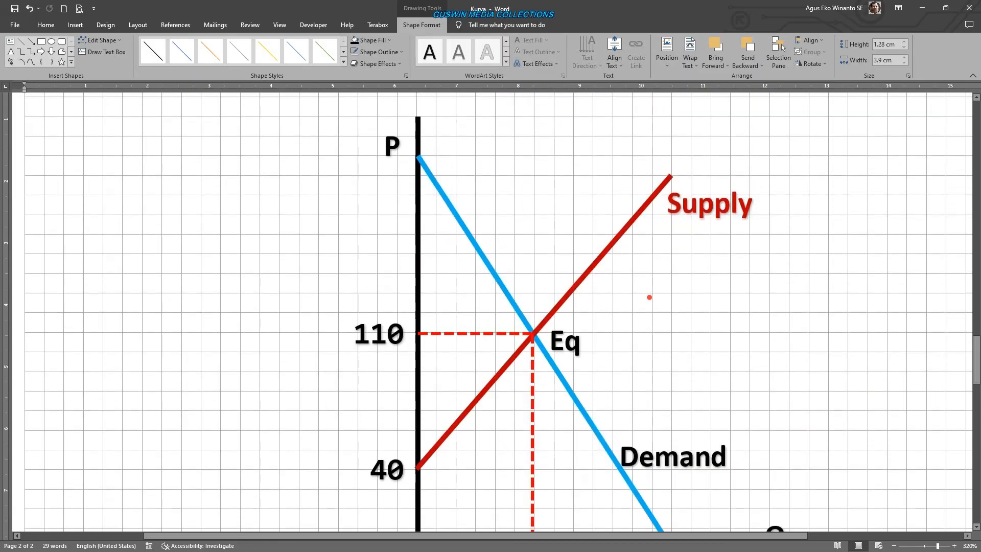
scroll(649, 297, "down", 12)
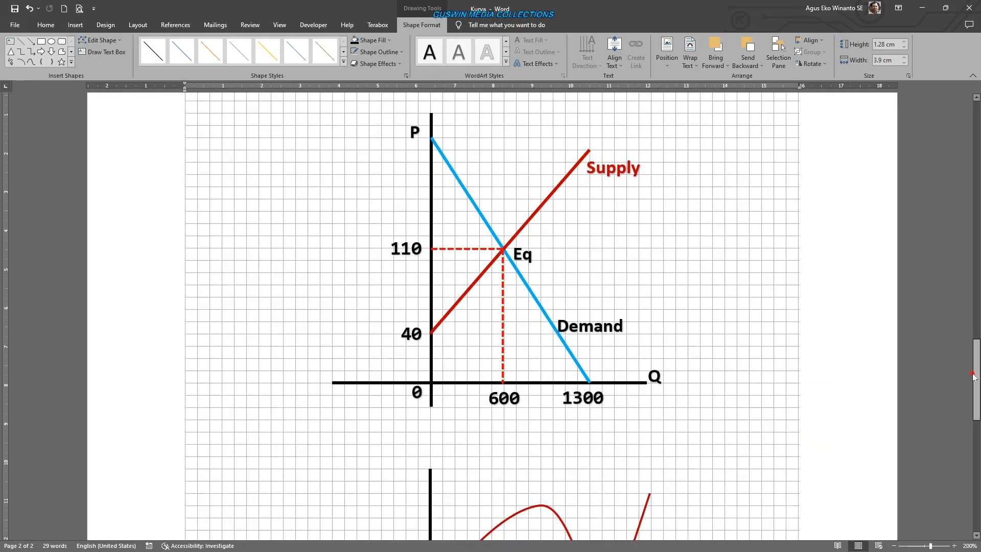
left_click_drag(978, 377, 958, 186)
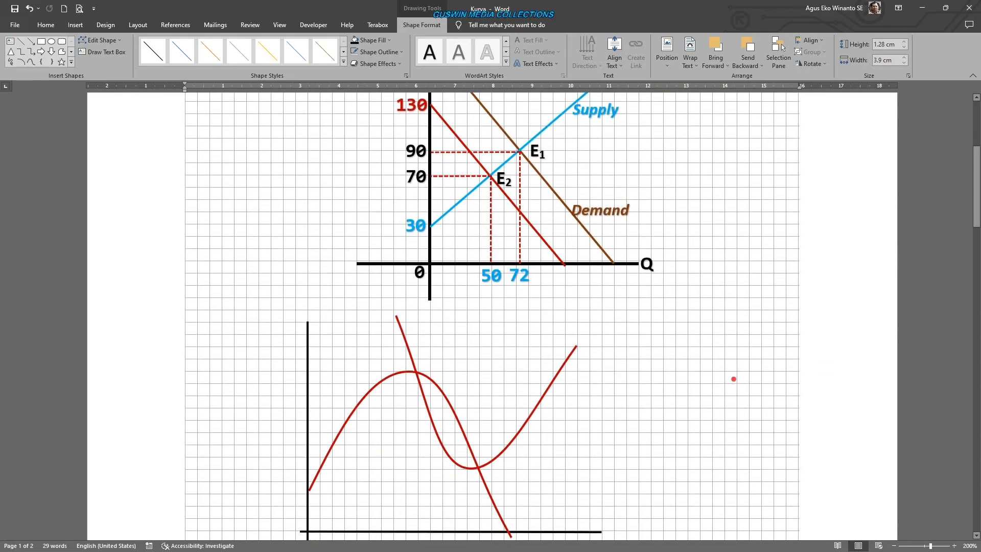
scroll(672, 354, "up", 4)
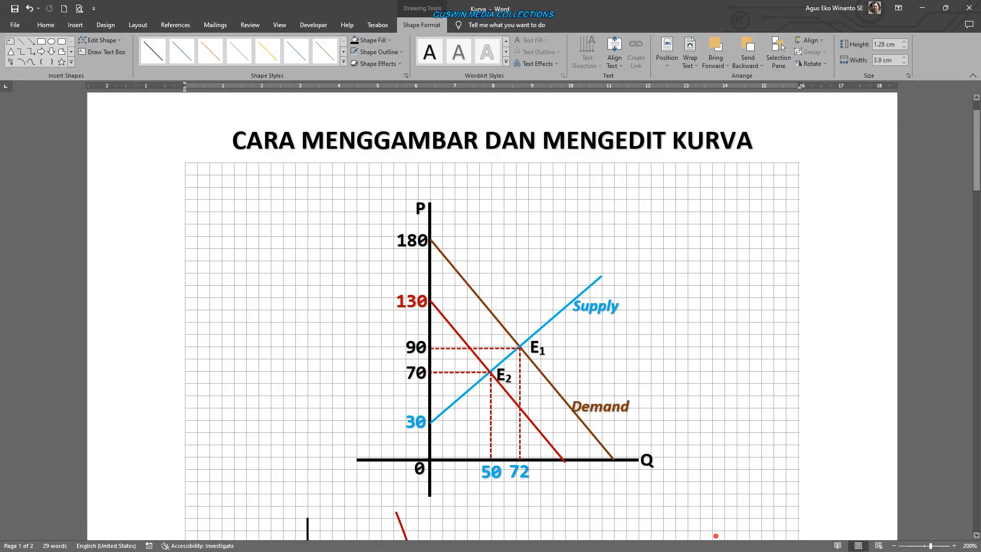
left_click(725, 494)
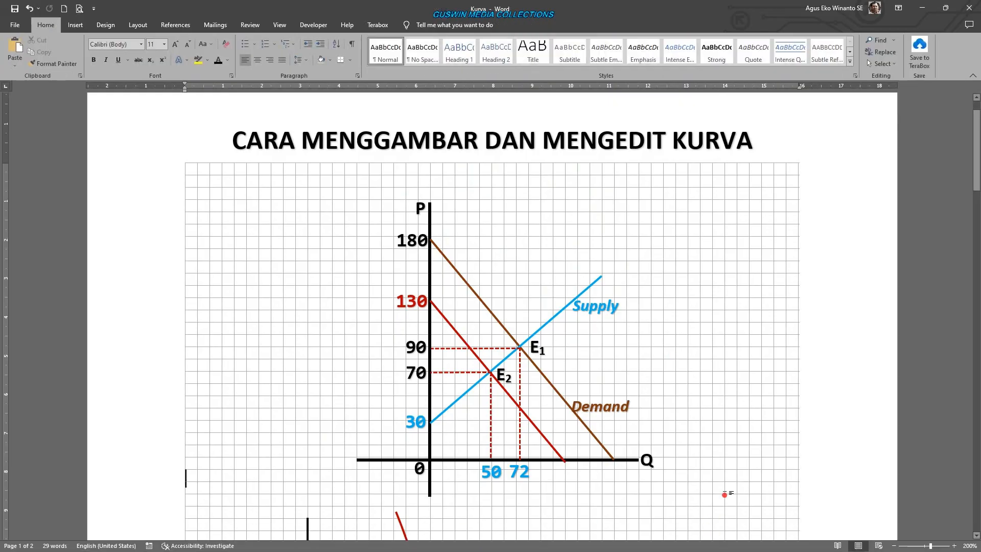